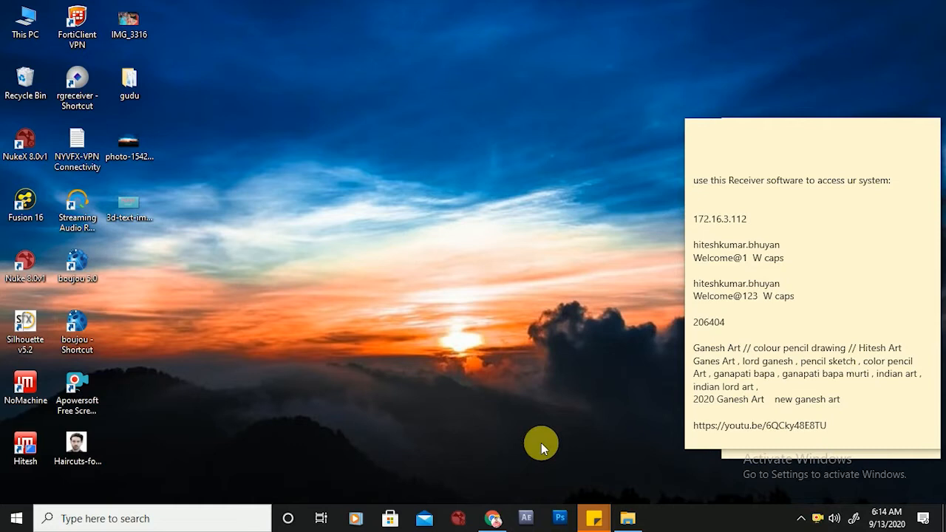
# Step: Switch to Photoshop and close the floating Tool Presets and Swatches panel groups
pyautogui.click(541, 442)
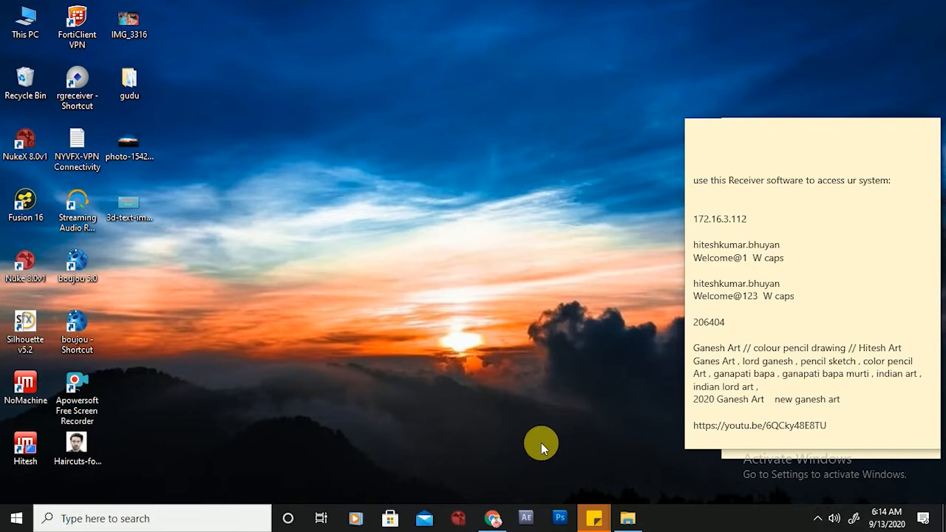
pyautogui.click(559, 519)
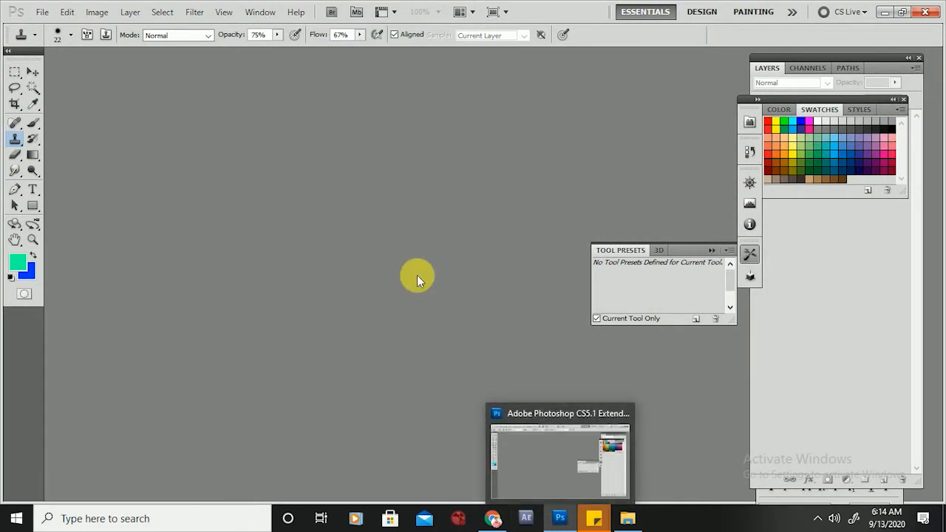
pyautogui.moveTo(686, 249); pyautogui.dragTo(524, 257)
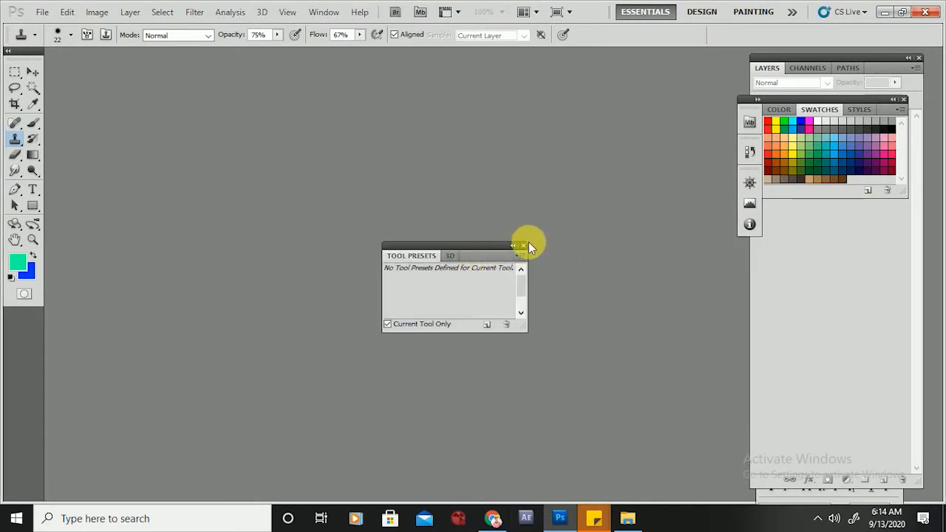
pyautogui.click(523, 246)
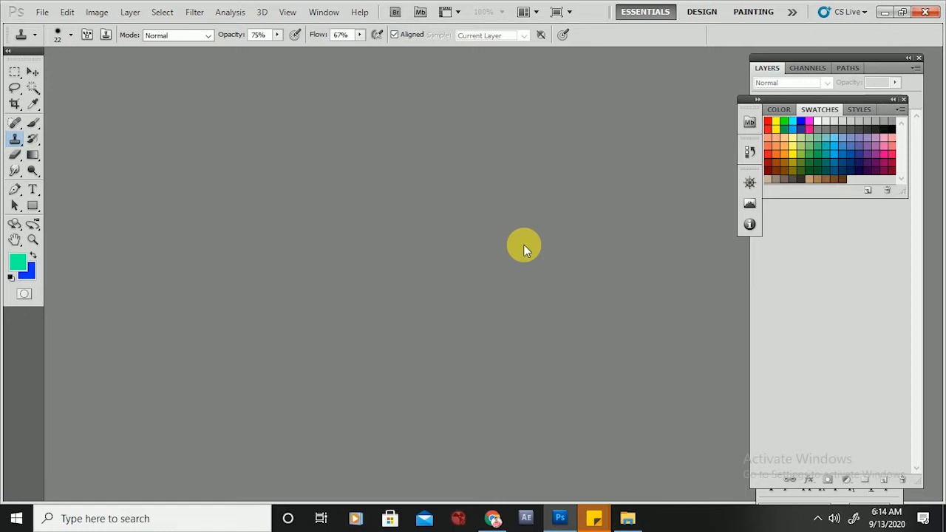
pyautogui.moveTo(854, 106); pyautogui.dragTo(572, 128)
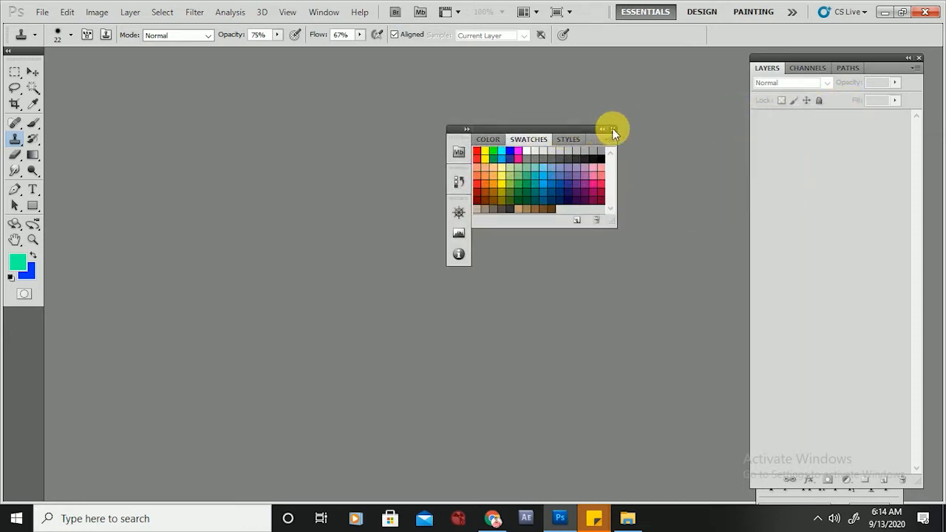
pyautogui.click(612, 128)
# Step: Move the Layers panel to the outer edge of the workspace and close the Character panel behind it
pyautogui.moveTo(830, 60); pyautogui.dragTo(843, 54)
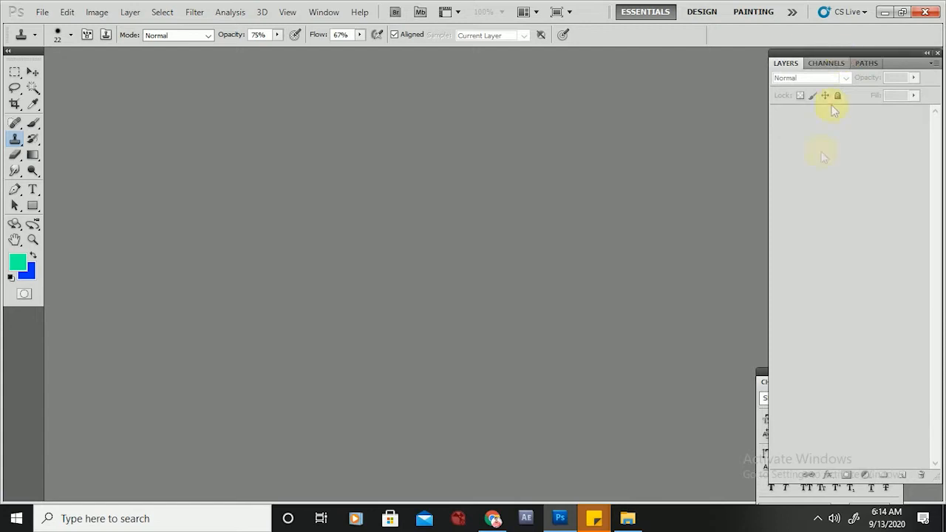
pyautogui.moveTo(766, 375); pyautogui.dragTo(480, 347)
pyautogui.click(588, 340)
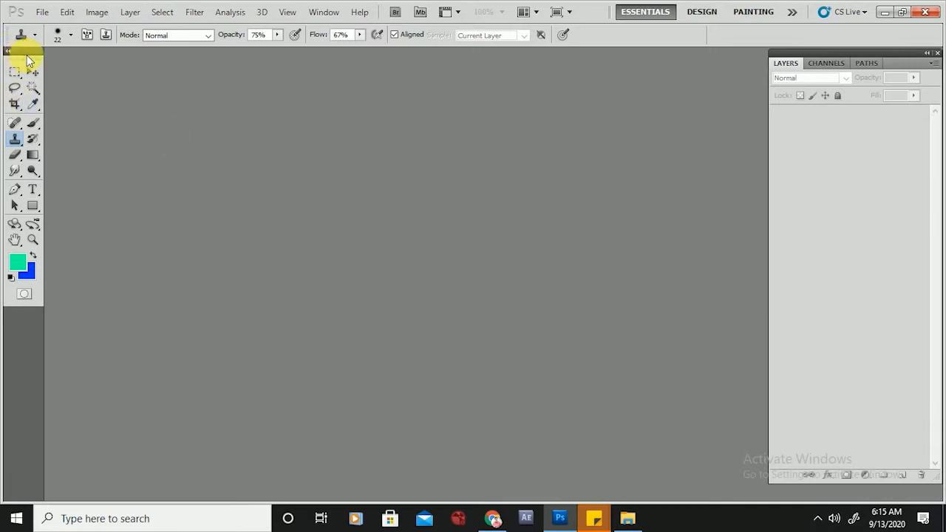
# Step: Undock the Tools panel so it floats along the workspace edge, and adjust the position of the Layers panel
pyautogui.moveTo(22, 51)
pyautogui.mouseDown()
pyautogui.moveTo(64, 77)
pyautogui.moveTo(15, 56)
pyautogui.mouseUp()
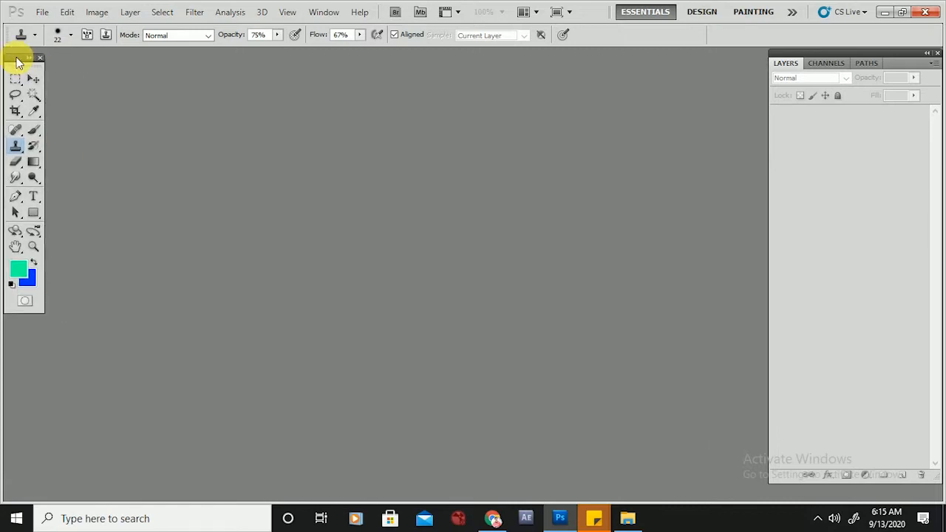
pyautogui.moveTo(18, 66)
pyautogui.mouseDown()
pyautogui.moveTo(38, 57)
pyautogui.moveTo(21, 63)
pyautogui.mouseUp()
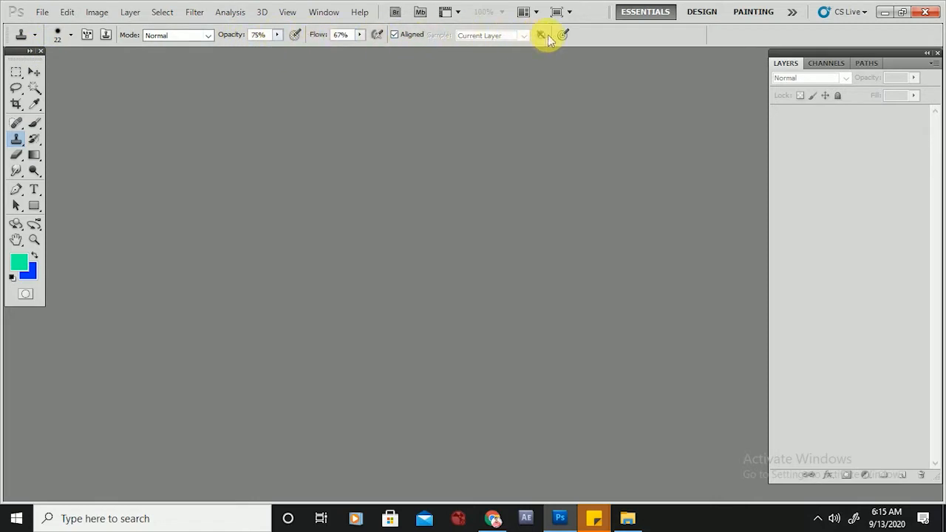
pyautogui.moveTo(865, 57)
pyautogui.mouseDown()
pyautogui.moveTo(885, 54)
pyautogui.moveTo(844, 62)
pyautogui.moveTo(865, 57)
pyautogui.mouseUp()
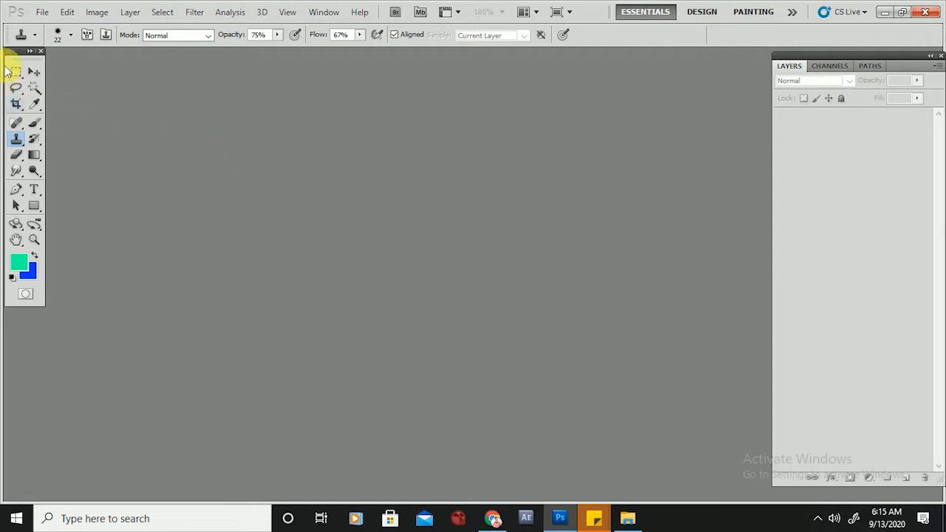
# Step: Close the Tools and Layers panels, and bring both back into the workspace
pyautogui.click(40, 50)
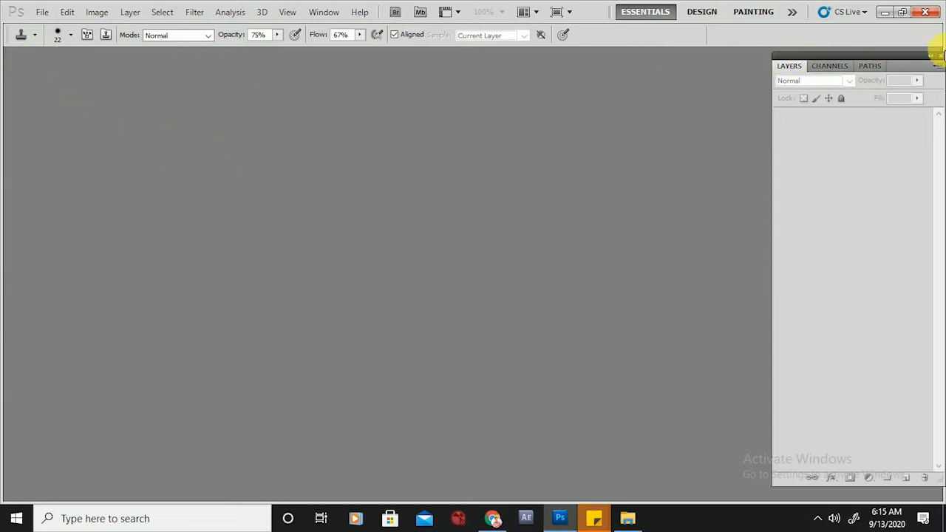
pyautogui.click(941, 55)
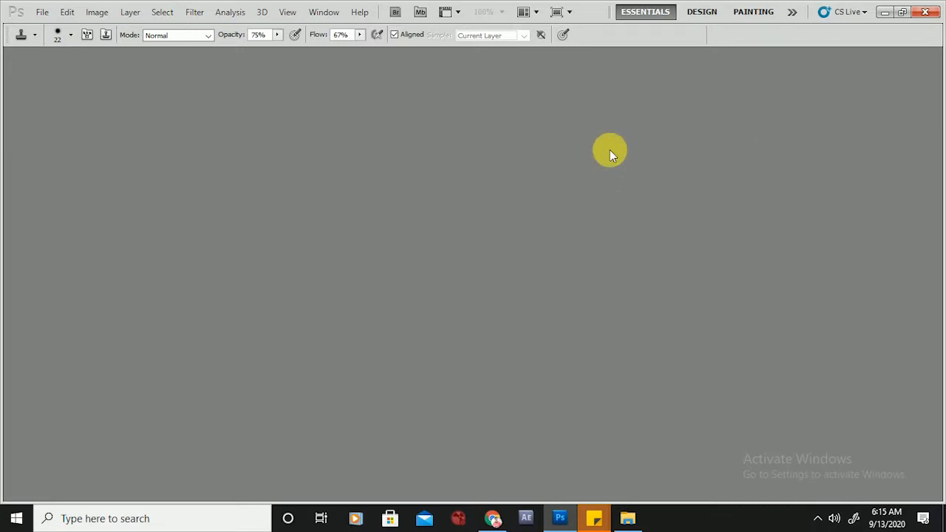
pyautogui.click(330, 14)
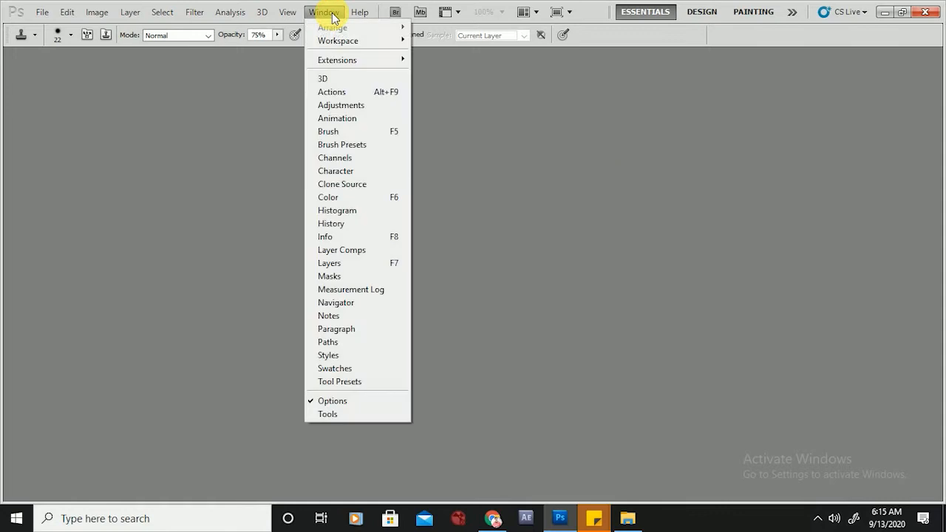
pyautogui.click(329, 415)
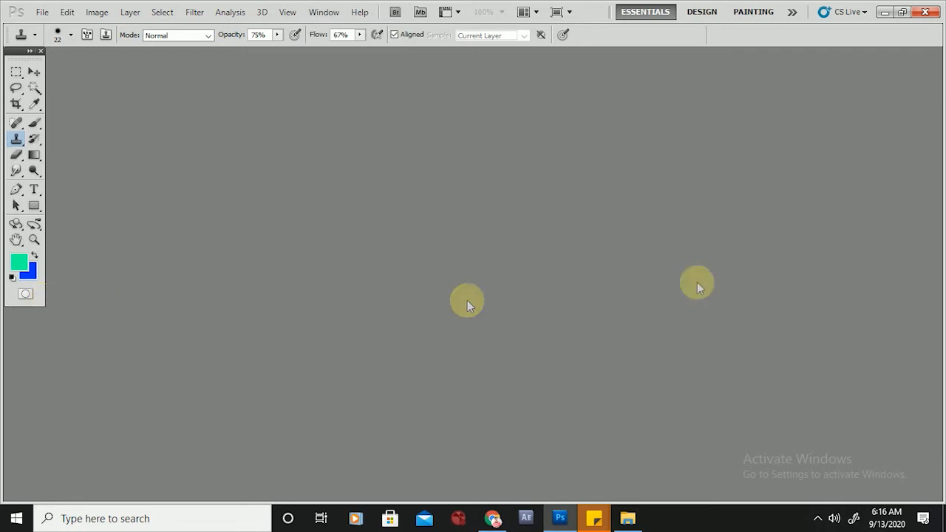
pyautogui.click(323, 12)
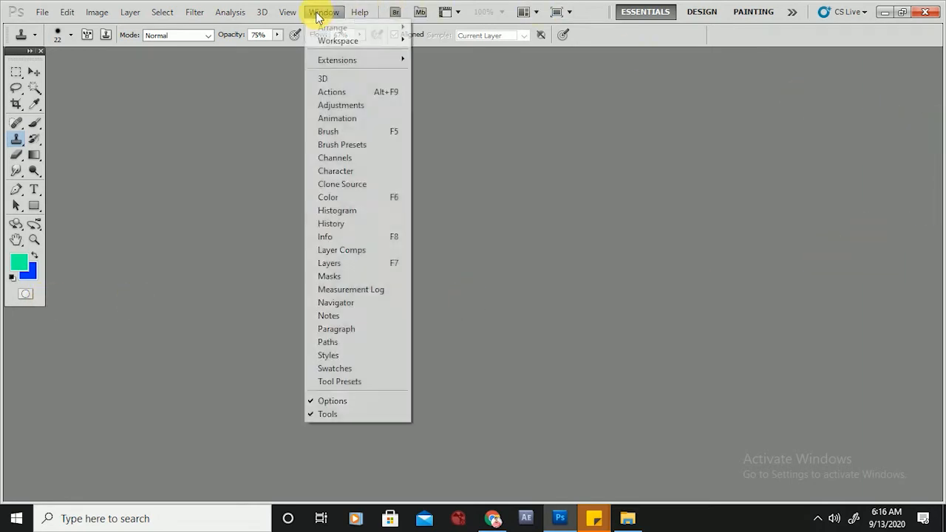
pyautogui.click(337, 268)
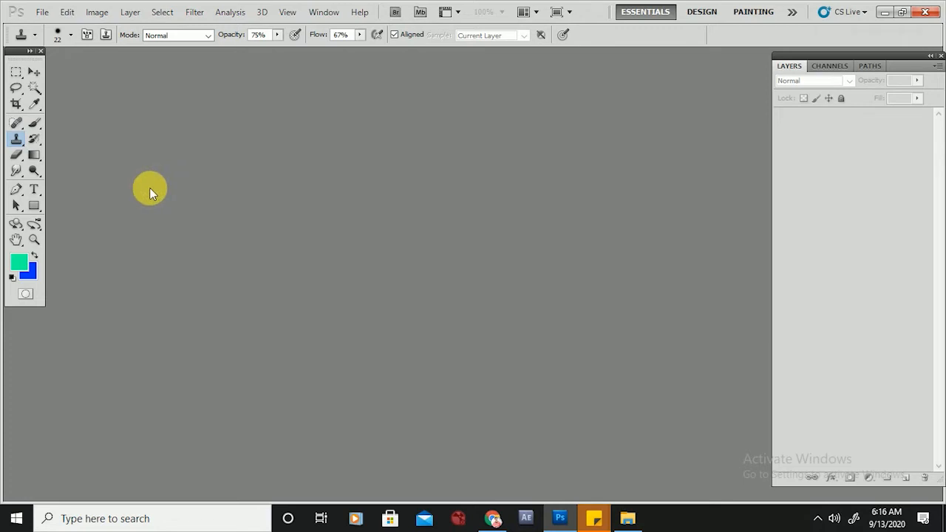
# Step: Start a new document and review its width and height settings, including the available measurement units
pyautogui.click(40, 13)
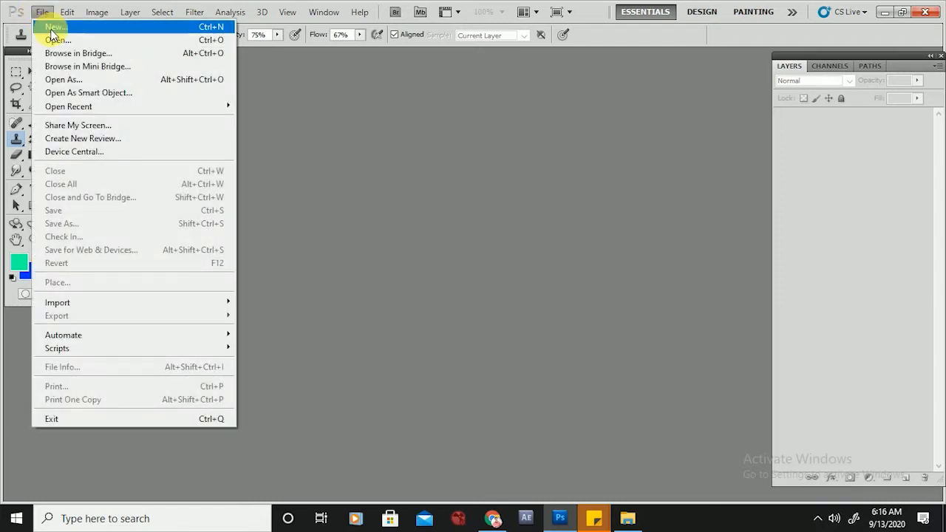
pyautogui.click(53, 28)
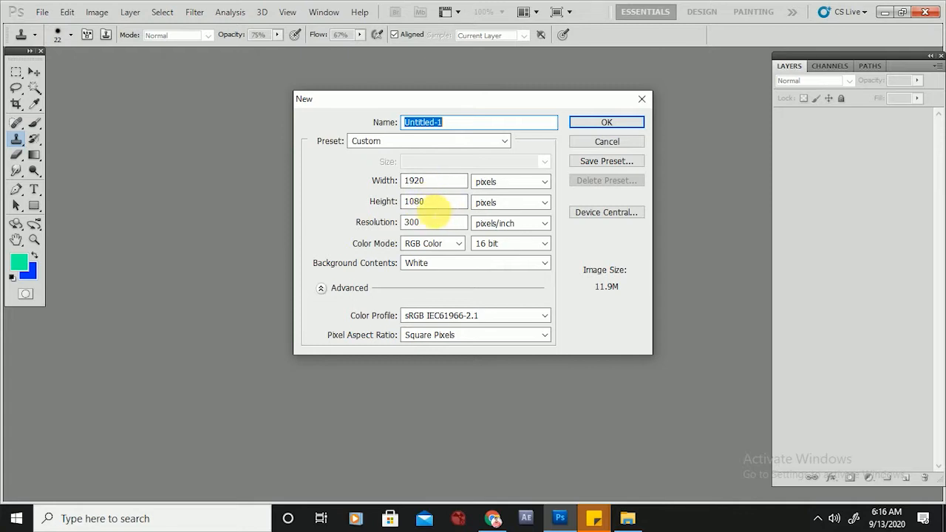
pyautogui.click(435, 205)
pyautogui.moveTo(436, 208); pyautogui.dragTo(408, 201)
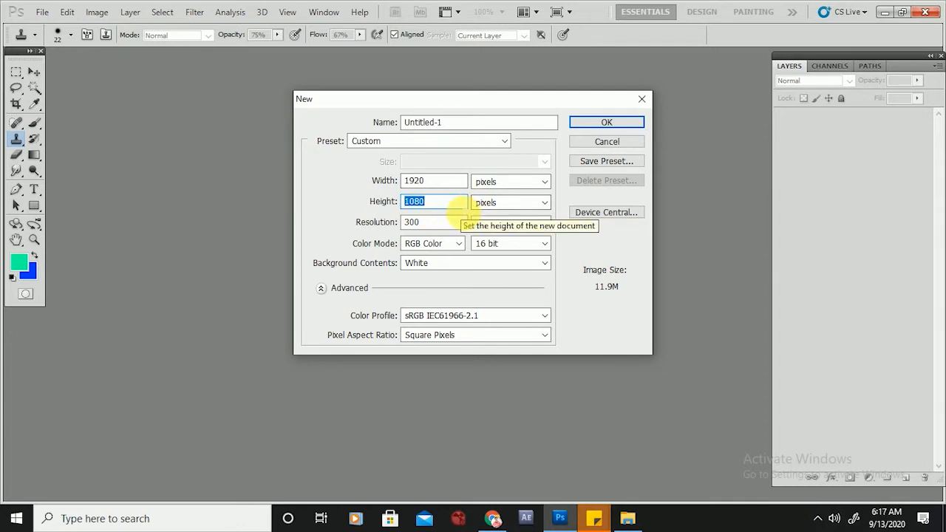
pyautogui.click(501, 187)
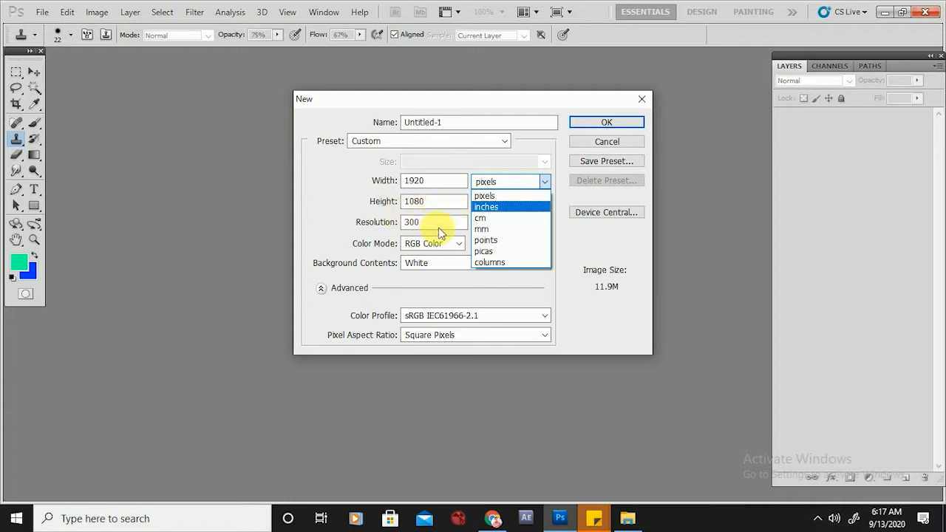
pyautogui.click(446, 180)
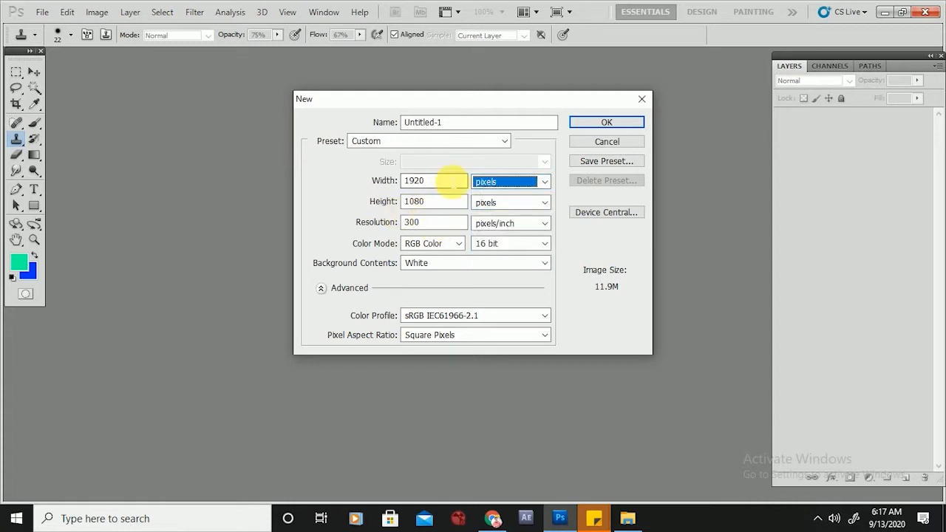
# Step: Review the new document's resolution, its resolution units and the available color modes, keeping pixels/inch and RGB Color
pyautogui.click(434, 222)
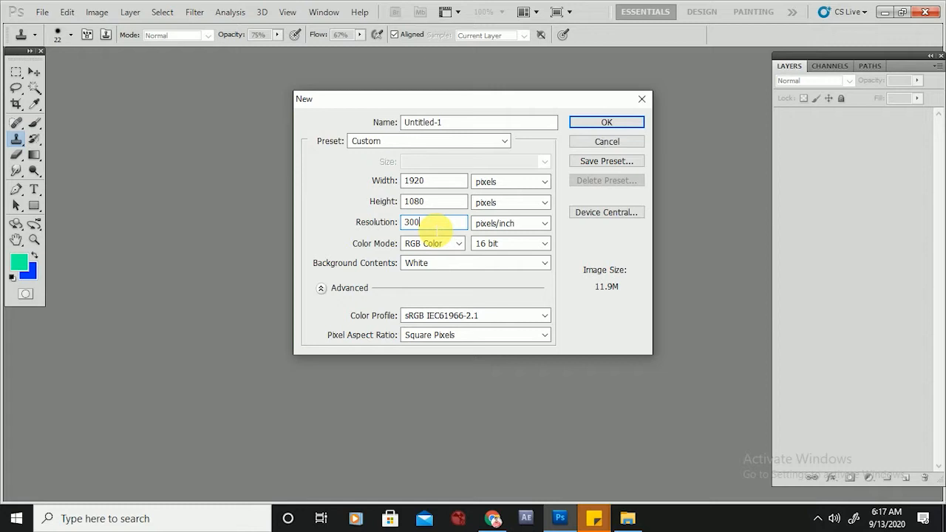
pyautogui.click(527, 224)
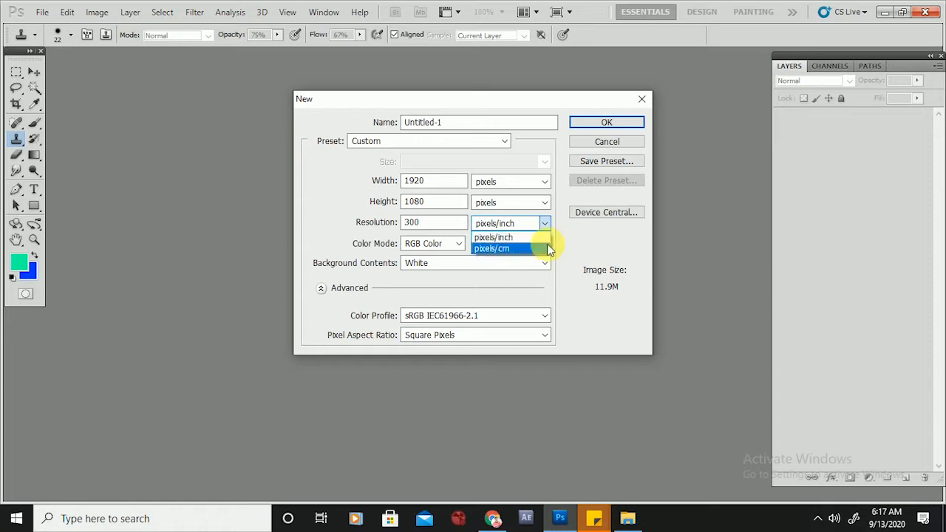
pyautogui.click(570, 245)
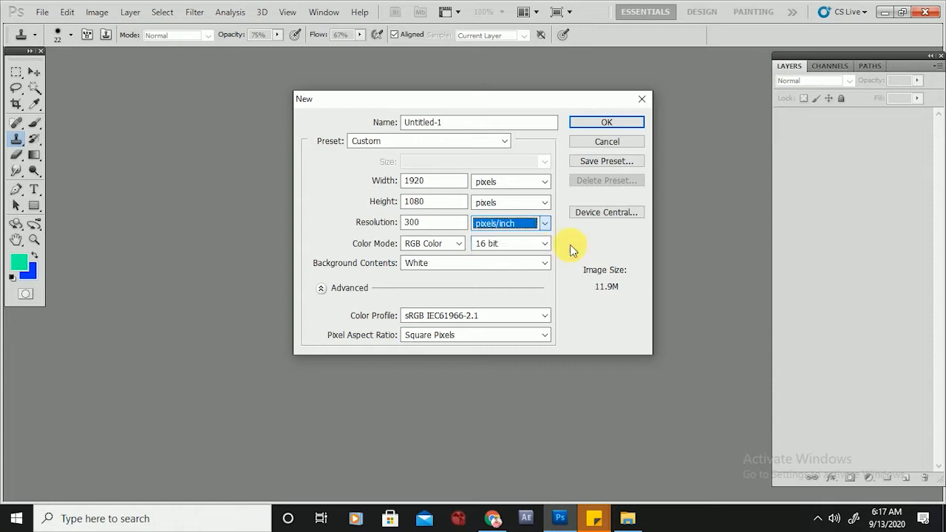
pyautogui.click(406, 246)
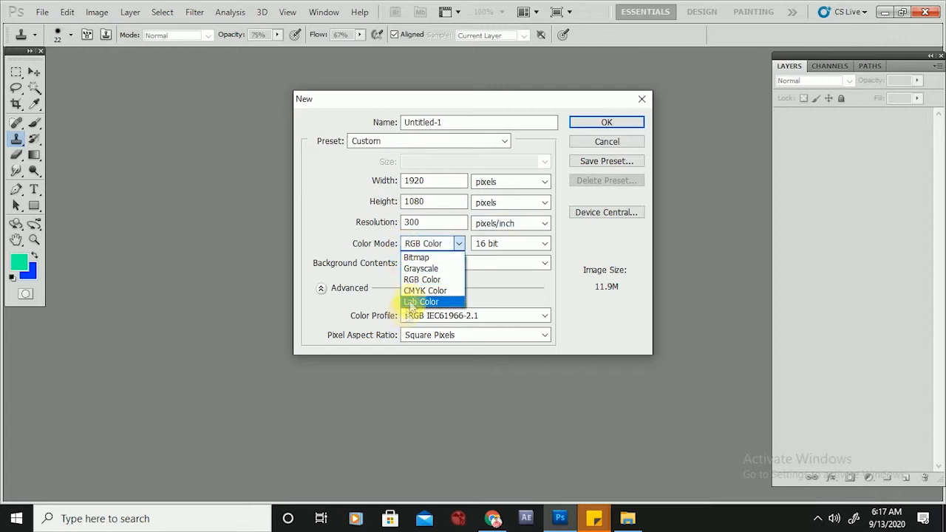
pyautogui.click(429, 246)
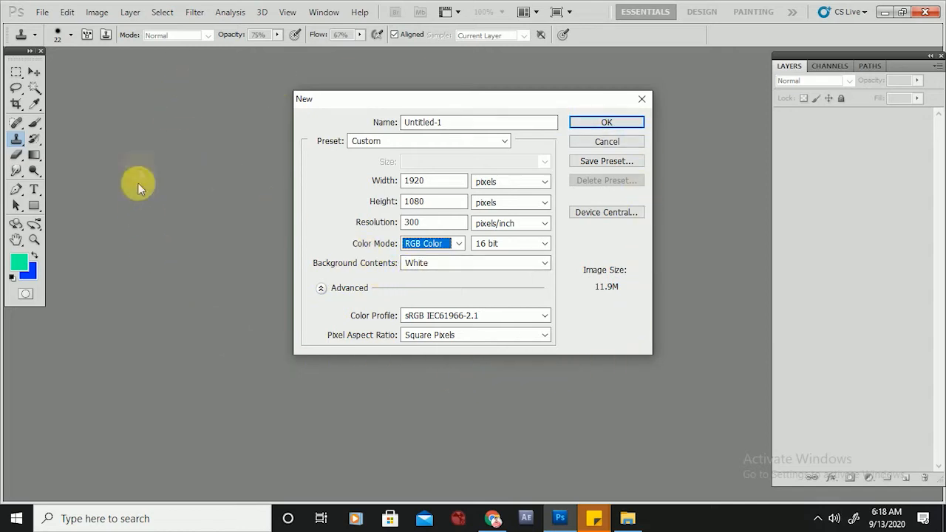
# Step: Choose White as the background contents and create the 1920 × 1080 pixel document
pyautogui.click(423, 263)
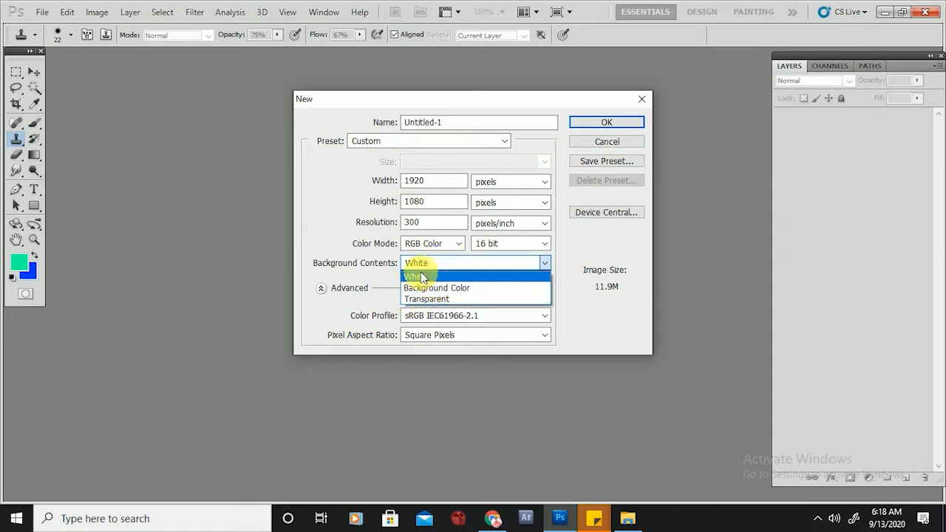
pyautogui.click(420, 276)
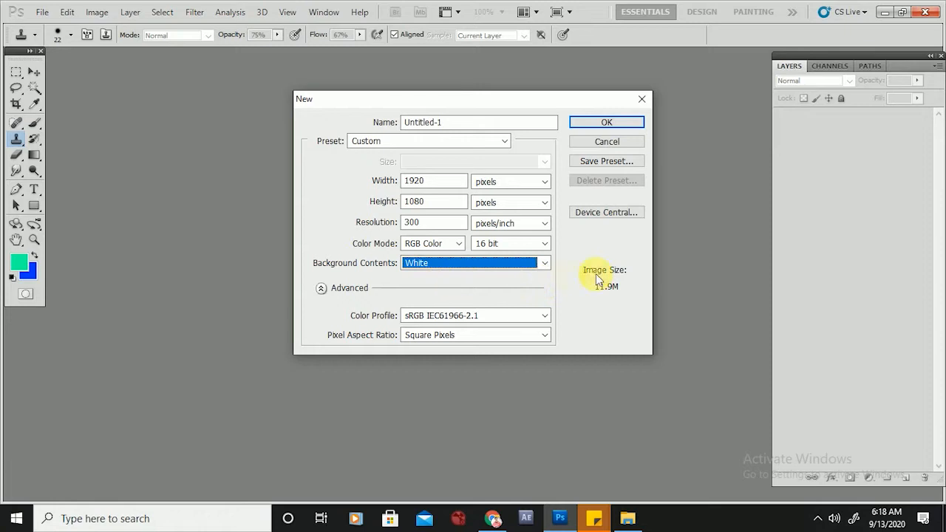
pyautogui.click(610, 123)
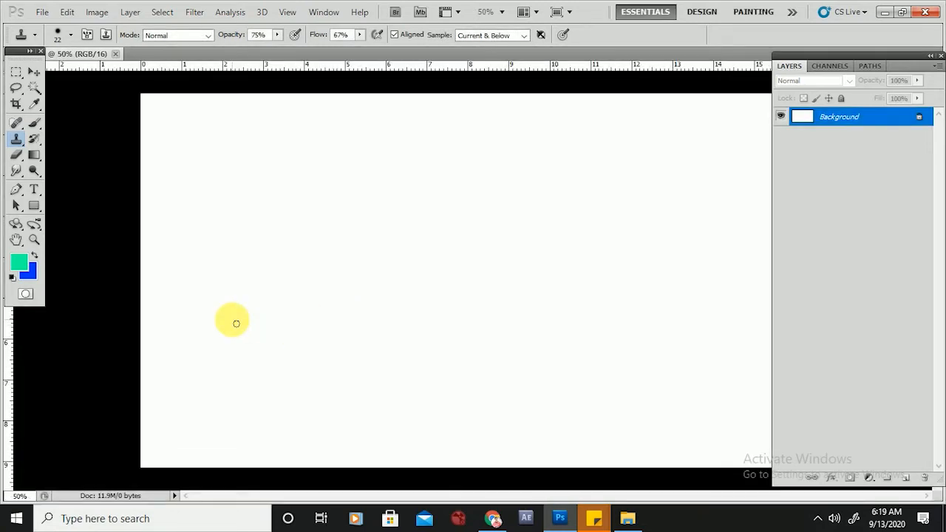
# Step: Change the color of the area surrounding the canvas to Gray
pyautogui.hotkey('ctrl', '-')
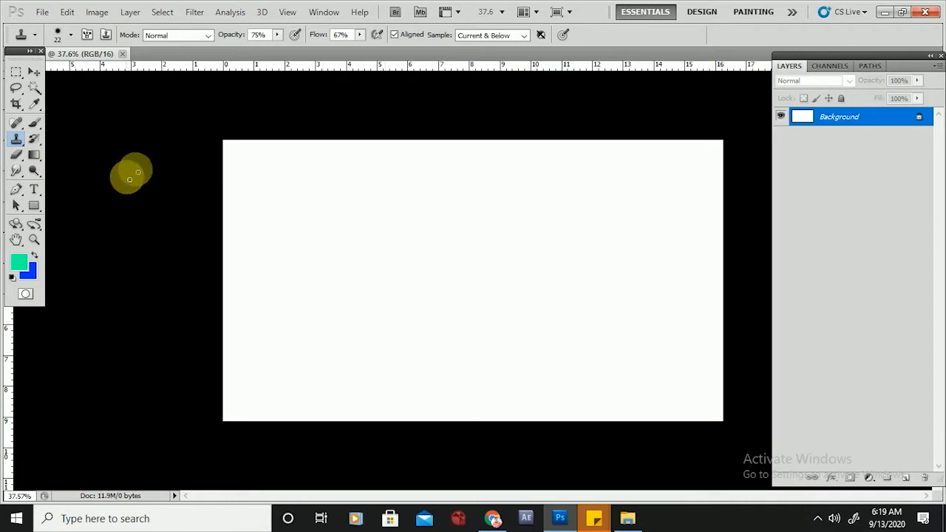
pyautogui.rightClick(147, 136)
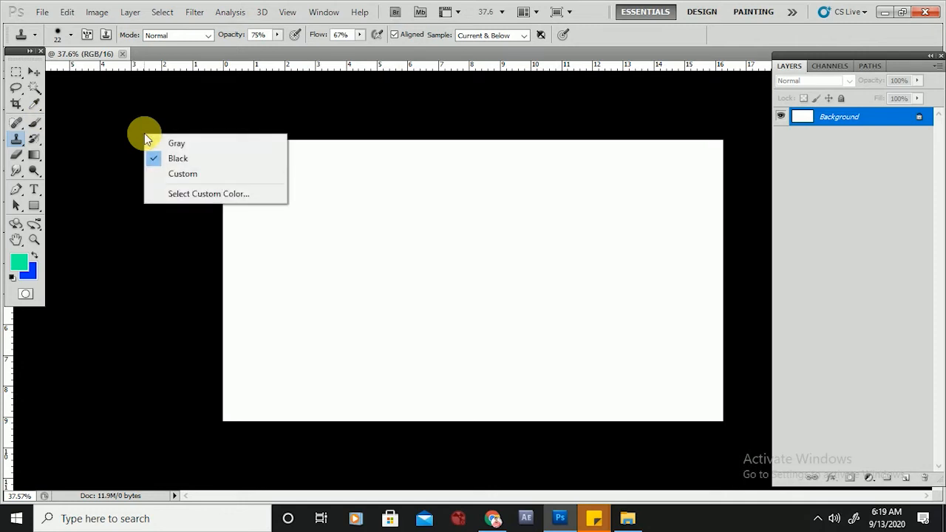
pyautogui.click(179, 143)
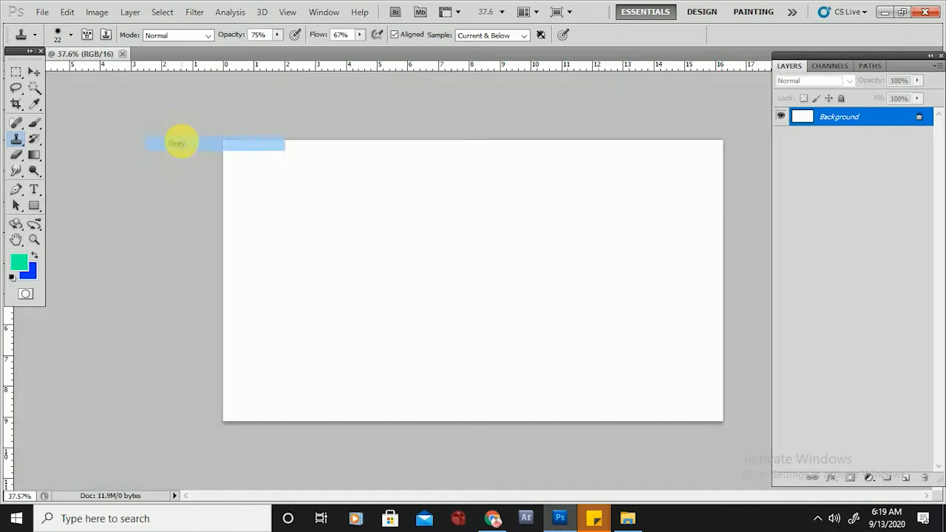
# Step: Set a custom bright blue, 0080ff, as the color of the area surrounding the canvas
pyautogui.rightClick(184, 144)
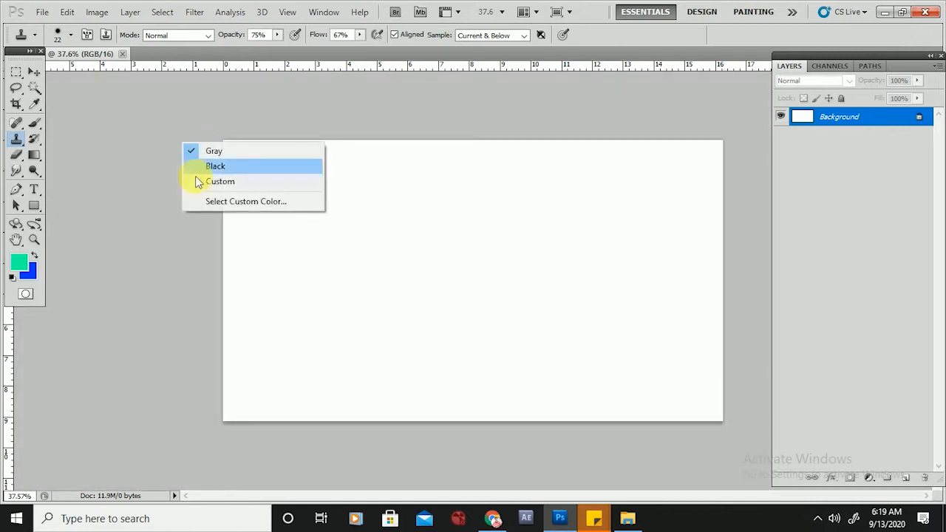
pyautogui.click(222, 201)
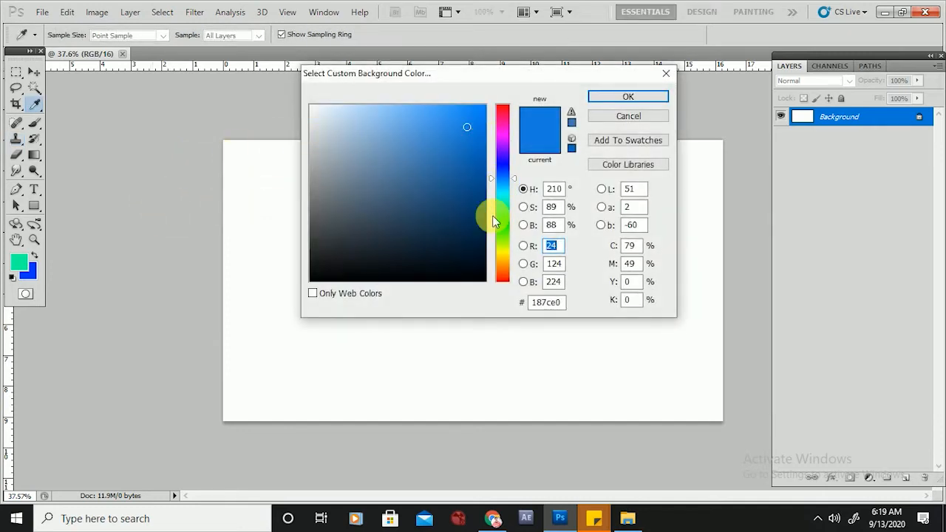
pyautogui.moveTo(481, 158); pyautogui.dragTo(608, 99)
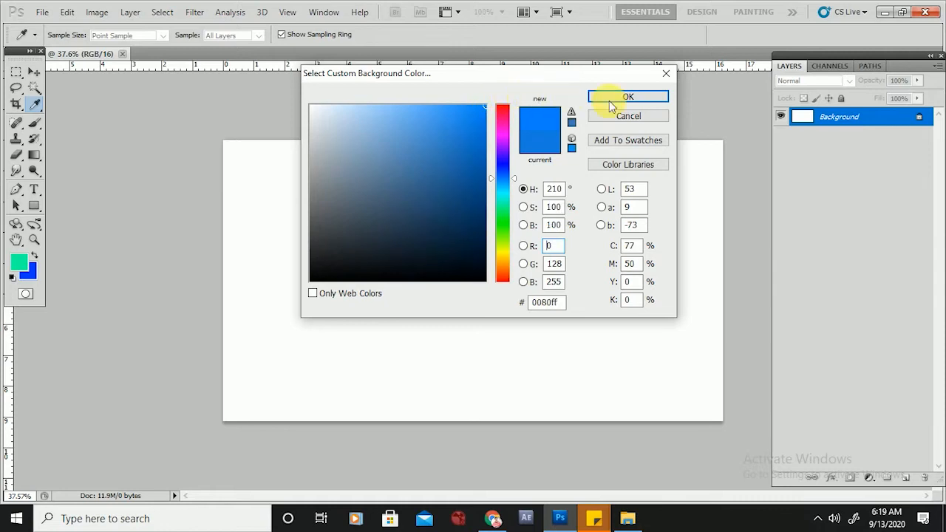
pyautogui.click(653, 98)
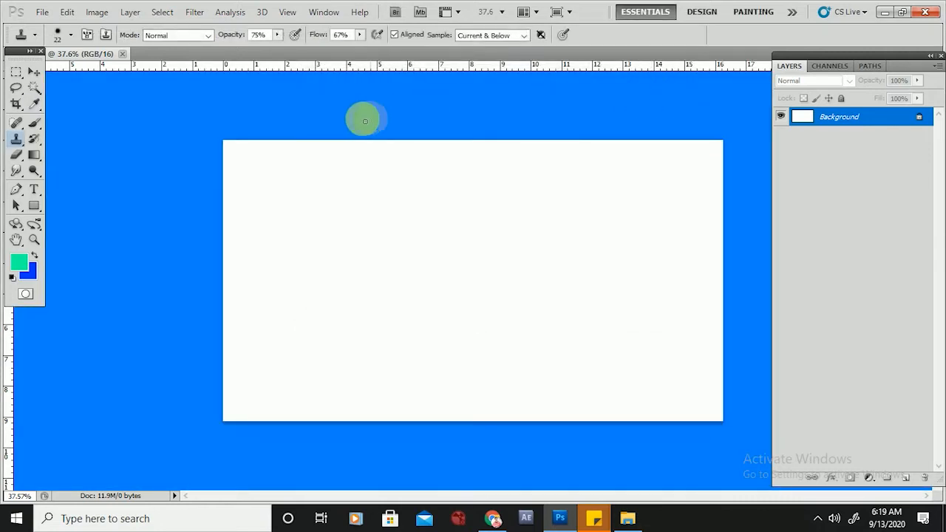
# Step: Change the color of the area surrounding the canvas to Black
pyautogui.rightClick(168, 159)
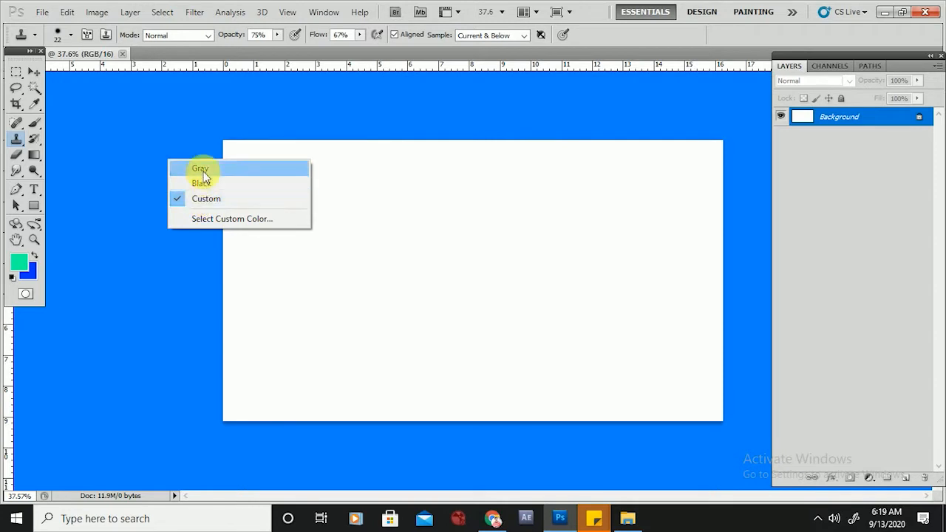
pyautogui.click(201, 184)
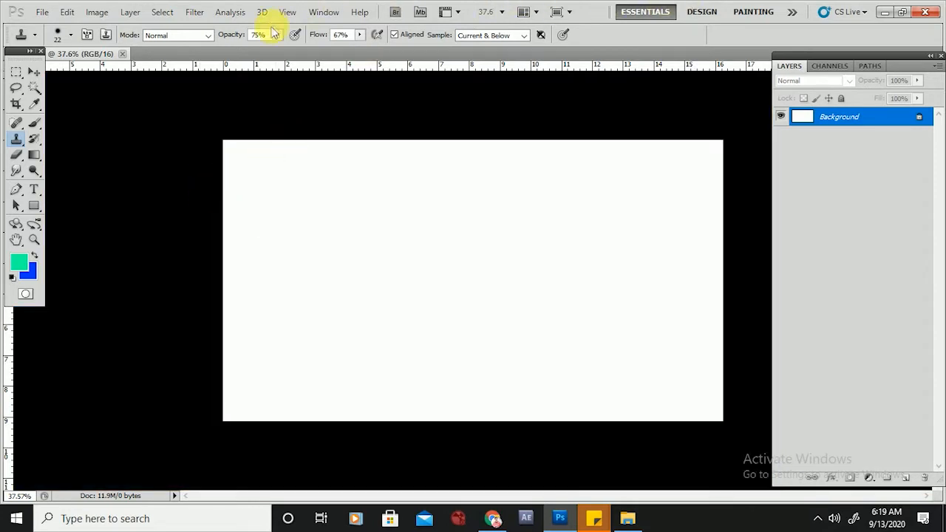
pyautogui.scroll(-1, 254, 219)
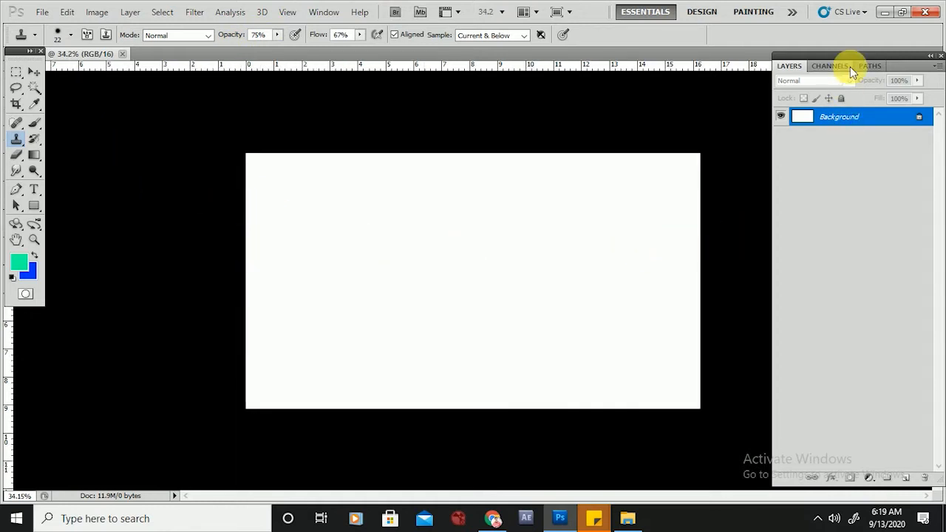
# Step: Move the floating Layers panel slightly inward and down within the workspace
pyautogui.moveTo(855, 56); pyautogui.dragTo(840, 83)
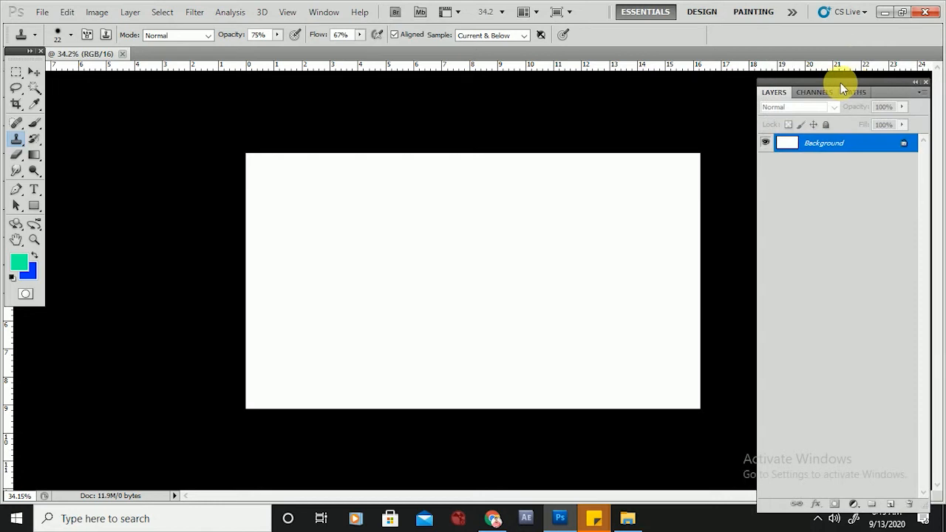
pyautogui.moveTo(840, 83); pyautogui.dragTo(840, 79)
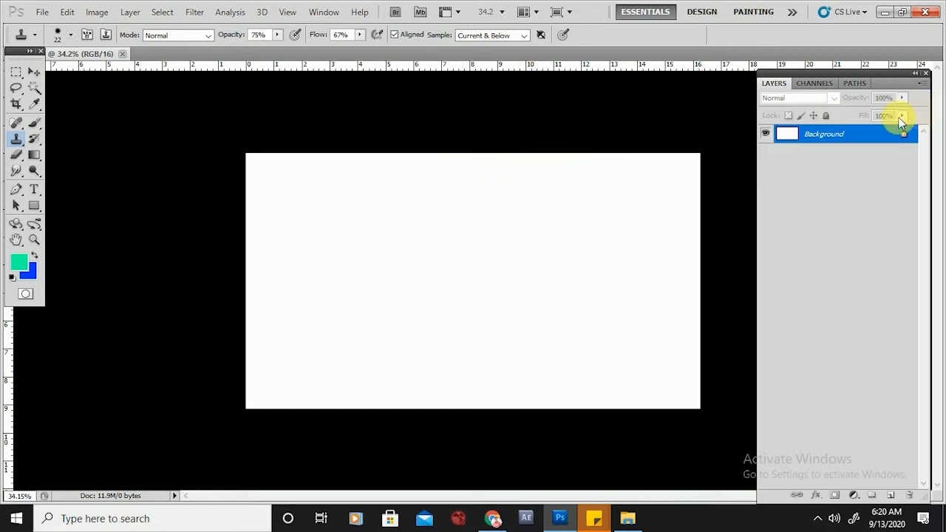
# Step: Try to paint on the locked Background layer with the Clone Stamp tool, dismissing each alert
pyautogui.click(312, 169)
pyautogui.click(477, 211)
pyautogui.click(695, 269)
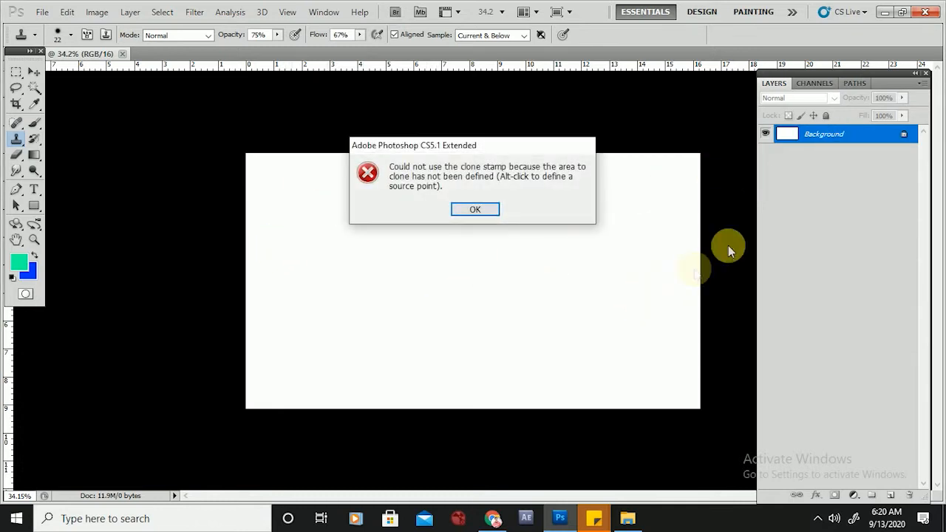
pyautogui.click(490, 209)
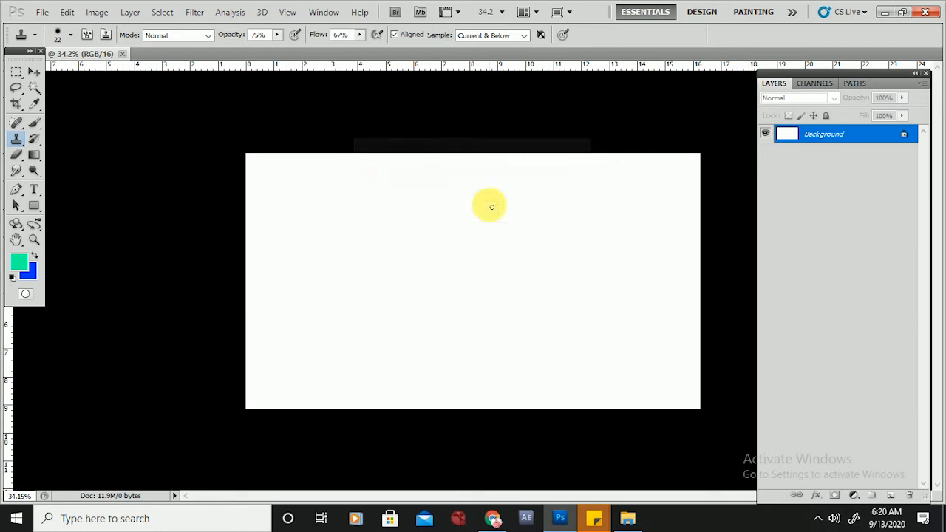
# Step: Unlock the Background layer by converting it to a regular layer named Layer 0 with Normal mode and 100% opacity
pyautogui.doubleClick(895, 143)
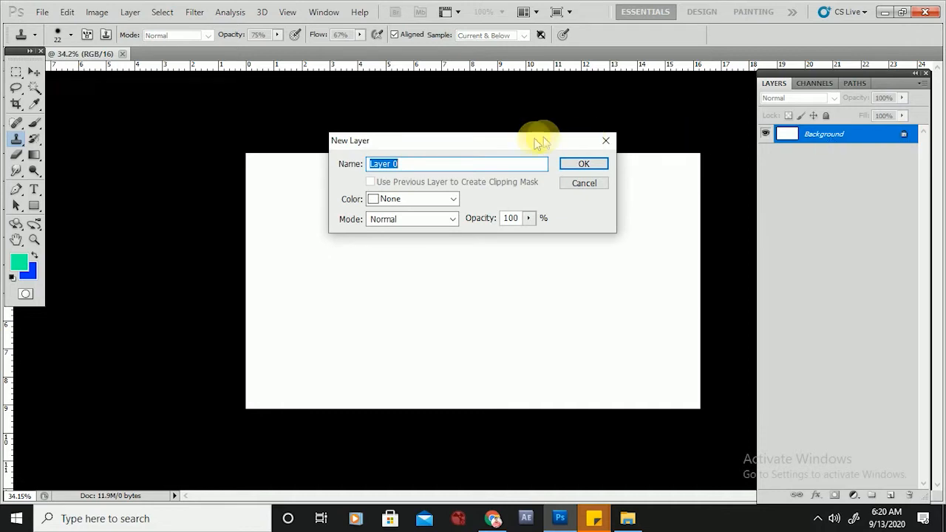
pyautogui.click(571, 170)
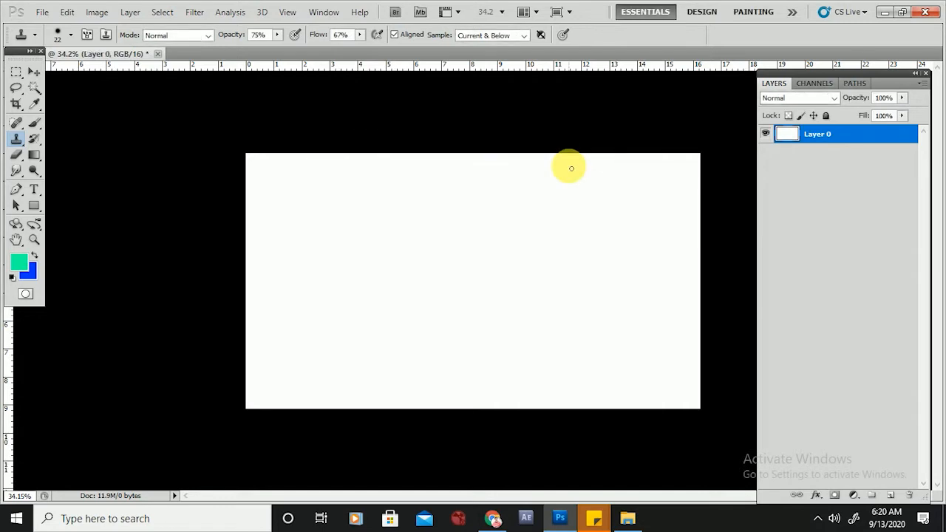
pyautogui.click(486, 195)
pyautogui.click(481, 210)
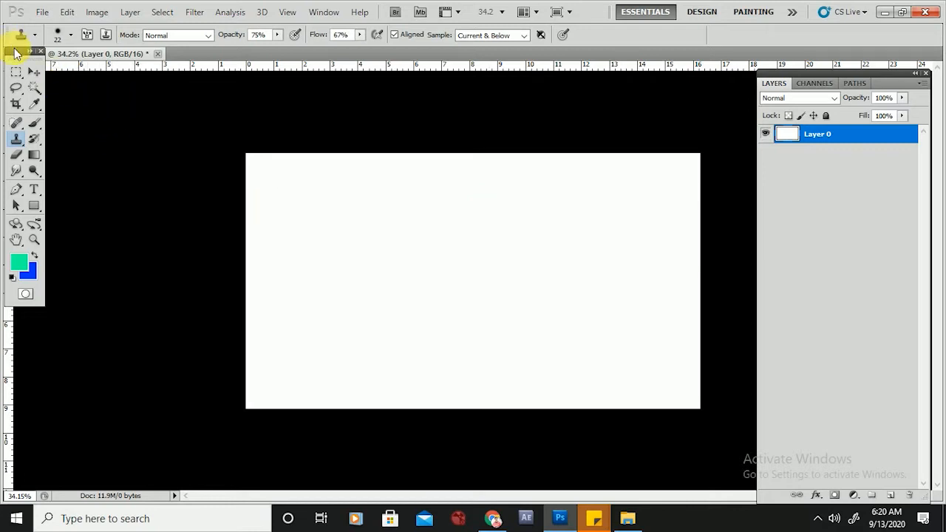
# Step: Dock the floating Tools panel at the edge of the workspace and activate the Rectangular Marquee Tool
pyautogui.moveTo(14, 53); pyautogui.dragTo(25, 78)
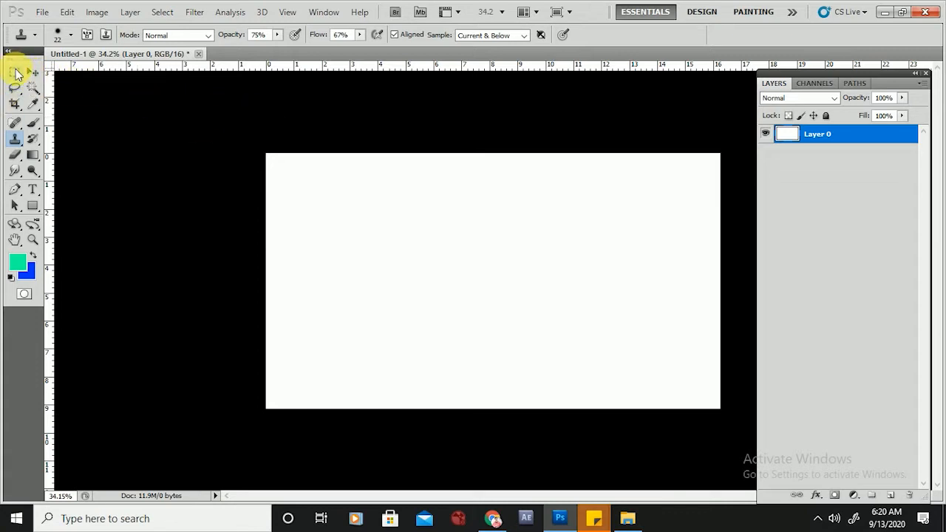
pyautogui.click(16, 72)
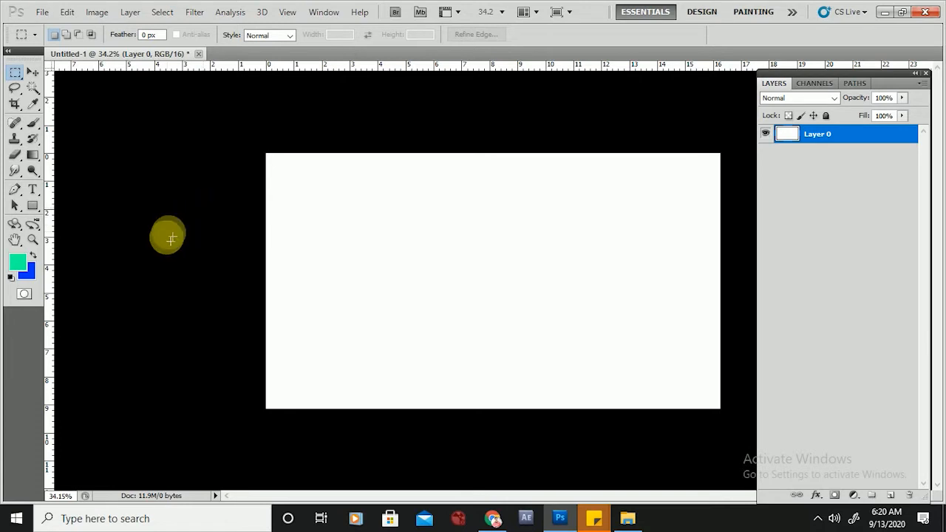
pyautogui.scroll(-4, 171, 235)
pyautogui.scroll(5, 587, 276)
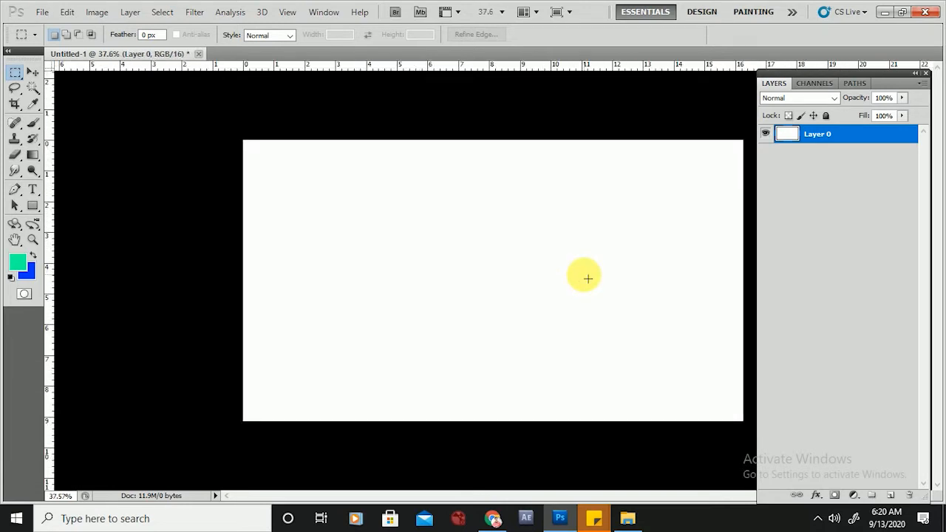
# Step: Place the Haircuts-for-Diamond-Faces-Slicked-Back image from the desktop into the Untitled-1 document and commit the placement
pyautogui.click(574, 520)
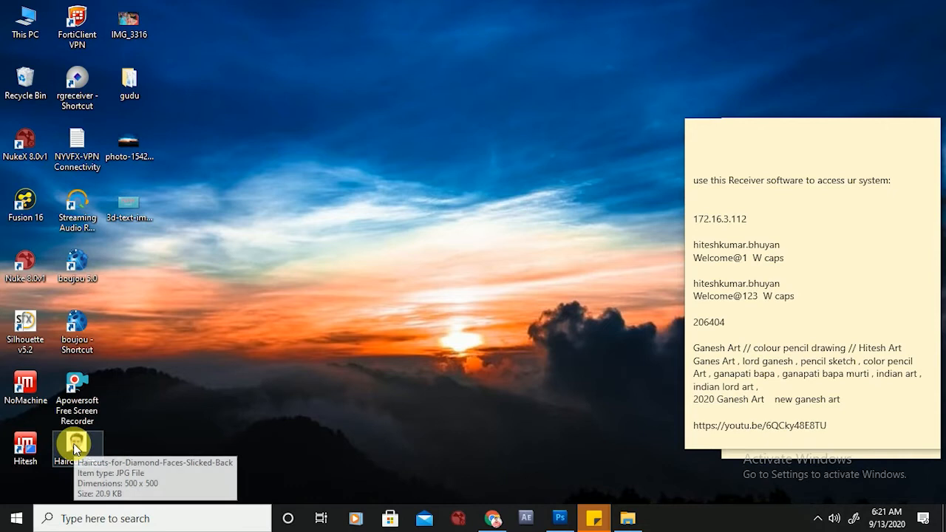
pyautogui.moveTo(72, 452); pyautogui.dragTo(547, 316)
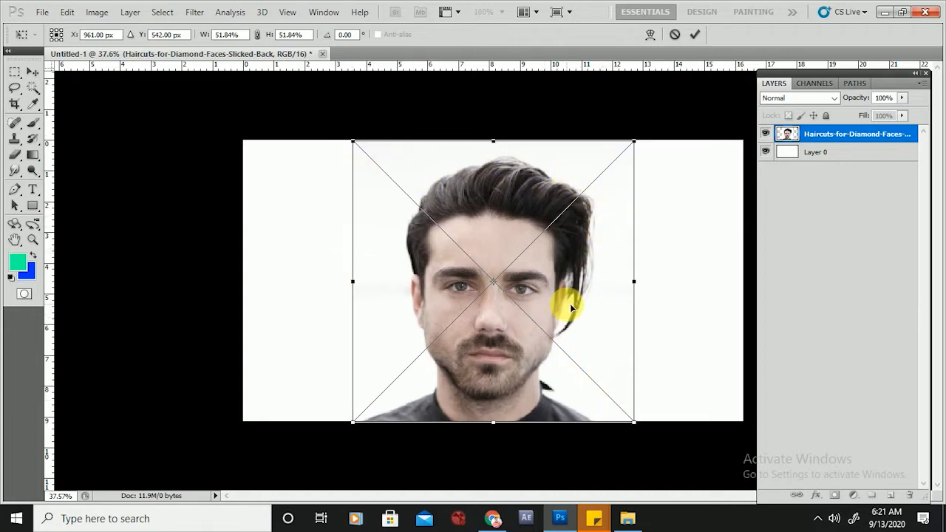
pyautogui.press('Return')
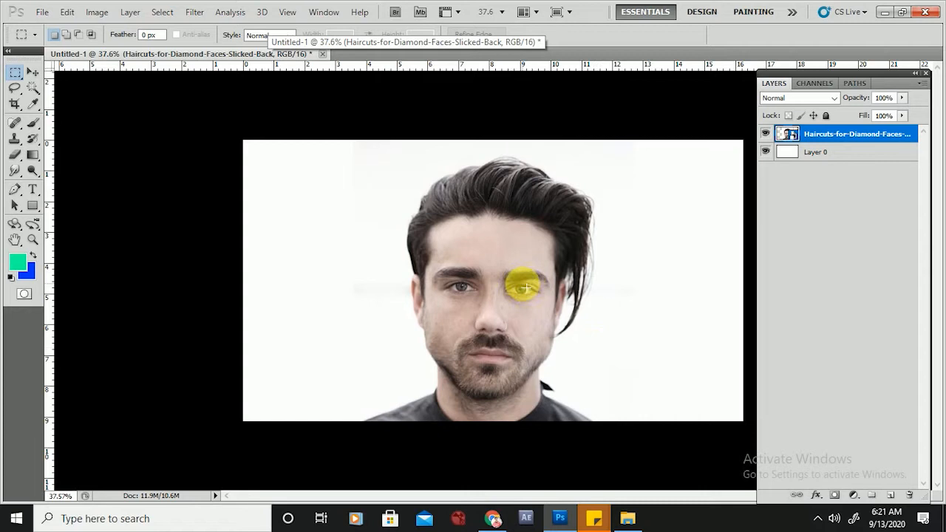
# Step: Open the Haircuts-for-Diamond-Faces-Slicked-Back image from the desktop as its own separate document
pyautogui.click(559, 518)
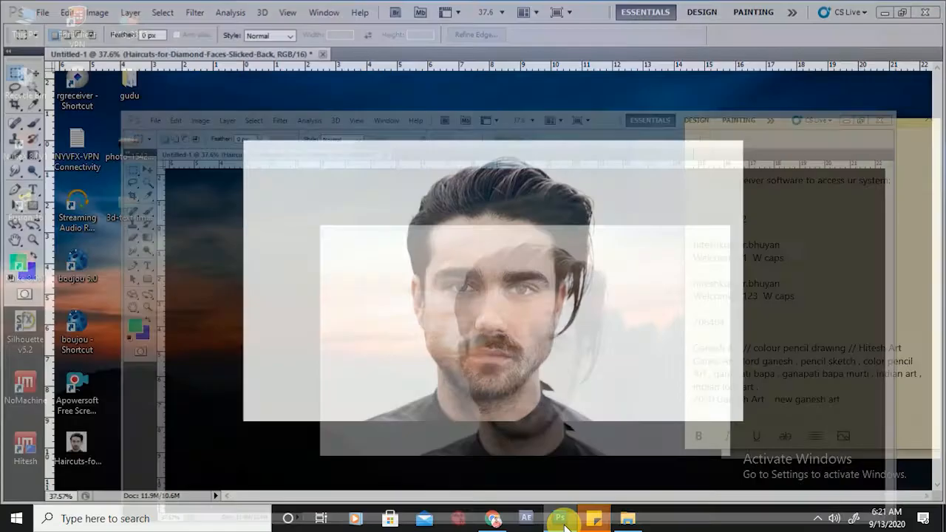
pyautogui.moveTo(74, 441); pyautogui.dragTo(560, 523)
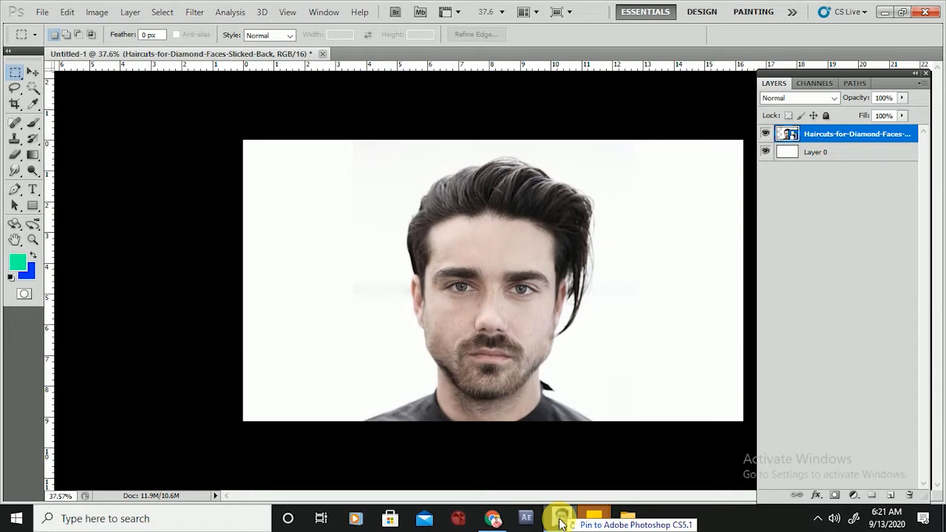
pyautogui.moveTo(560, 523); pyautogui.dragTo(508, 143)
pyautogui.moveTo(493, 79); pyautogui.dragTo(495, 55)
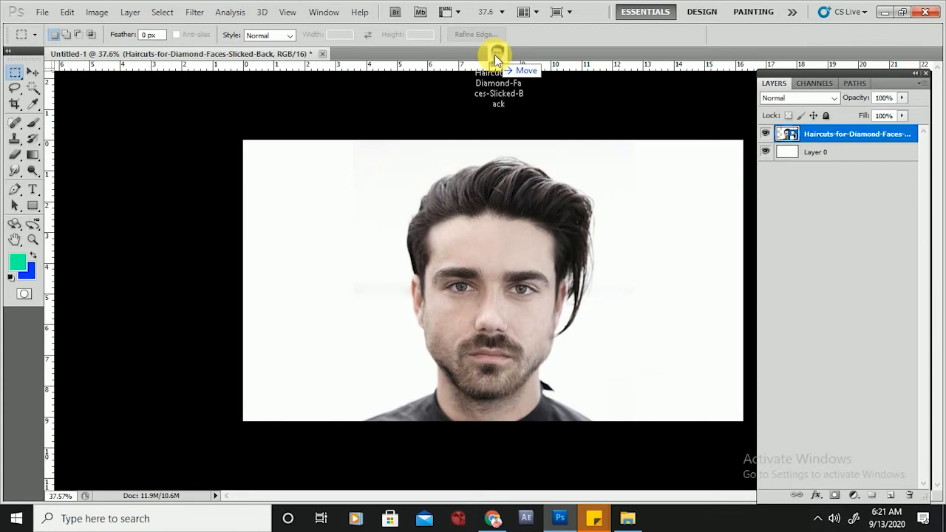
pyautogui.moveTo(494, 55); pyautogui.dragTo(495, 54)
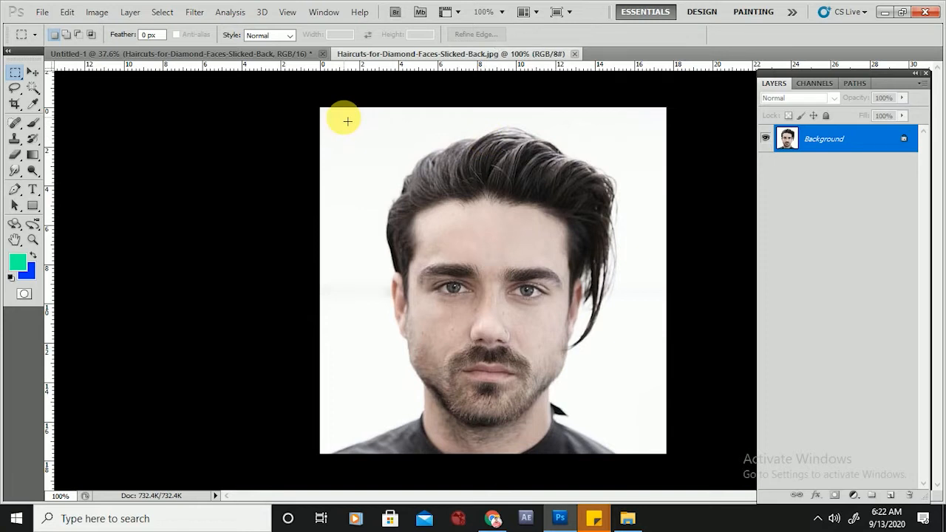
# Step: Compare Untitled-1 with the separate portrait document, checking the portrait's canvas extent with a temporary rectangular selection
pyautogui.click(243, 57)
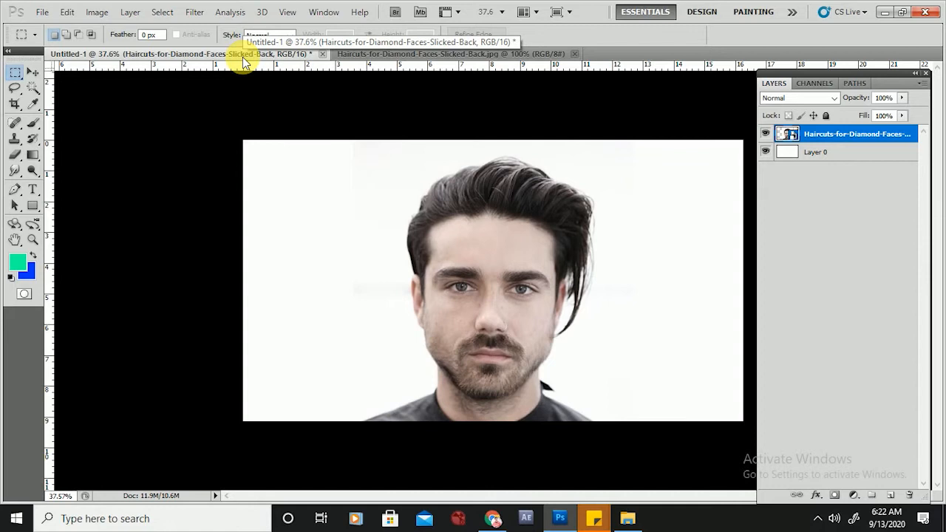
pyautogui.click(460, 55)
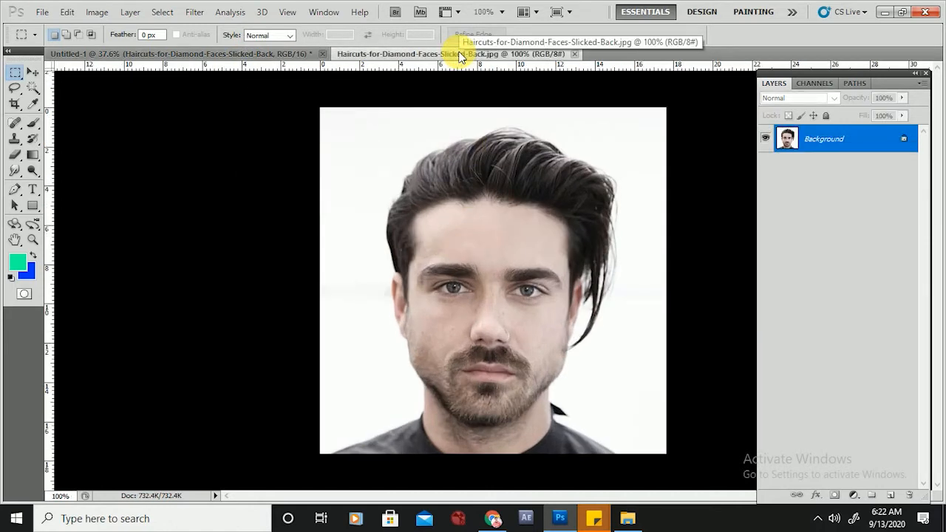
pyautogui.moveTo(310, 114); pyautogui.dragTo(756, 495)
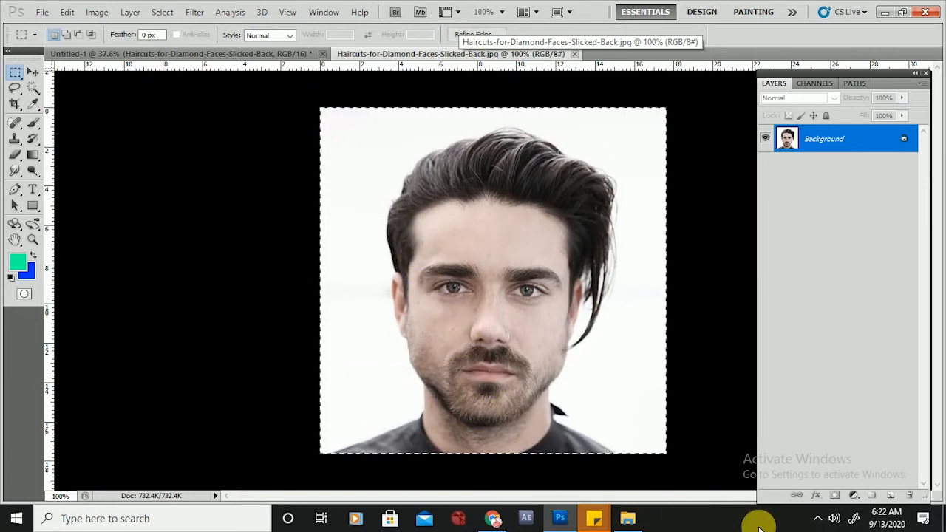
pyautogui.click(211, 217)
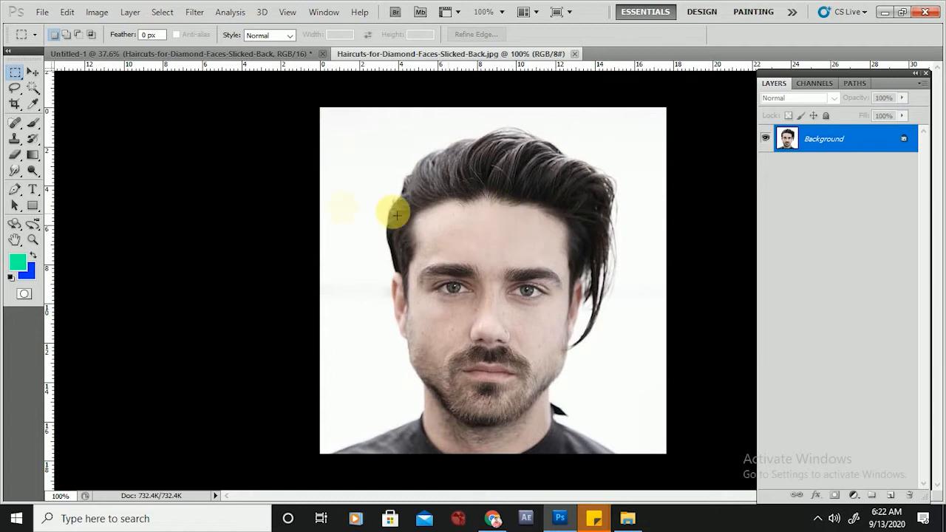
# Step: With the Move tool active, convert the portrait document's Background layer to an unlocked layer named Layer 0, then deselect it
pyautogui.click(32, 73)
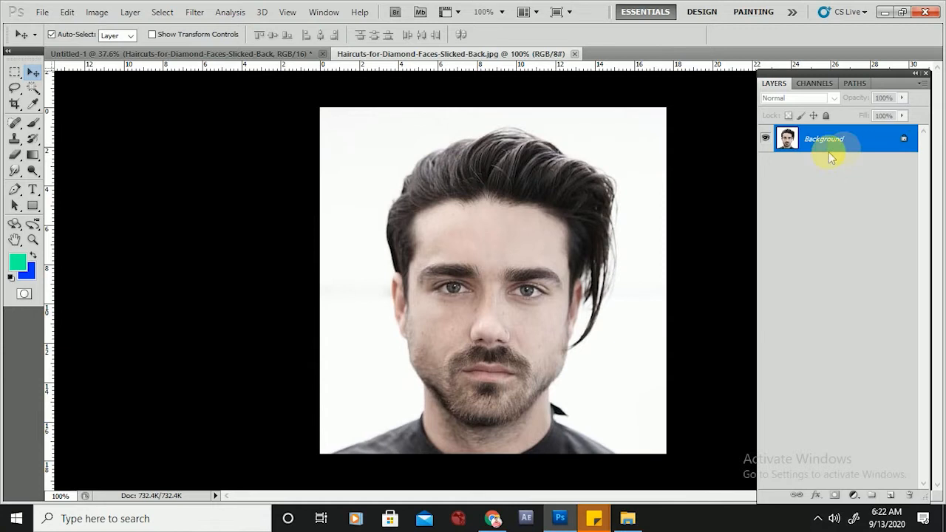
pyautogui.doubleClick(908, 139)
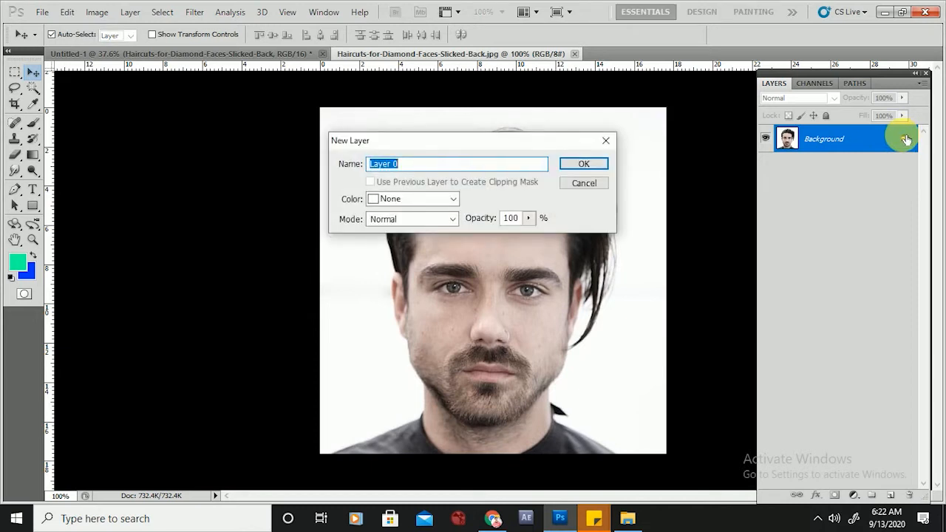
pyautogui.click(595, 164)
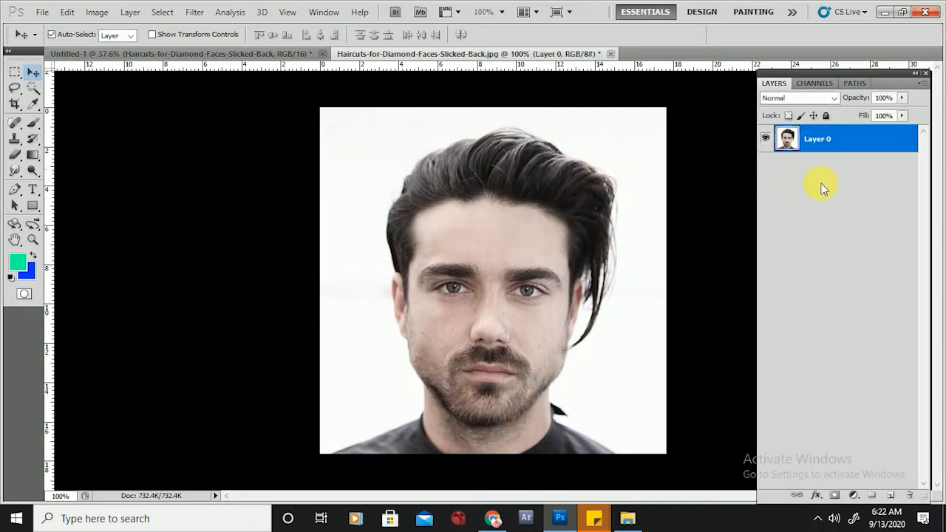
pyautogui.click(880, 185)
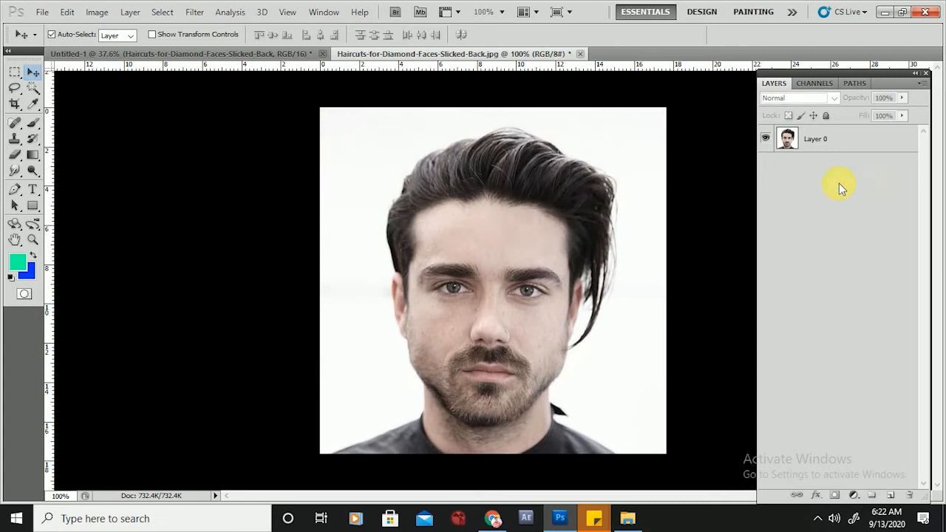
# Step: Review the available Lasso and Marquee tool variants, returning to the Rectangular Marquee Tool
pyautogui.click(16, 74)
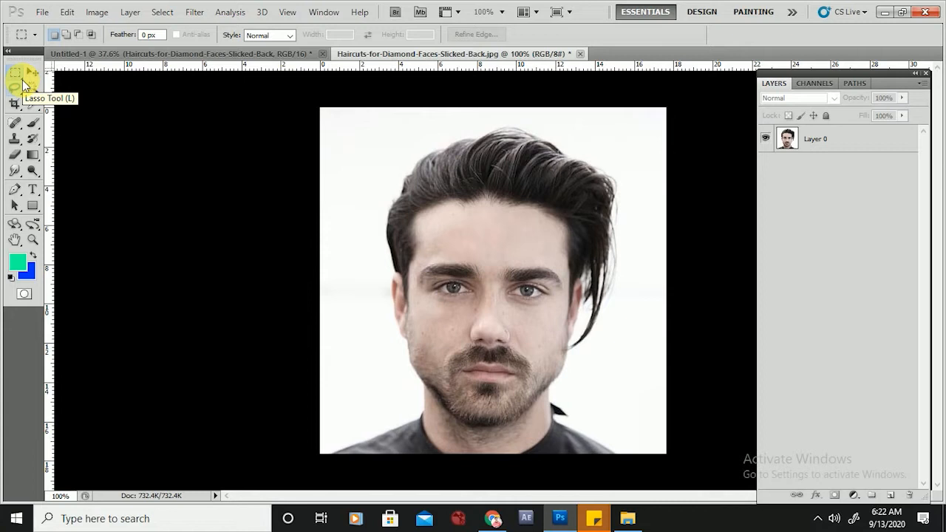
pyautogui.click(22, 83)
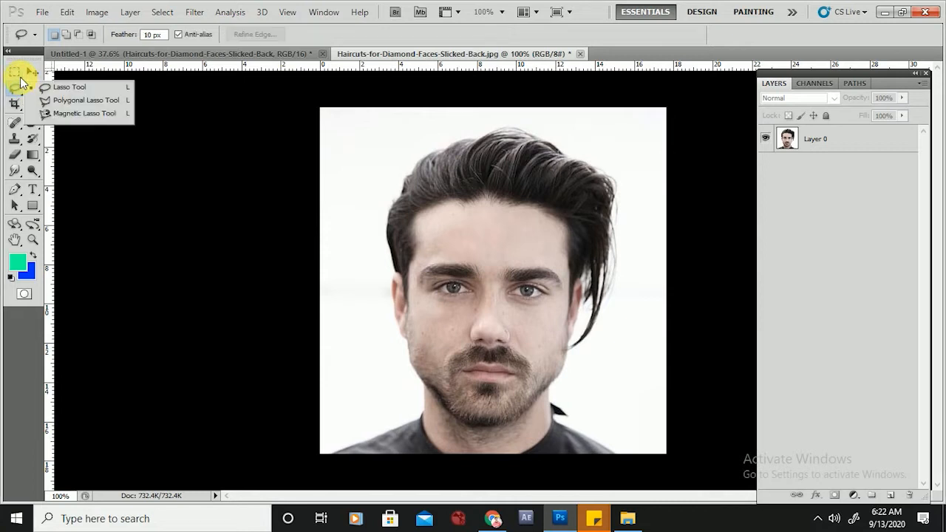
pyautogui.click(20, 76)
pyautogui.click(21, 79)
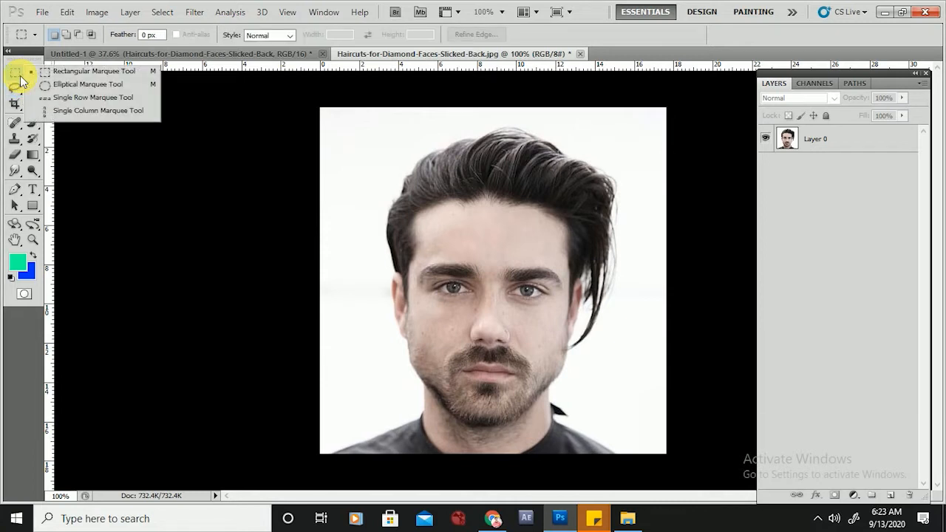
pyautogui.click(16, 75)
pyautogui.click(15, 75)
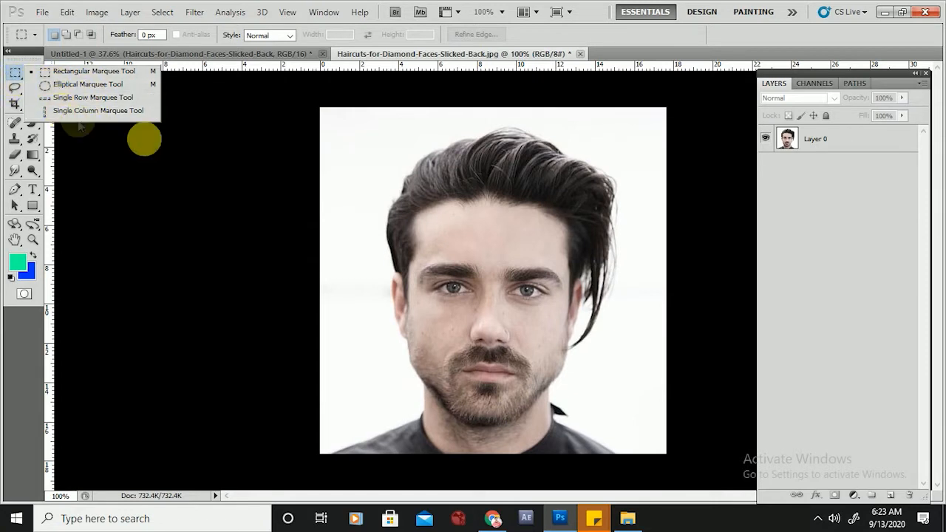
pyautogui.click(220, 148)
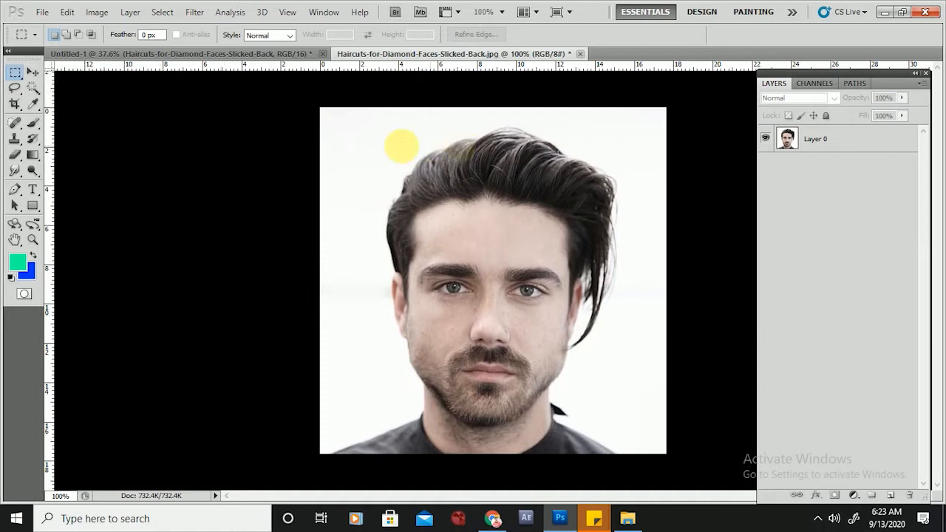
pyautogui.click(15, 72)
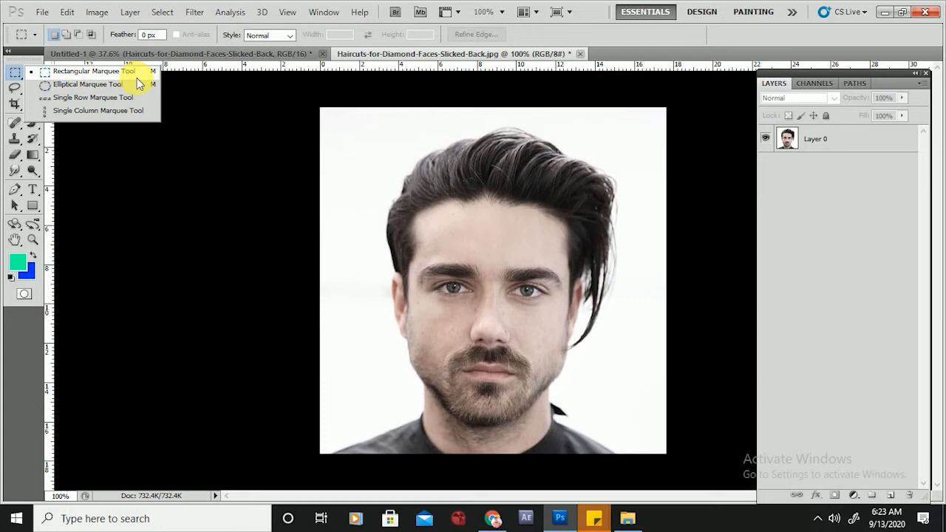
pyautogui.click(512, 194)
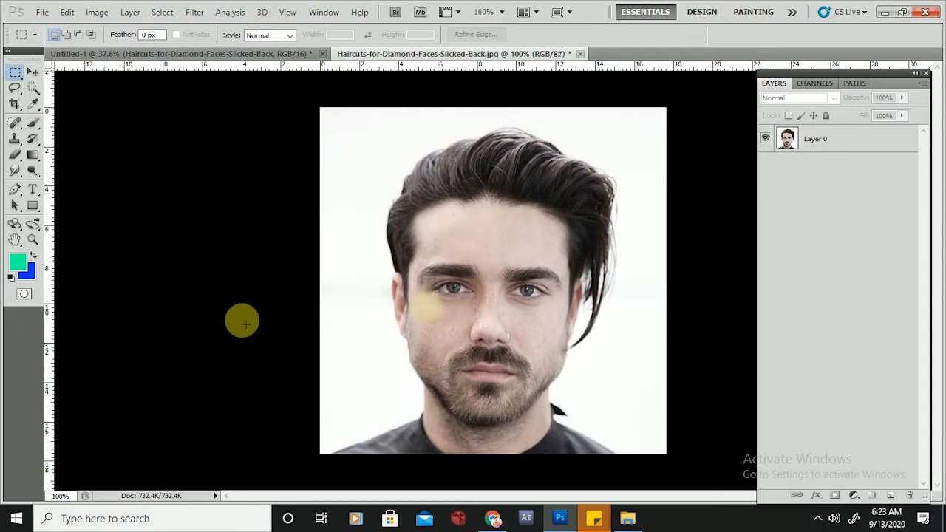
# Step: Select Layer 0 and switch its visibility off and on several times to compare, leaving the portrait visible
pyautogui.scroll(6, 545, 296)
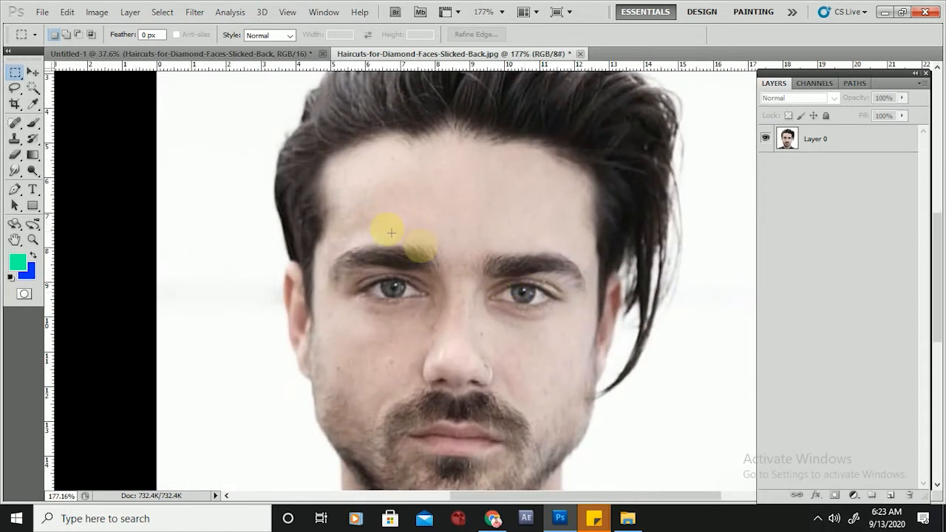
pyautogui.scroll(-3, 273, 208)
pyautogui.click(863, 146)
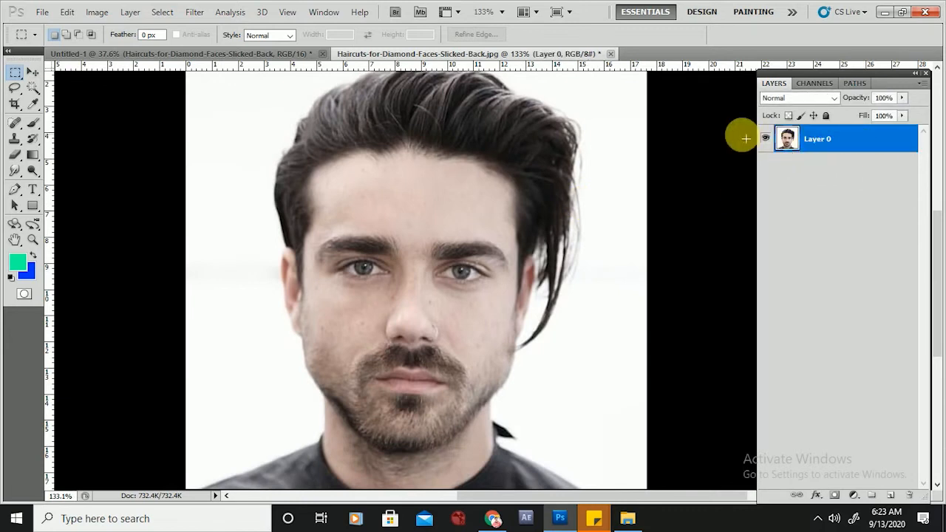
pyautogui.click(768, 140)
pyautogui.click(768, 140)
pyautogui.click(768, 140)
pyautogui.click(768, 140)
pyautogui.click(767, 139)
pyautogui.click(769, 139)
pyautogui.click(769, 140)
pyautogui.click(770, 140)
pyautogui.click(769, 140)
pyautogui.click(770, 140)
pyautogui.click(770, 140)
pyautogui.click(769, 139)
pyautogui.click(769, 139)
pyautogui.click(769, 139)
pyautogui.click(769, 139)
pyautogui.click(769, 140)
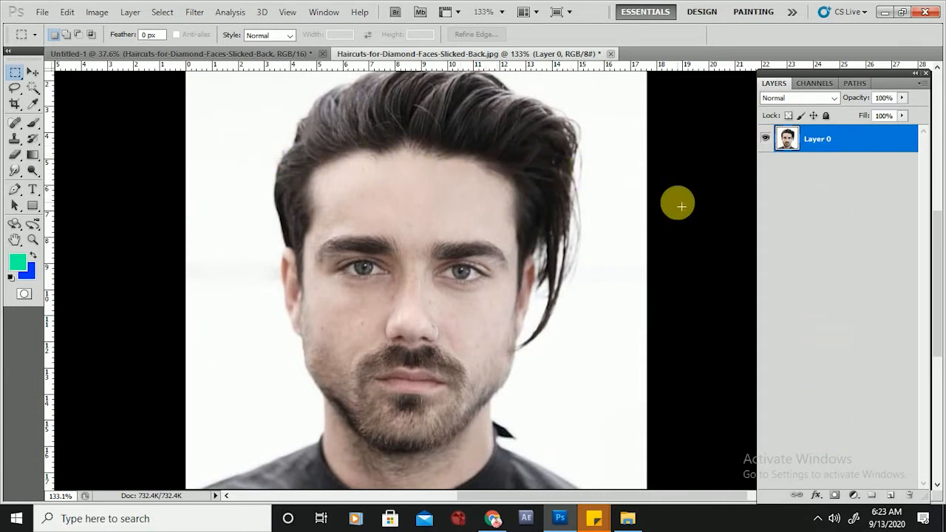
# Step: Try the image pixels, position and lock all options on Layer 0, and clear every lock
pyautogui.click(806, 118)
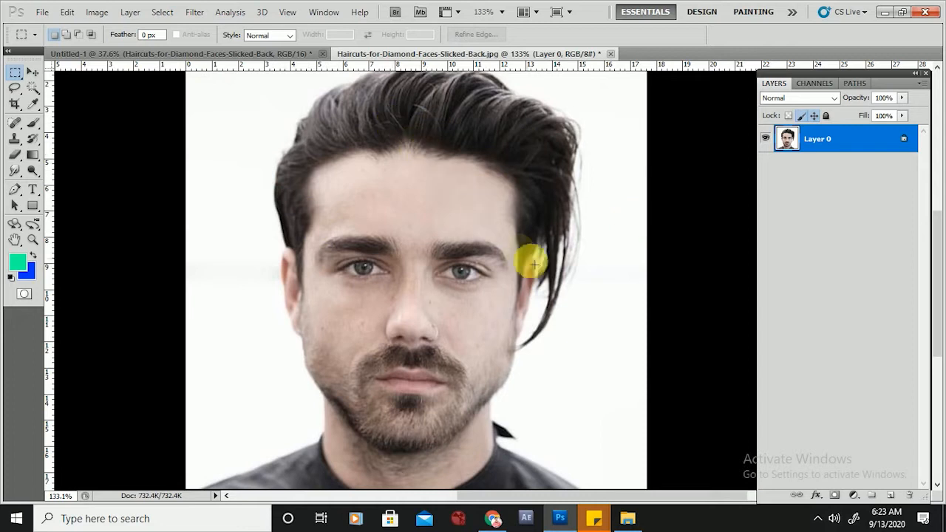
pyautogui.click(827, 116)
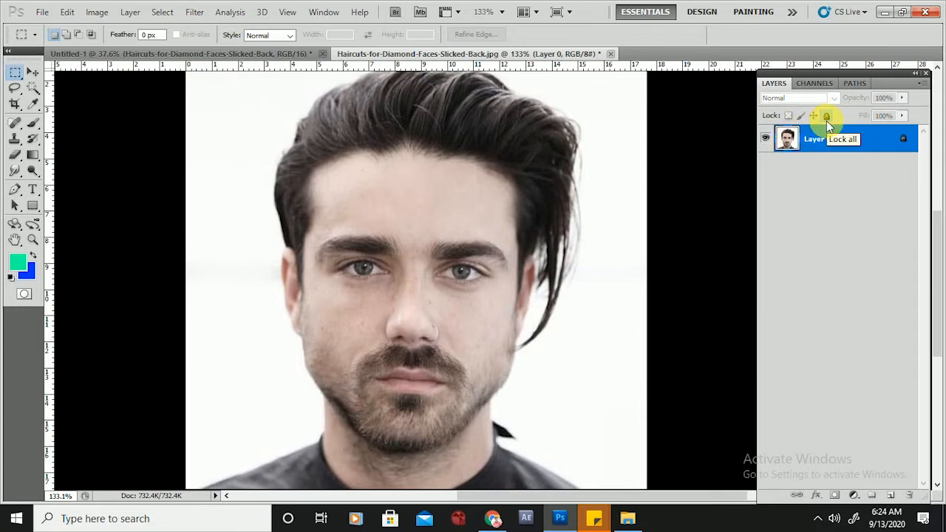
pyautogui.click(826, 116)
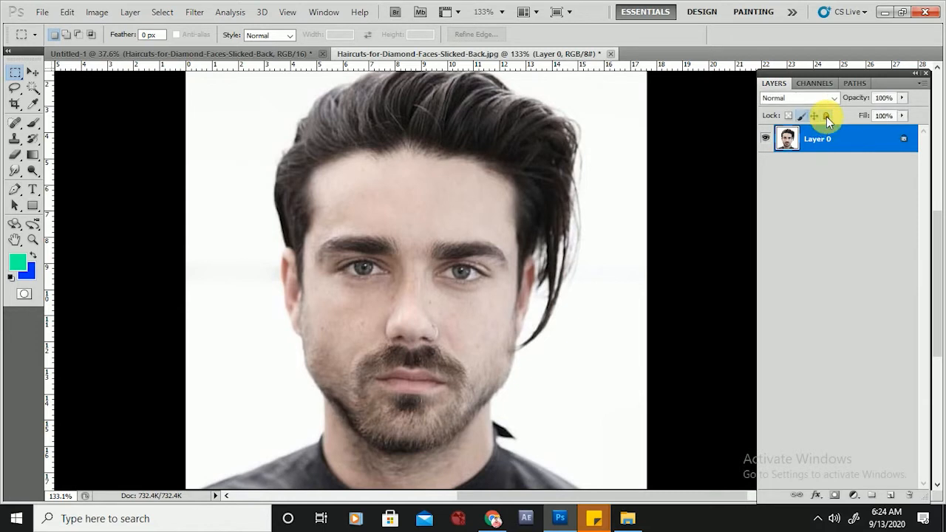
pyautogui.click(816, 116)
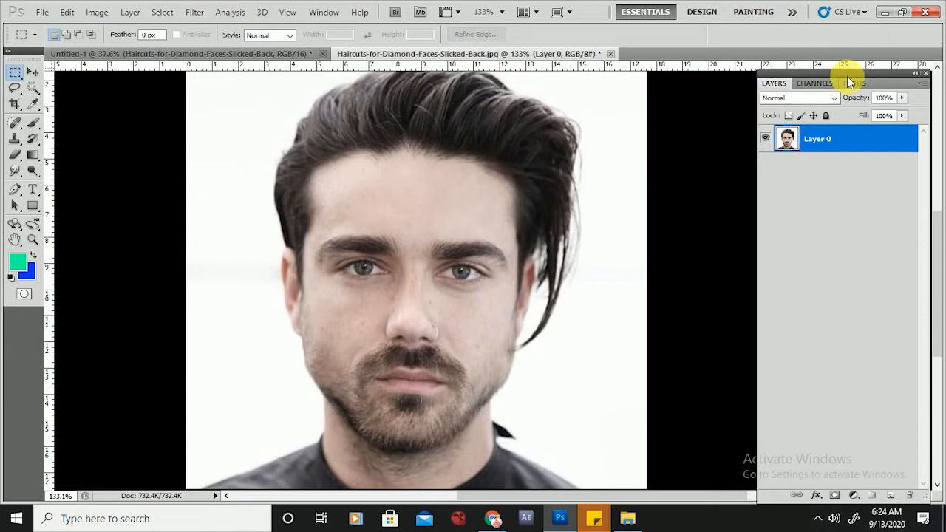
# Step: Add a new empty layer above Layer 0, nudging the floating Layers panel slightly upward
pyautogui.moveTo(844, 72); pyautogui.dragTo(843, 68)
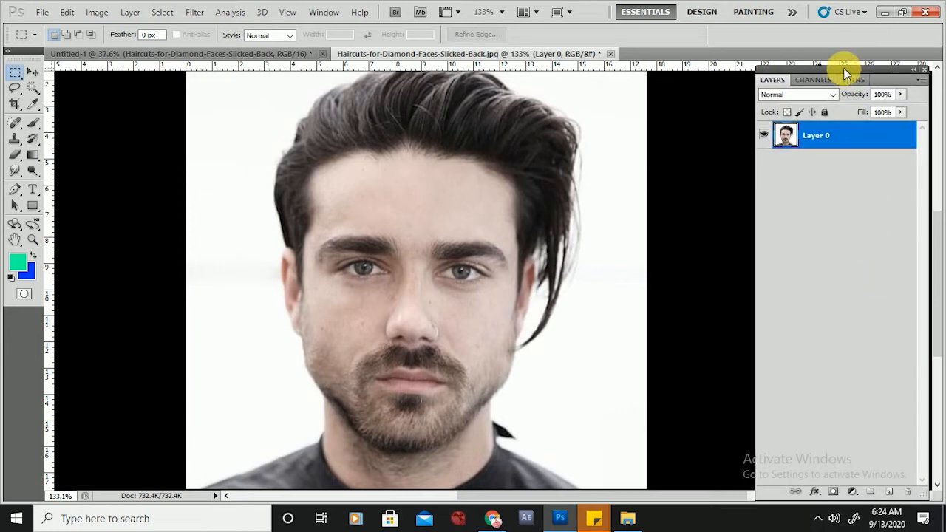
pyautogui.click(895, 492)
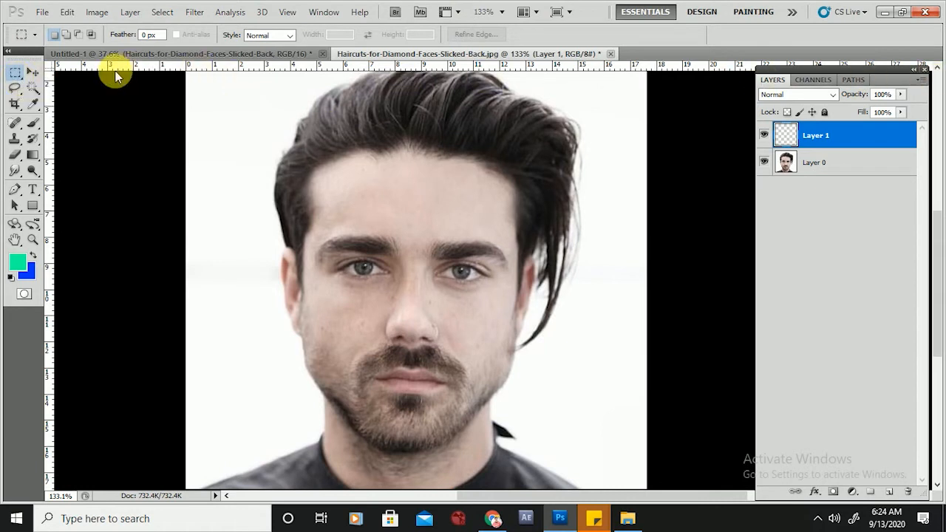
# Step: Draw a trial selection with the Rectangular Marquee Tool over the upper-left part of the face, and deselect it
pyautogui.rightClick(21, 77)
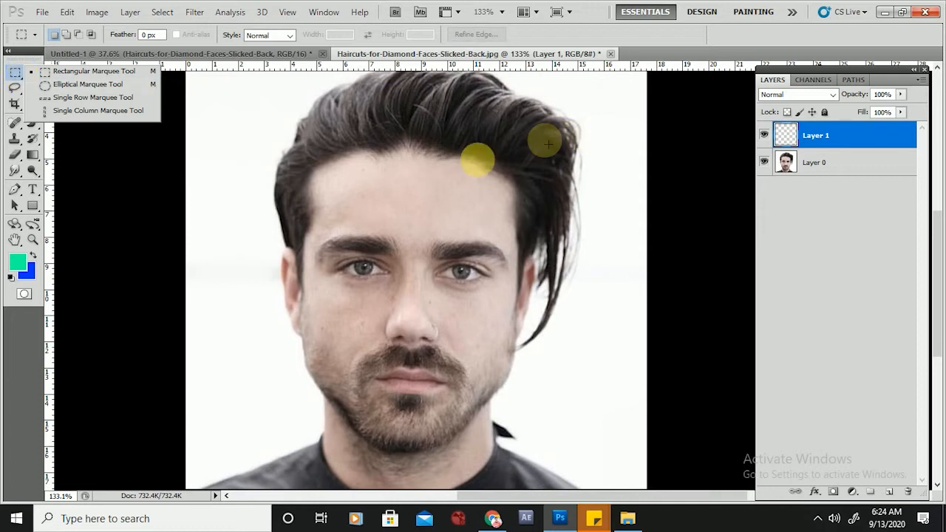
pyautogui.click(450, 171)
pyautogui.moveTo(267, 127); pyautogui.dragTo(423, 325)
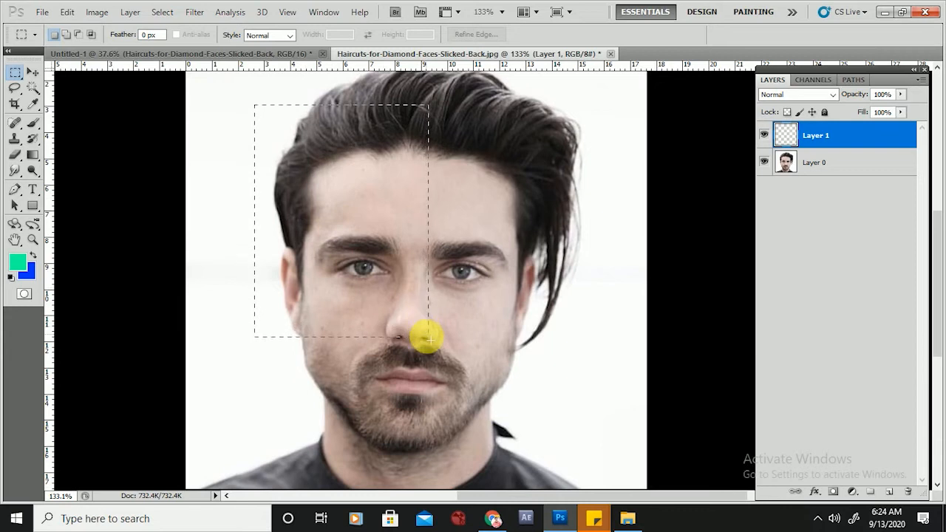
pyautogui.moveTo(428, 339); pyautogui.dragTo(431, 342)
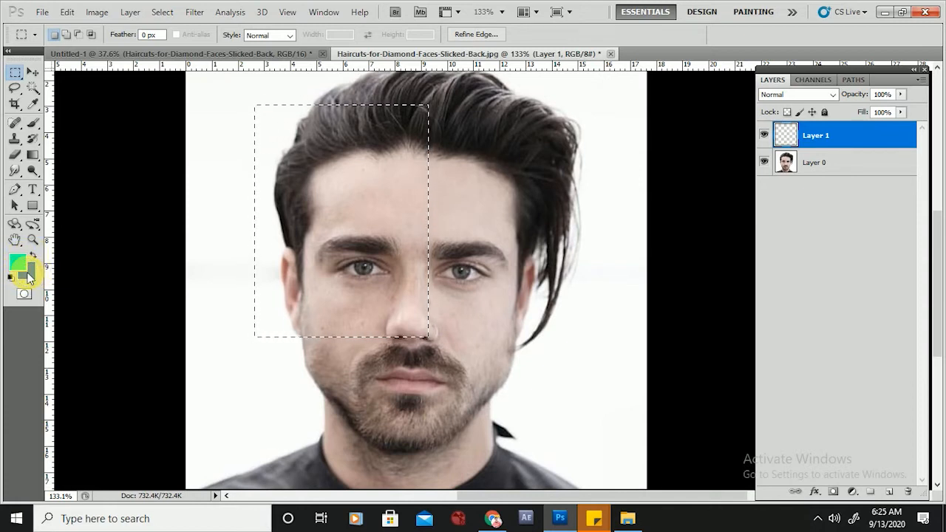
pyautogui.click(164, 99)
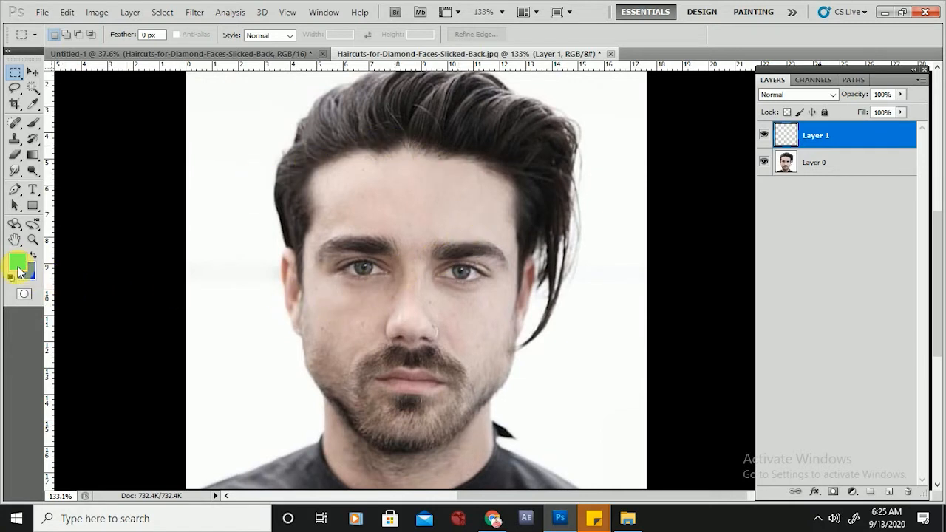
# Step: Set the foreground colour to pure red, ff0000
pyautogui.click(20, 266)
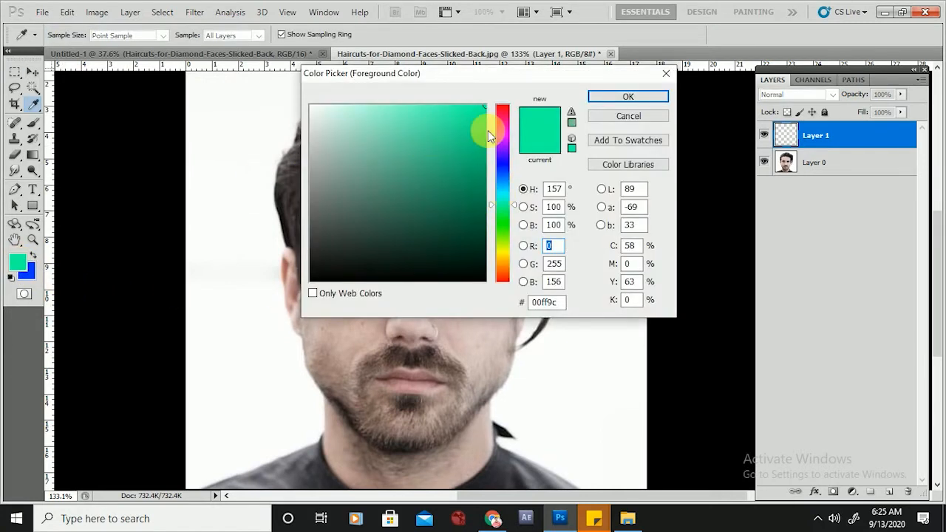
pyautogui.moveTo(501, 115); pyautogui.dragTo(507, 78)
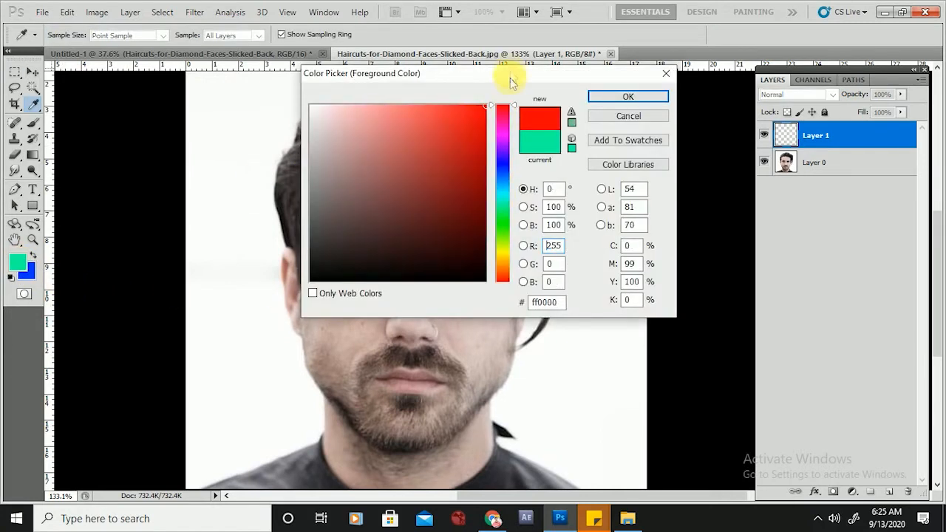
pyautogui.click(613, 96)
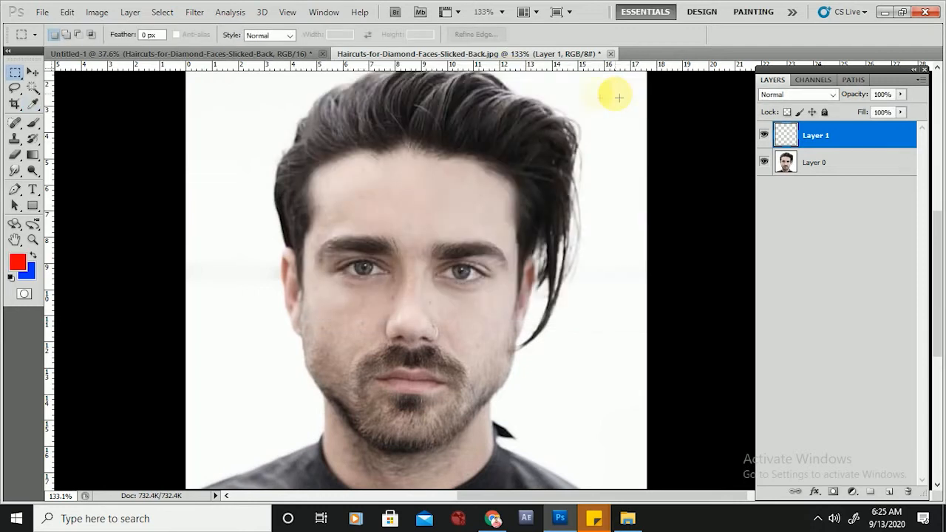
# Step: Set the foreground colour to blue 2400ff and fill a tall rectangular selection over the left side of the face on Layer 1
pyautogui.click(20, 265)
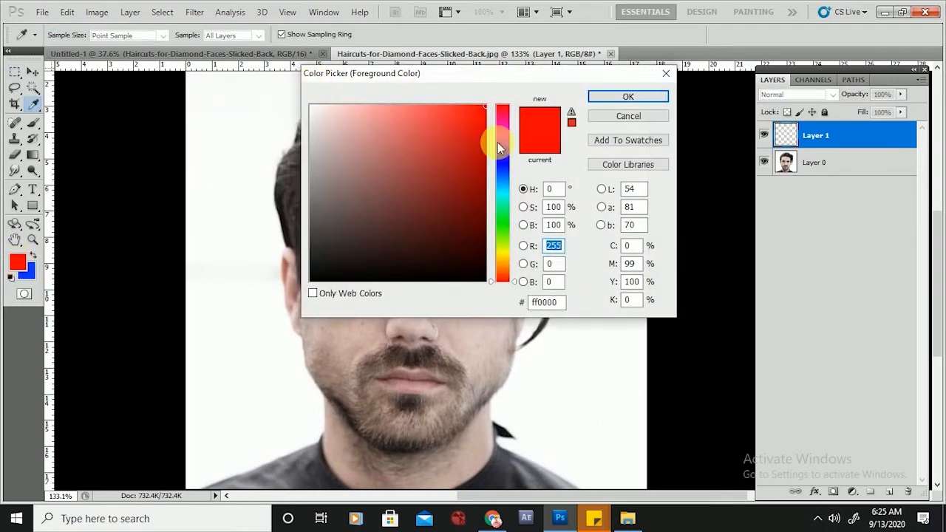
pyautogui.moveTo(507, 164)
pyautogui.mouseDown()
pyautogui.moveTo(504, 130)
pyautogui.moveTo(507, 184)
pyautogui.moveTo(507, 158)
pyautogui.mouseUp()
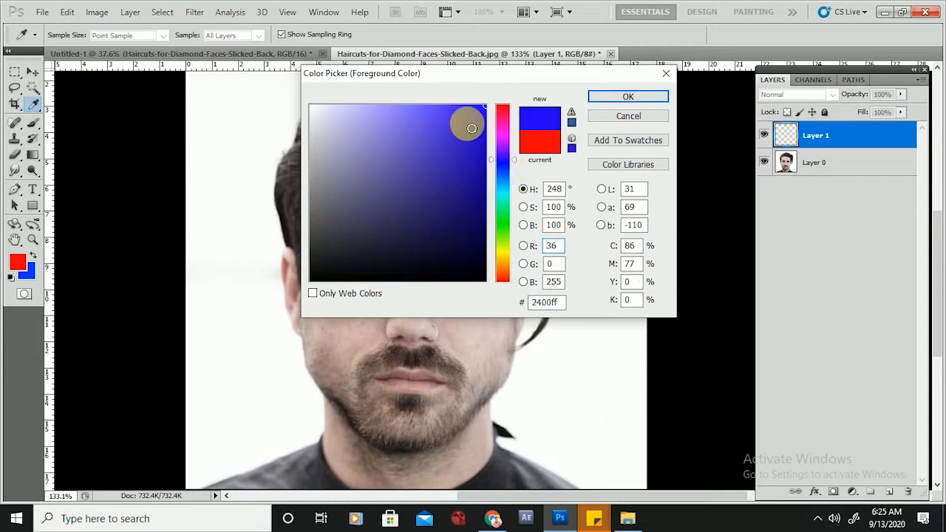
pyautogui.click(635, 94)
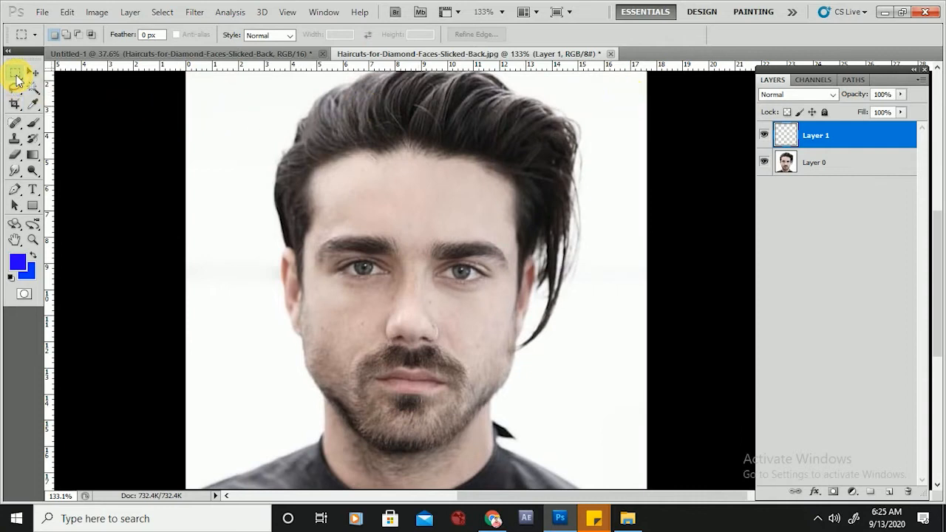
pyautogui.moveTo(252, 105); pyautogui.dragTo(383, 348)
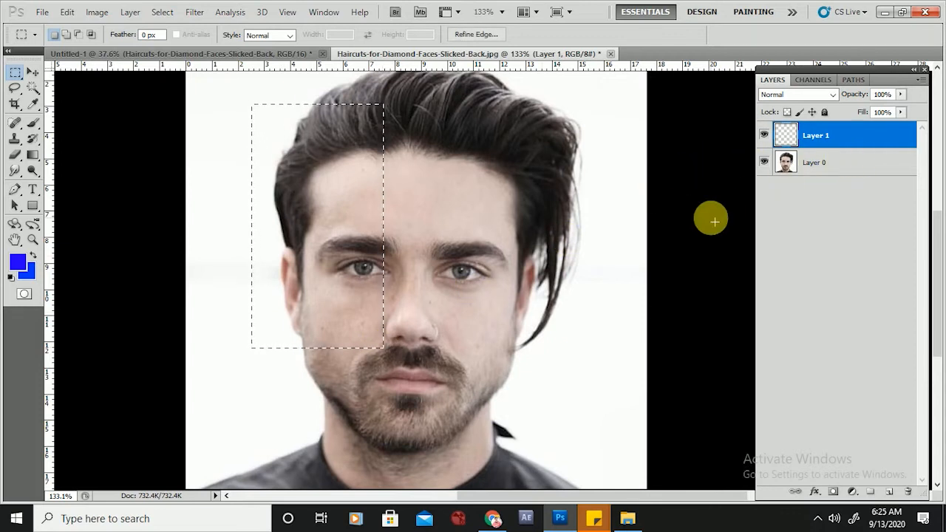
pyautogui.hotkey('alt', 'BackSpace')
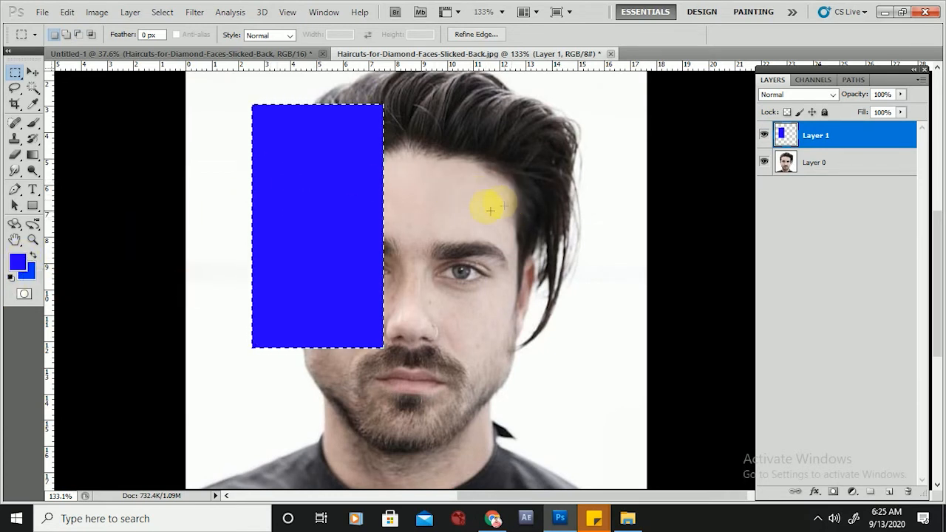
# Step: Fill a wide rectangular selection adjoining the blue block's lower right side with background colour red ff0000, and deselect
pyautogui.moveTo(565, 216); pyautogui.dragTo(402, 314)
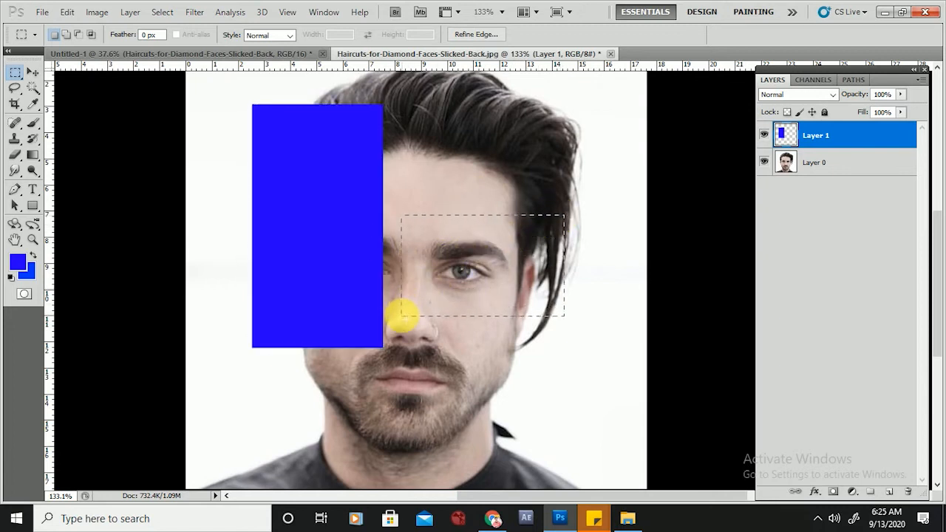
pyautogui.moveTo(397, 359); pyautogui.dragTo(383, 346)
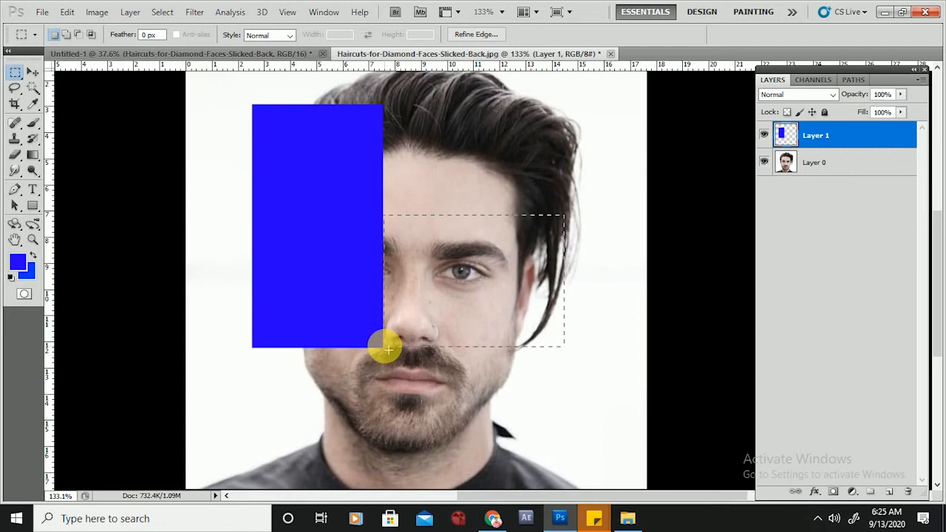
pyautogui.click(25, 269)
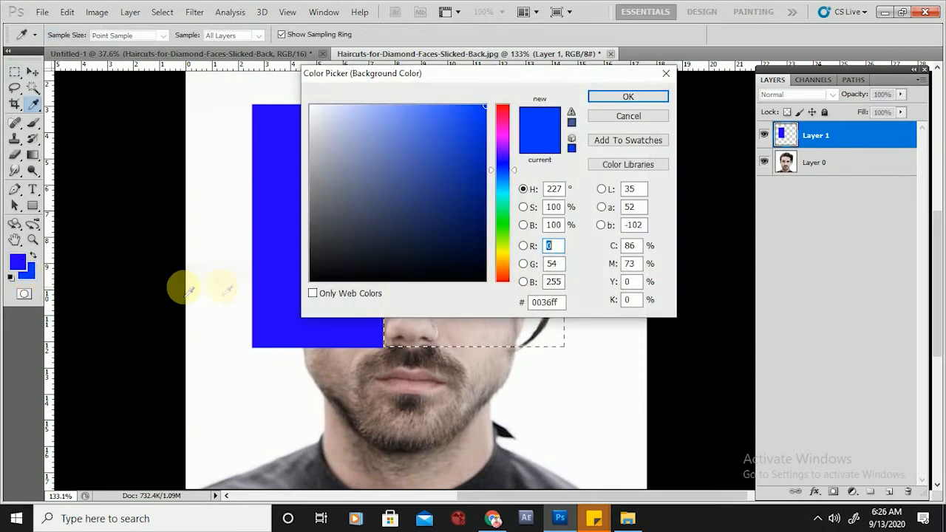
pyautogui.moveTo(499, 129); pyautogui.dragTo(506, 98)
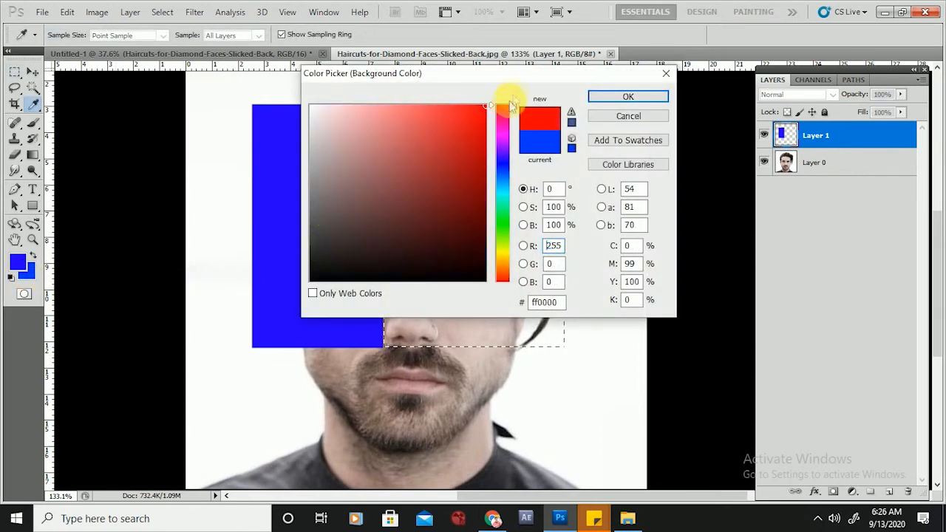
pyautogui.click(612, 97)
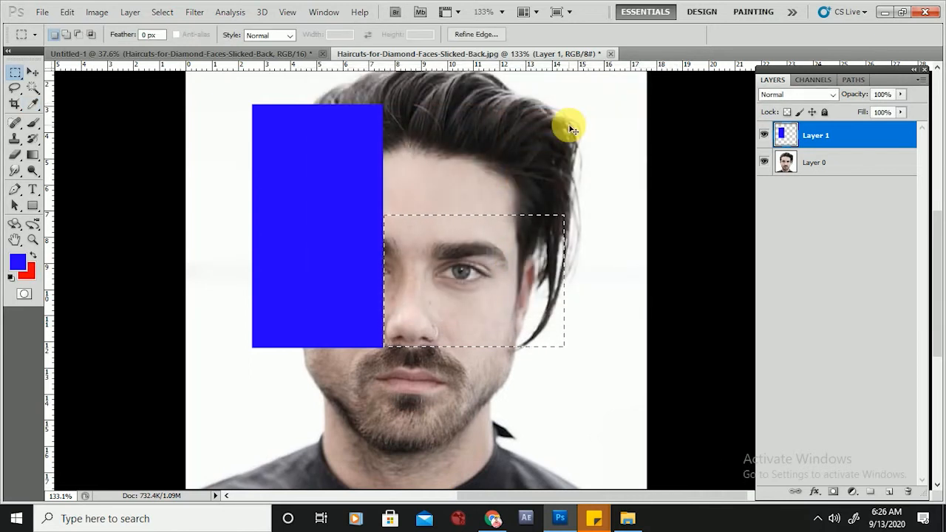
pyautogui.hotkey('ctrl', 'BackSpace')
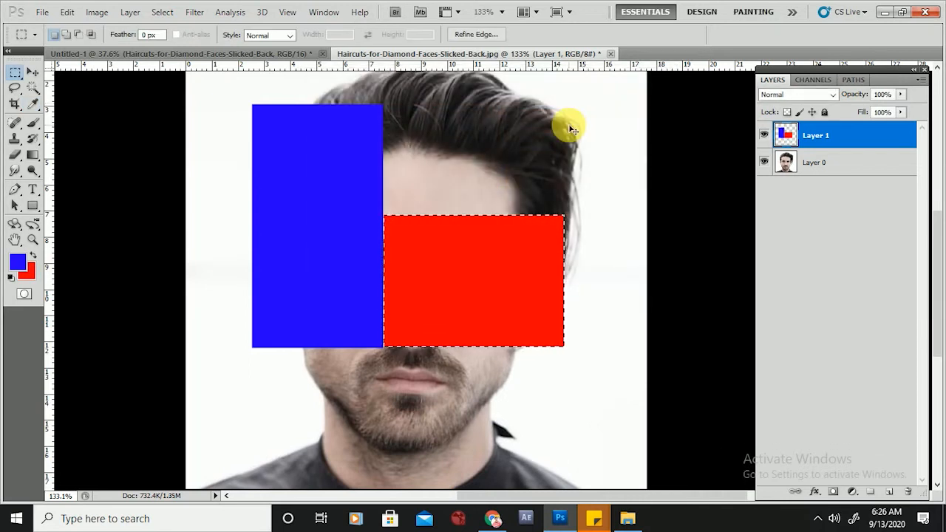
pyautogui.hotkey('ctrl', 'd')
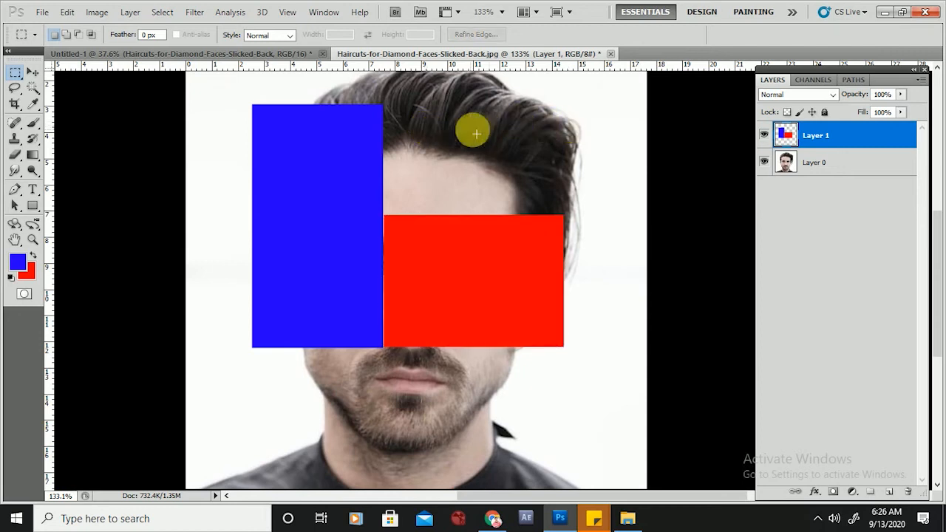
# Step: Fill a narrow vertical selection from the hair down to the red rectangle with the blue foreground colour, and deselect
pyautogui.moveTo(452, 95); pyautogui.dragTo(463, 220)
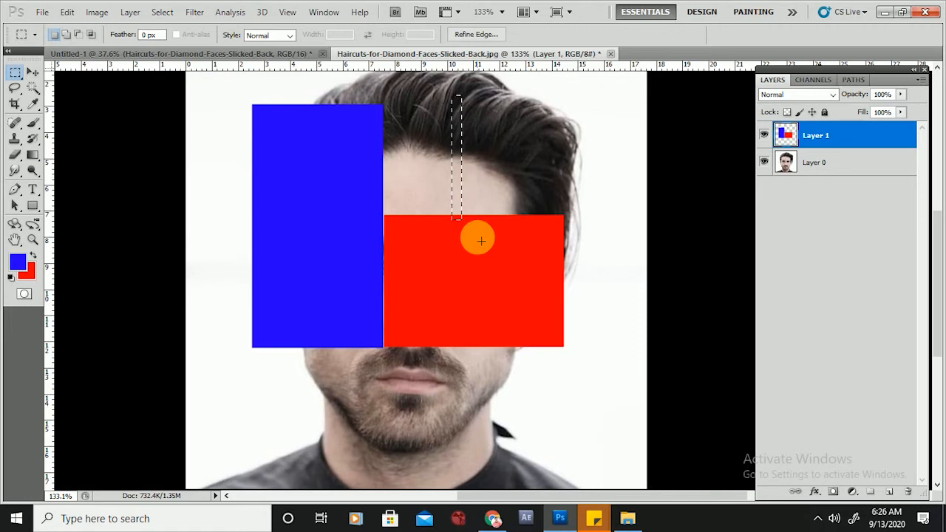
pyautogui.press('alt')
pyautogui.hotkey('alt', 'BackSpace')
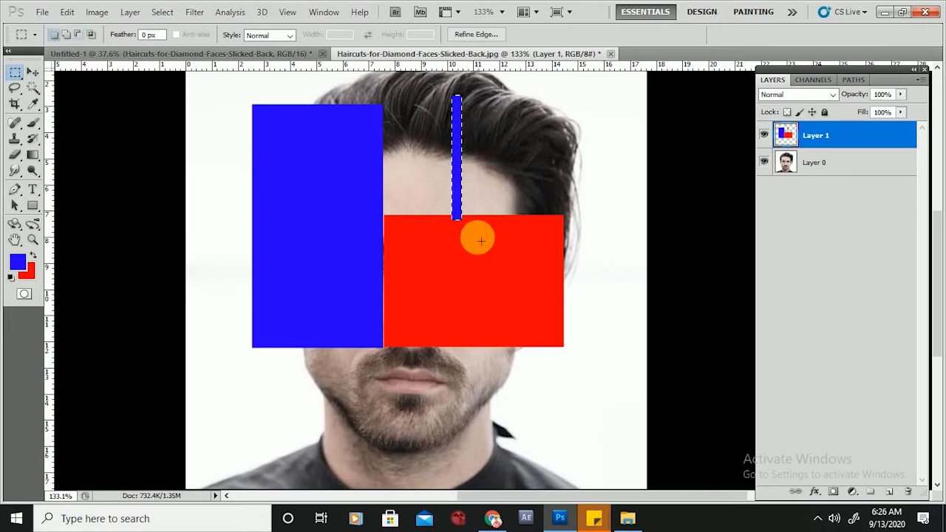
pyautogui.hotkey('ctrl', 'd')
pyautogui.hotkey('ctrl', '1')
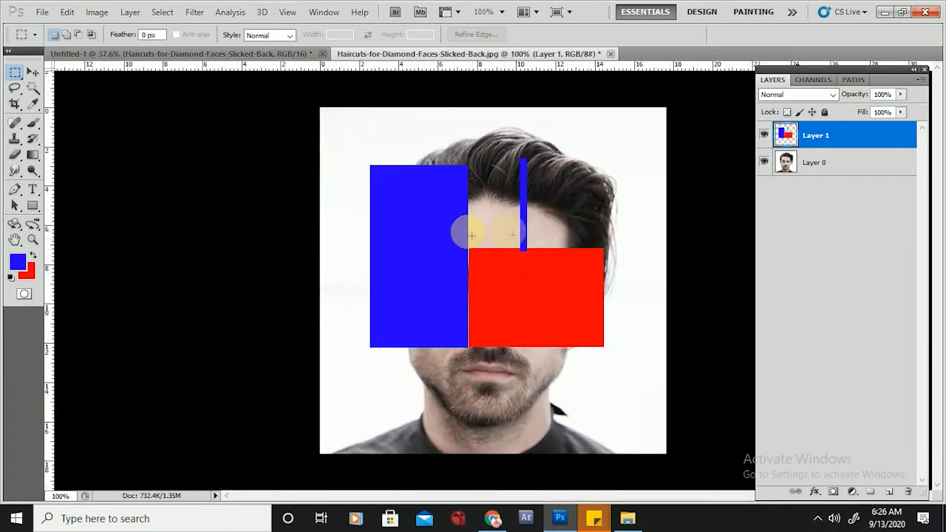
# Step: Toggle Layer 1's visibility off and on repeatedly to compare the portrait with and without the coloured shapes
pyautogui.click(765, 135)
pyautogui.click(765, 135)
pyautogui.click(765, 135)
pyautogui.click(765, 136)
pyautogui.click(765, 135)
pyautogui.click(765, 135)
pyautogui.click(765, 135)
pyautogui.click(765, 135)
pyautogui.click(765, 135)
pyautogui.click(765, 135)
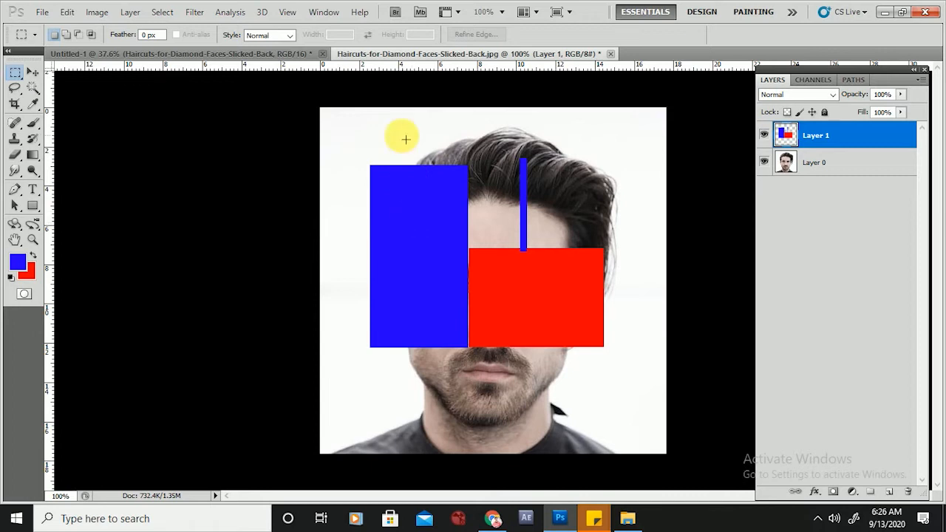
# Step: Delete a small horizontal strip across the upper part of the narrow blue bar on Layer 1, and deselect
pyautogui.moveTo(509, 186); pyautogui.dragTo(549, 194)
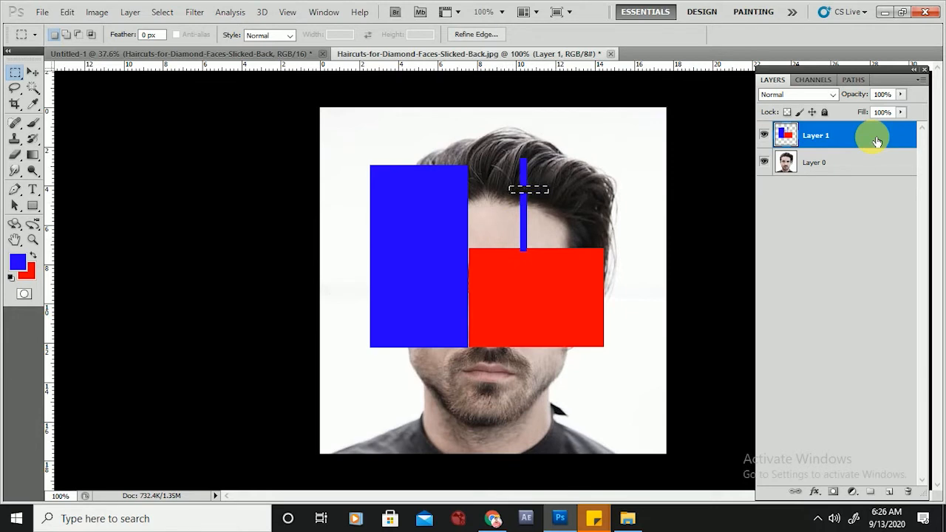
pyautogui.press('Delete')
pyautogui.hotkey('ctrl', 'd')
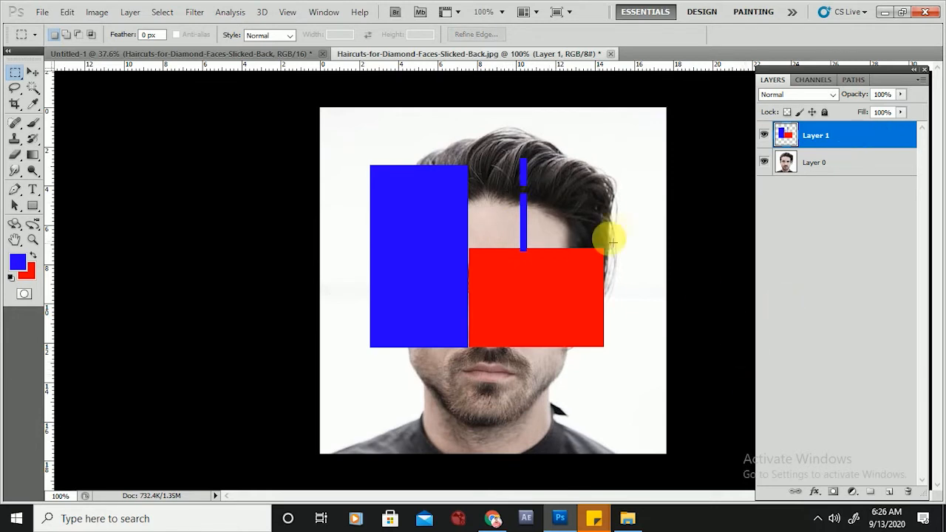
# Step: Cut a narrow vertical notch down from the red rectangle's upper edge over the eye, and deselect
pyautogui.moveTo(541, 238); pyautogui.dragTo(560, 318)
pyautogui.press('Delete')
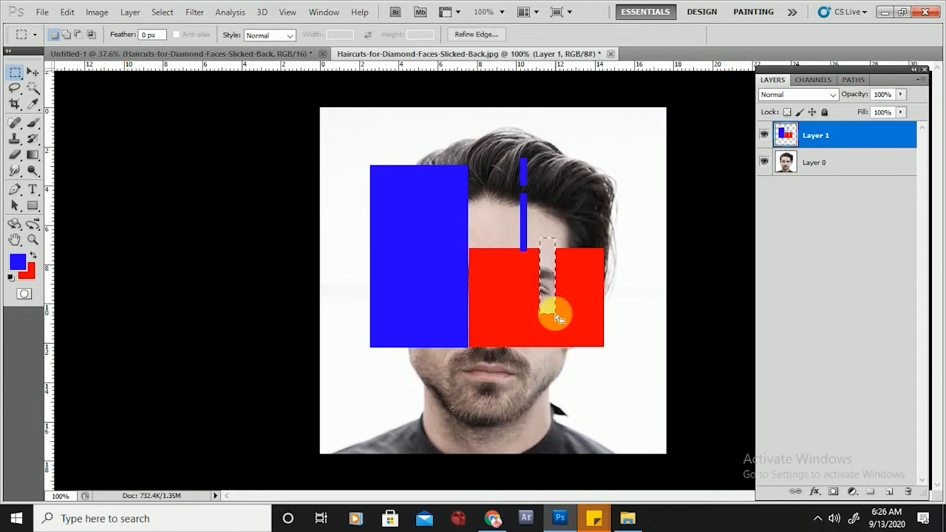
pyautogui.hotkey('ctrl', 'd')
# Step: Delete a thin horizontal strip of the red rectangle extending leftward from the vertical notch, and deselect
pyautogui.moveTo(540, 295); pyautogui.dragTo(490, 309)
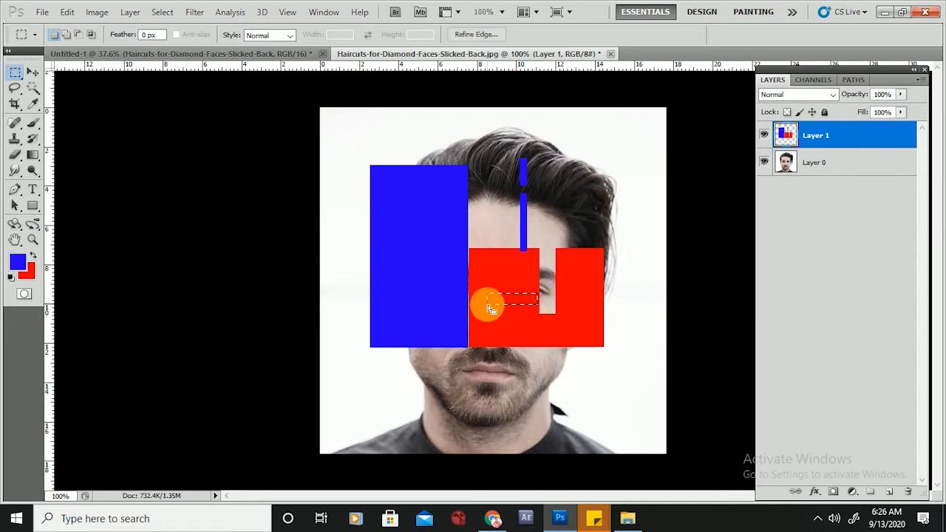
pyautogui.press('Delete')
pyautogui.hotkey('ctrl', 'd')
pyautogui.hotkey('ctrl', '-')
pyautogui.hotkey('ctrl', '-')
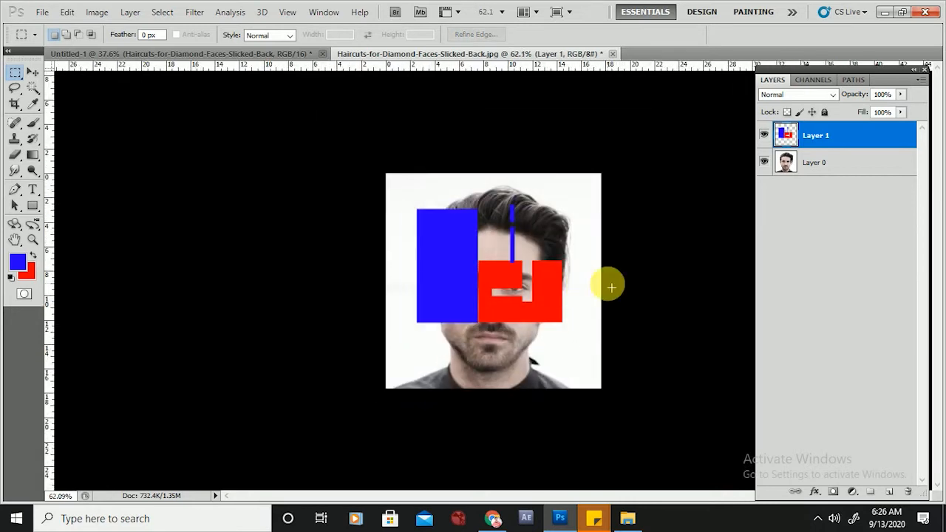
pyautogui.moveTo(547, 220); pyautogui.dragTo(555, 173)
pyautogui.hotkey('ctrl', 'd')
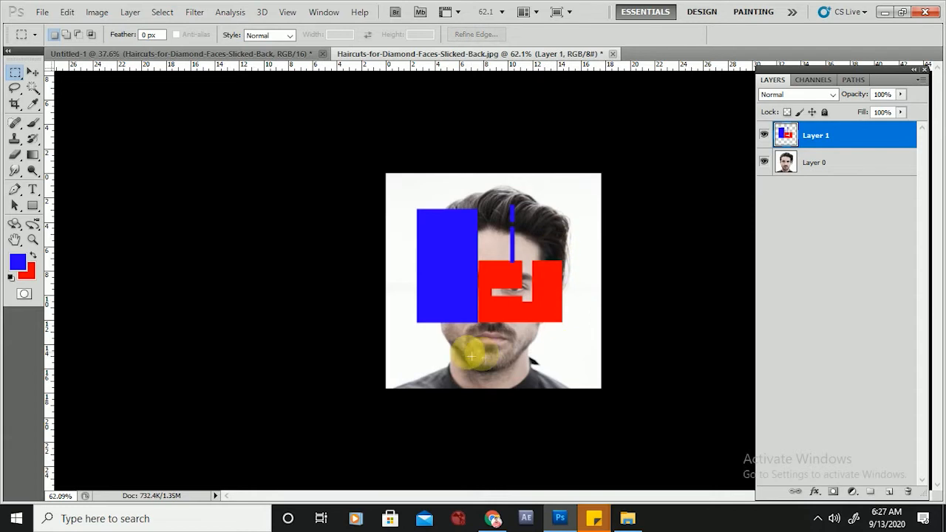
# Step: Trim the lower edges of the blue and red blocks by deleting a wide horizontal marquee selection, and deselect
pyautogui.hotkey('ctrl', '+')
pyautogui.hotkey('ctrl', '+')
pyautogui.moveTo(636, 335); pyautogui.dragTo(330, 370)
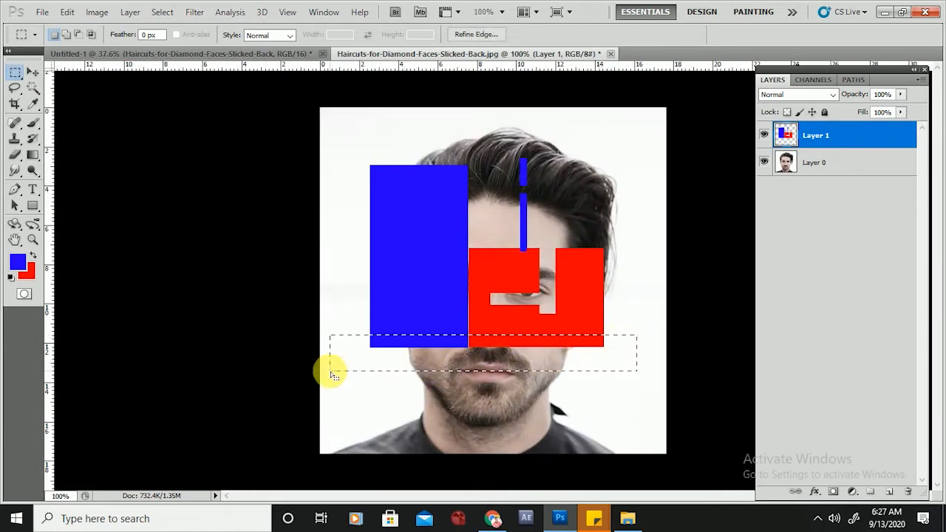
pyautogui.press('Delete')
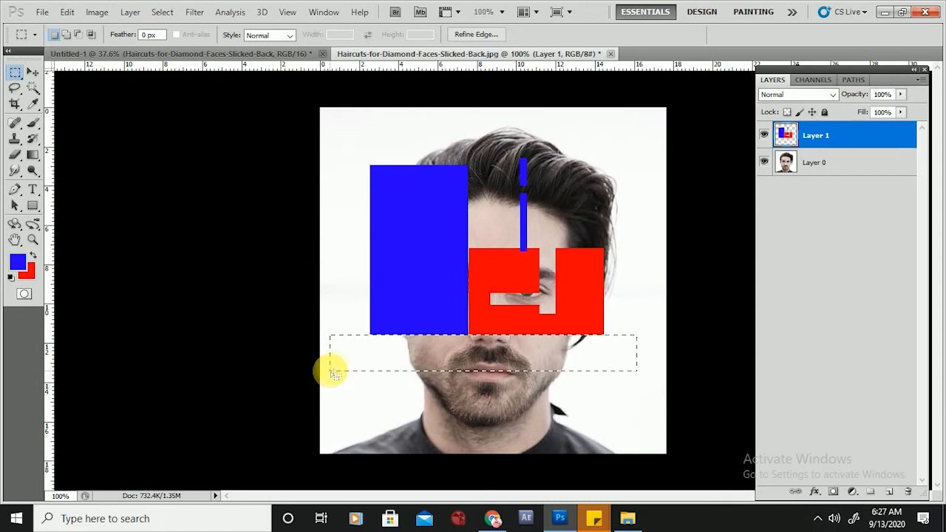
pyautogui.click(557, 228)
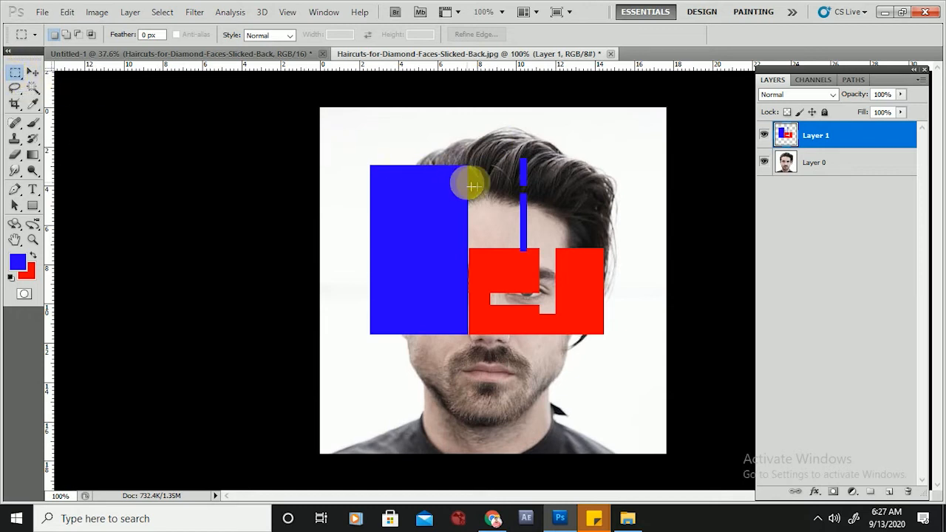
# Step: Trim the red block's right edge by deleting a tall marquee selection along it, and deselect
pyautogui.moveTo(599, 210); pyautogui.dragTo(629, 408)
pyautogui.press('Delete')
pyautogui.click(630, 412)
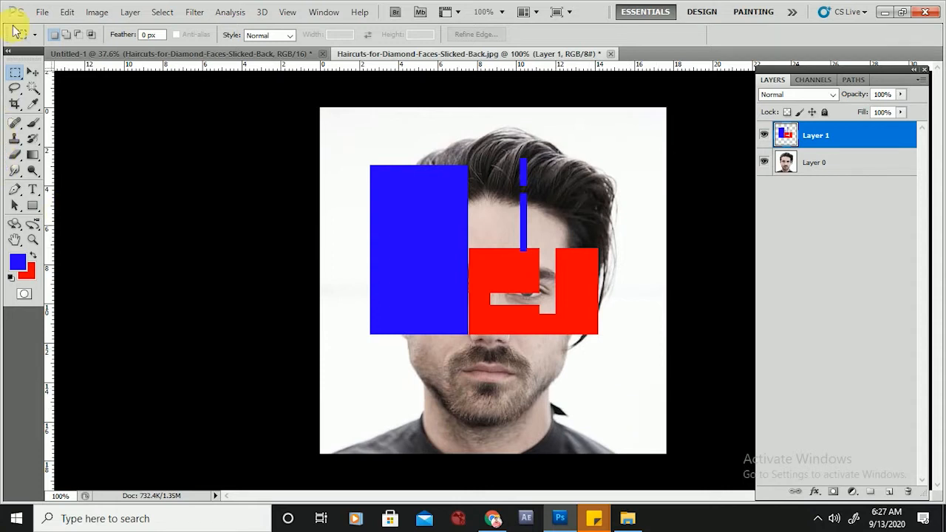
pyautogui.rightClick(16, 74)
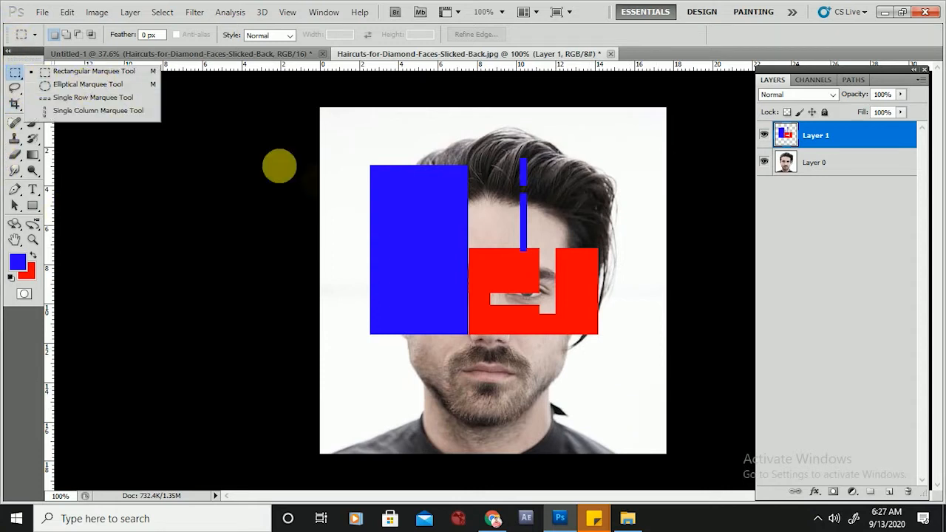
pyautogui.click(405, 192)
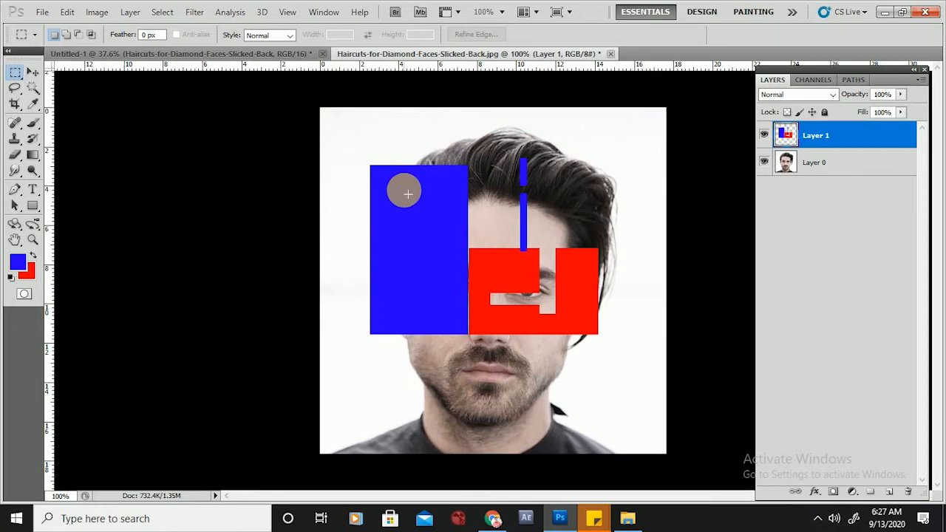
pyautogui.moveTo(401, 184); pyautogui.dragTo(431, 249)
# Step: Switch to the Elliptical Marquee tool and draw trial oval selections over the blue and red blocks
pyautogui.click(16, 74)
pyautogui.click(73, 91)
pyautogui.moveTo(413, 158); pyautogui.dragTo(470, 311)
pyautogui.moveTo(444, 365); pyautogui.dragTo(566, 281)
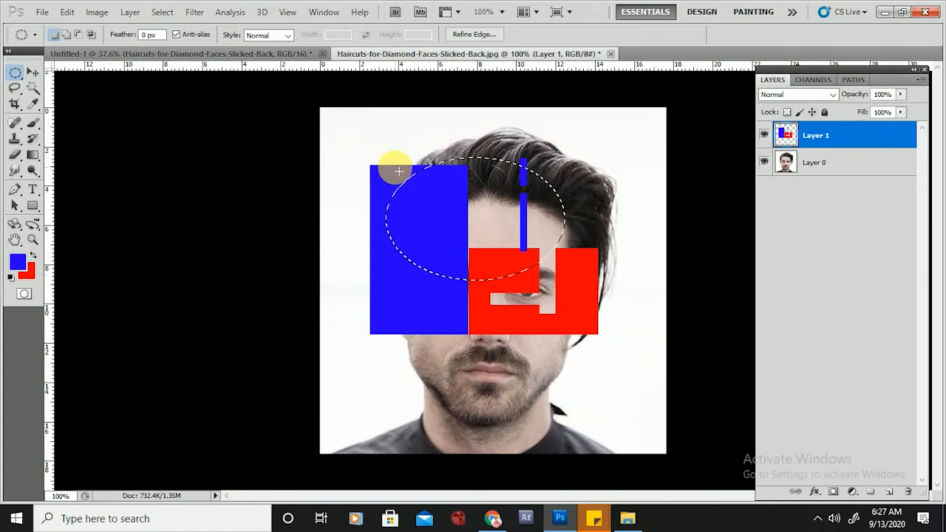
pyautogui.moveTo(415, 173); pyautogui.dragTo(565, 294)
pyautogui.click(543, 318)
# Step: Draw a perfectly circular selection over the forehead and eyes, overlapping both the blue and red blocks
pyautogui.moveTo(427, 241); pyautogui.dragTo(471, 251)
pyautogui.click(513, 278)
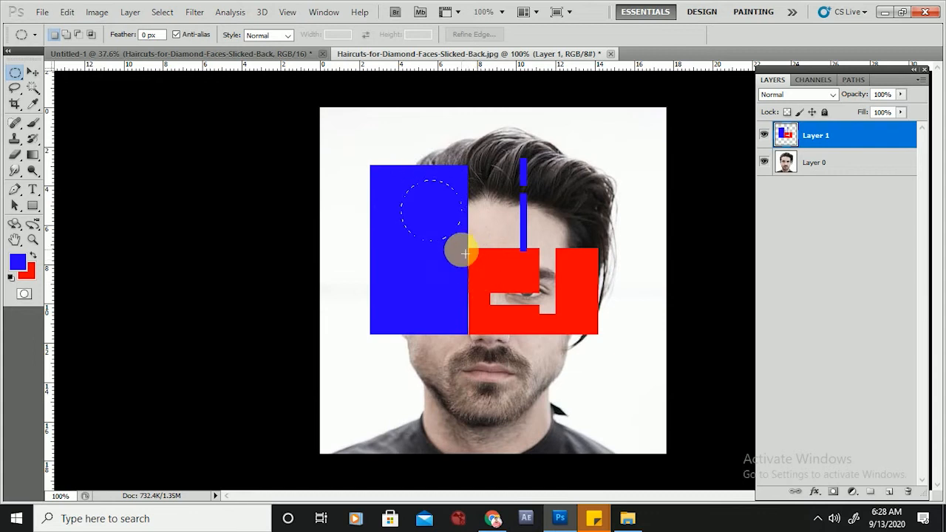
pyautogui.moveTo(468, 271); pyautogui.dragTo(488, 284)
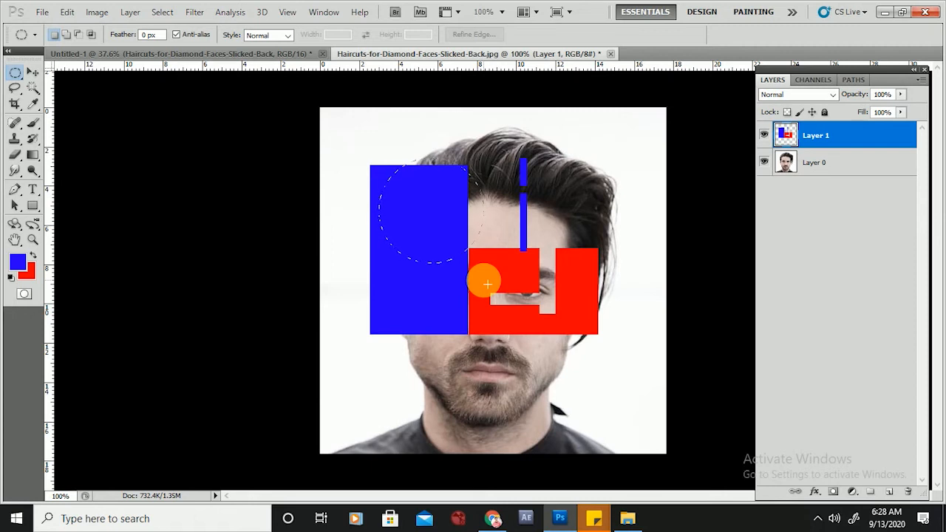
pyautogui.moveTo(488, 284); pyautogui.dragTo(633, 228)
pyautogui.moveTo(642, 263); pyautogui.dragTo(660, 237)
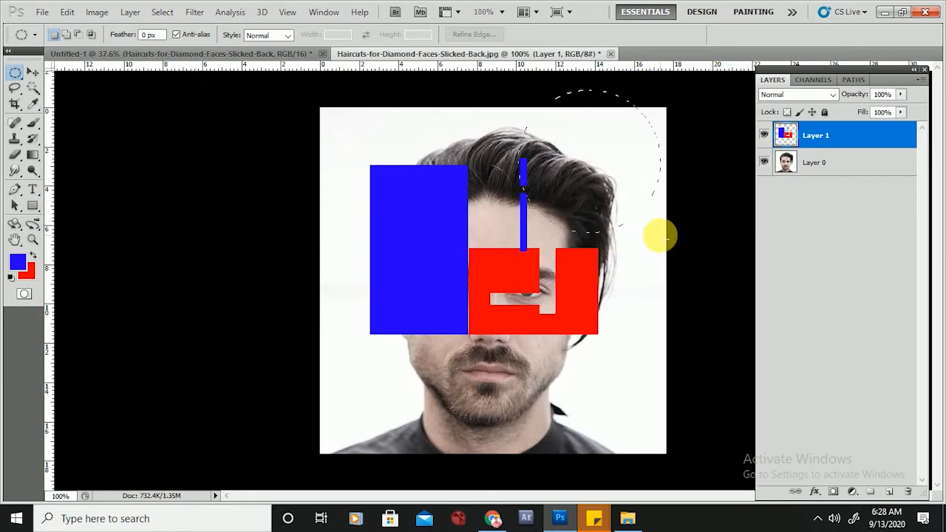
pyautogui.moveTo(659, 239)
pyautogui.mouseDown()
pyautogui.moveTo(650, 273)
pyautogui.moveTo(635, 180)
pyautogui.moveTo(652, 246)
pyautogui.mouseUp()
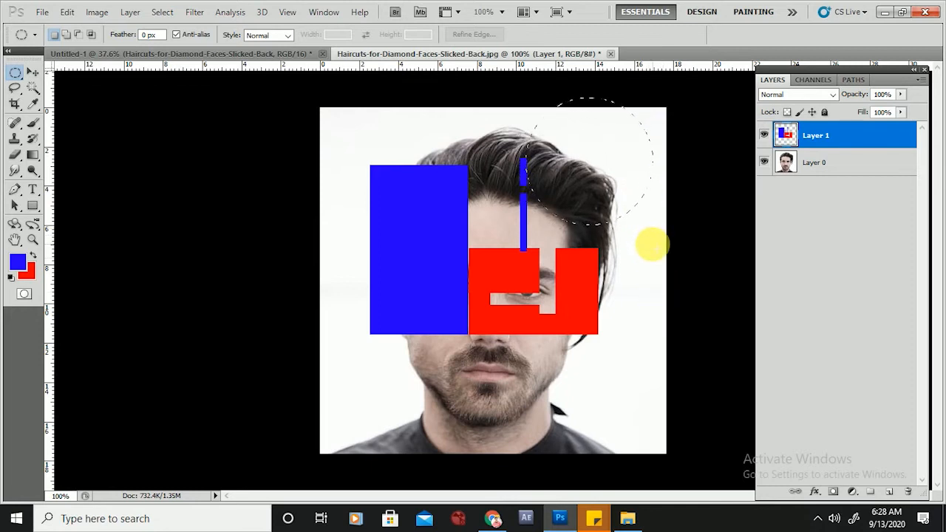
pyautogui.moveTo(652, 245); pyautogui.dragTo(547, 343)
# Step: Set the foreground colour to magenta ff00f6, fill the circular selection on Layer 1 with it, and deselect
pyautogui.click(26, 266)
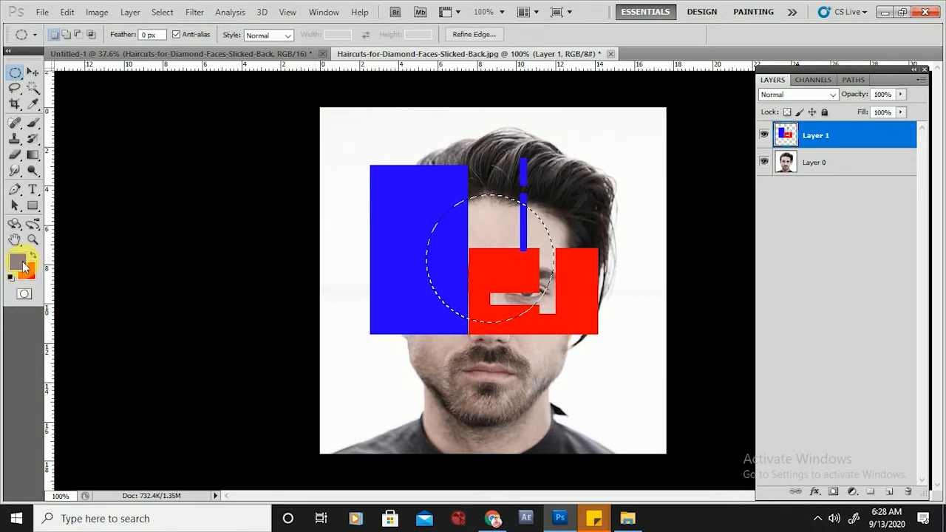
pyautogui.click(502, 133)
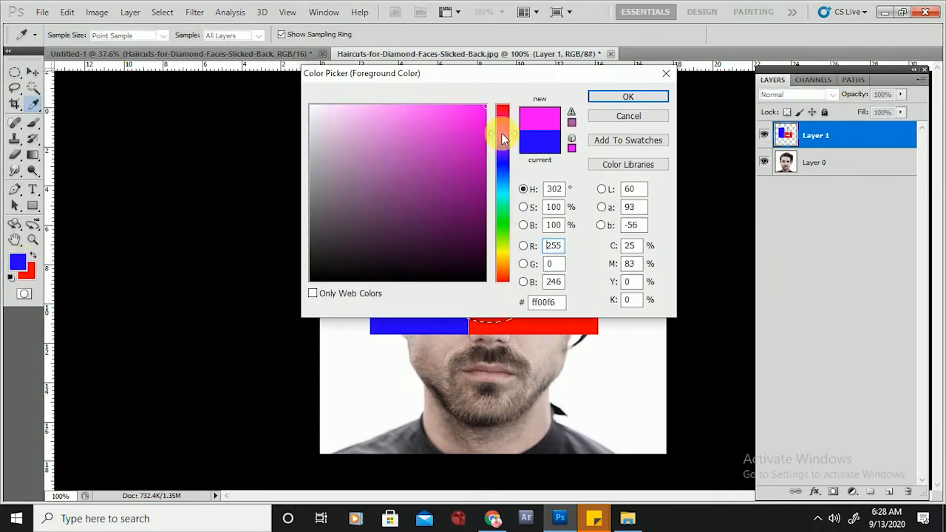
pyautogui.click(630, 96)
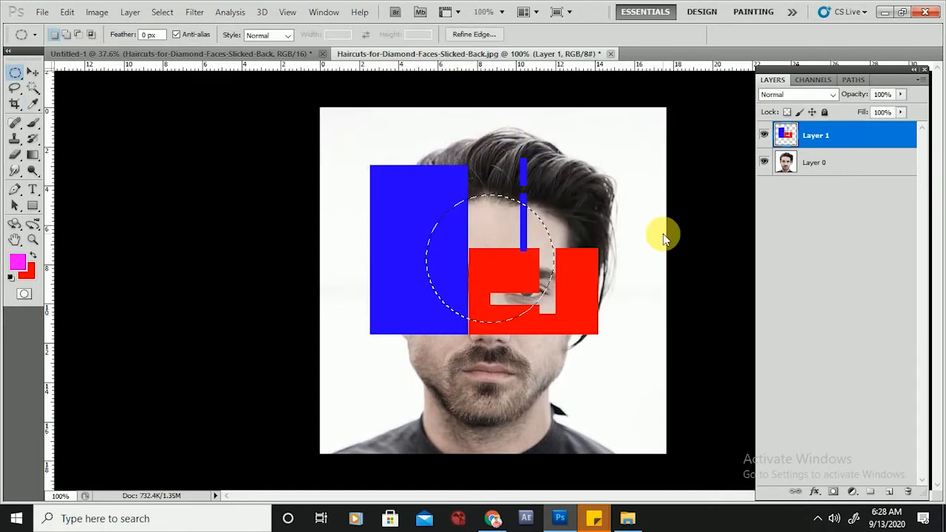
pyautogui.hotkey('alt', 'BackSpace')
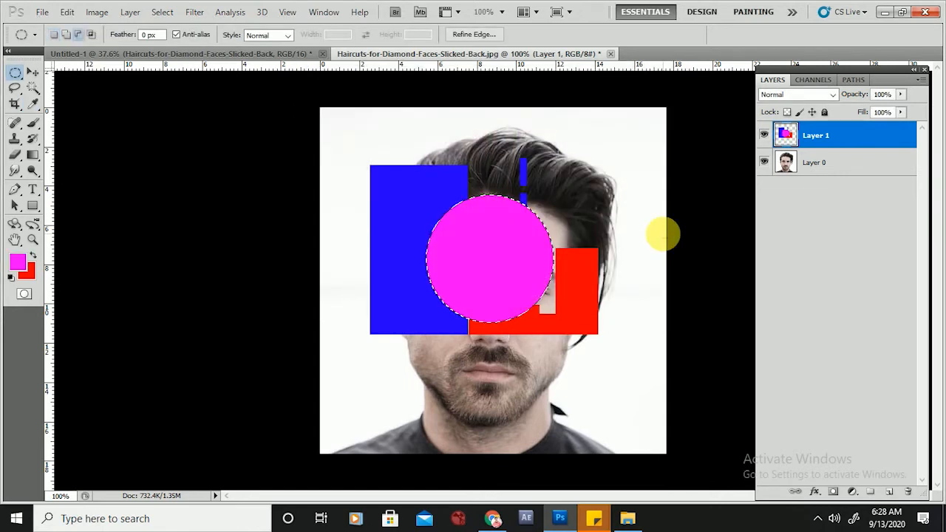
pyautogui.hotkey('ctrl', 'd')
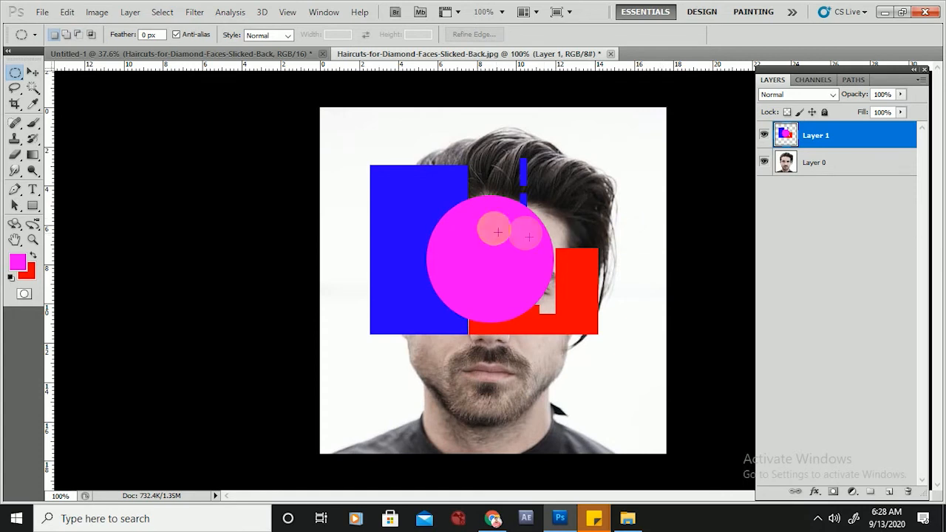
# Step: Delete a slightly smaller concentric circle from the magenta disc to leave a ring around the eyes, and deselect
pyautogui.moveTo(446, 224); pyautogui.dragTo(513, 306)
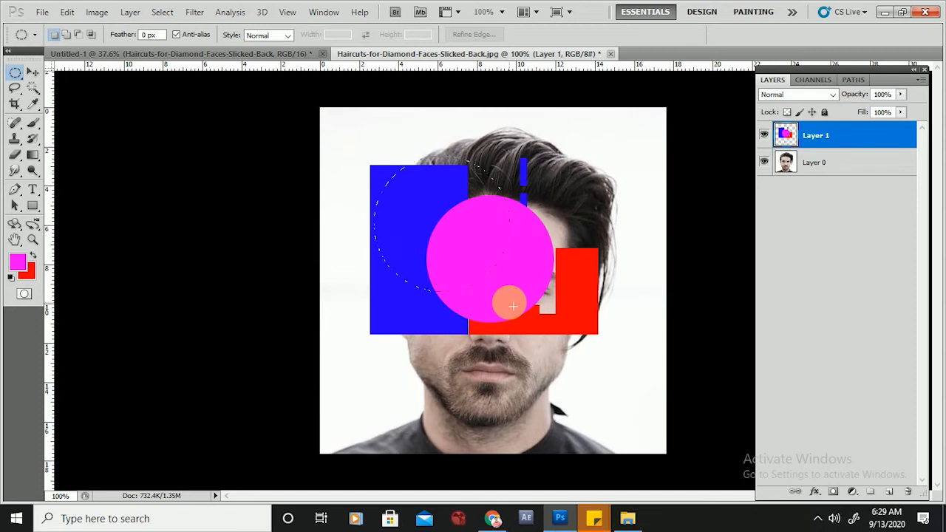
pyautogui.moveTo(513, 306); pyautogui.dragTo(559, 344)
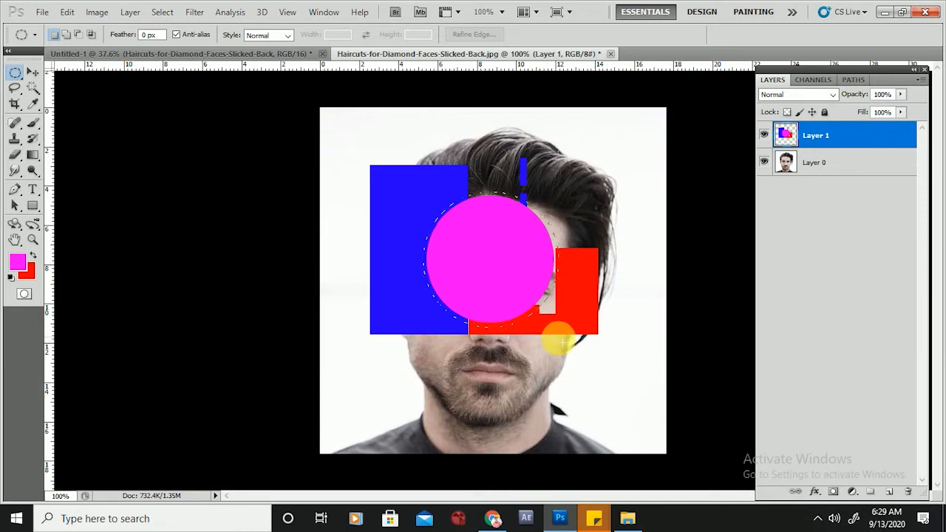
pyautogui.click(553, 334)
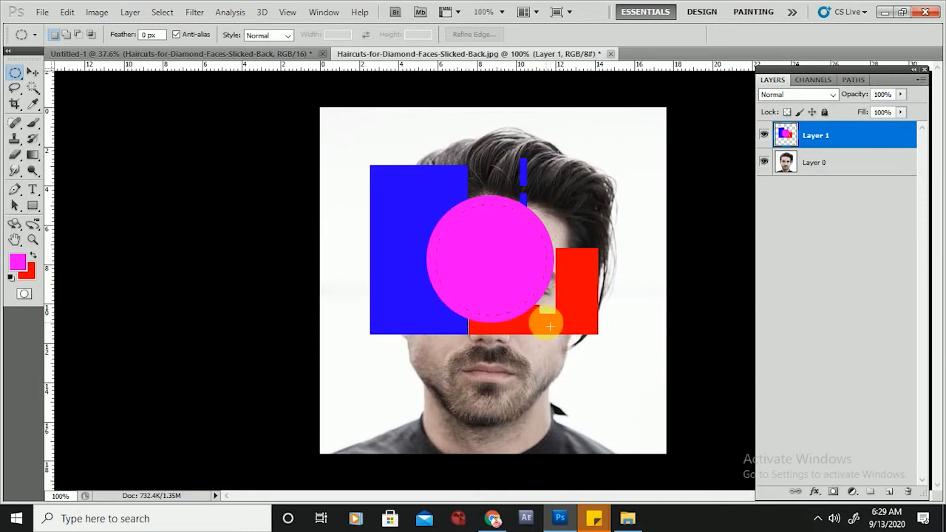
pyautogui.press('Delete')
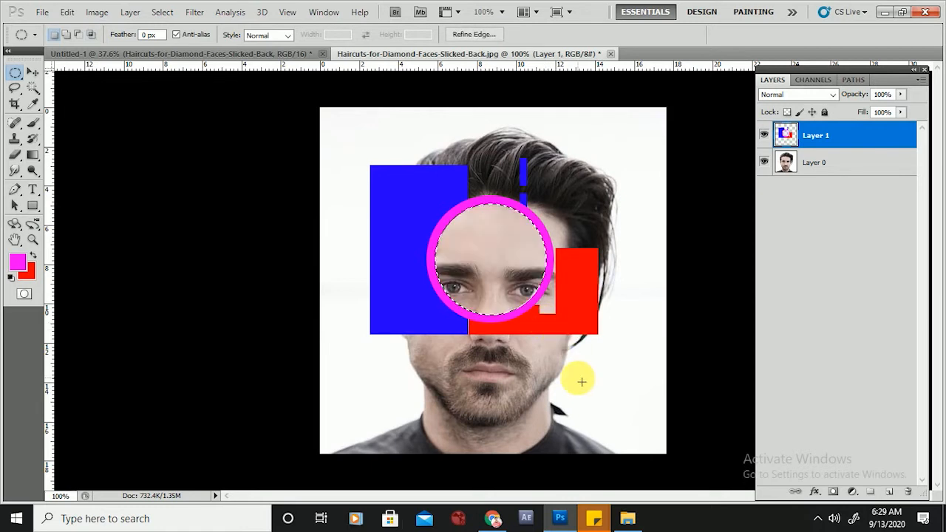
pyautogui.hotkey('ctrl', 'd')
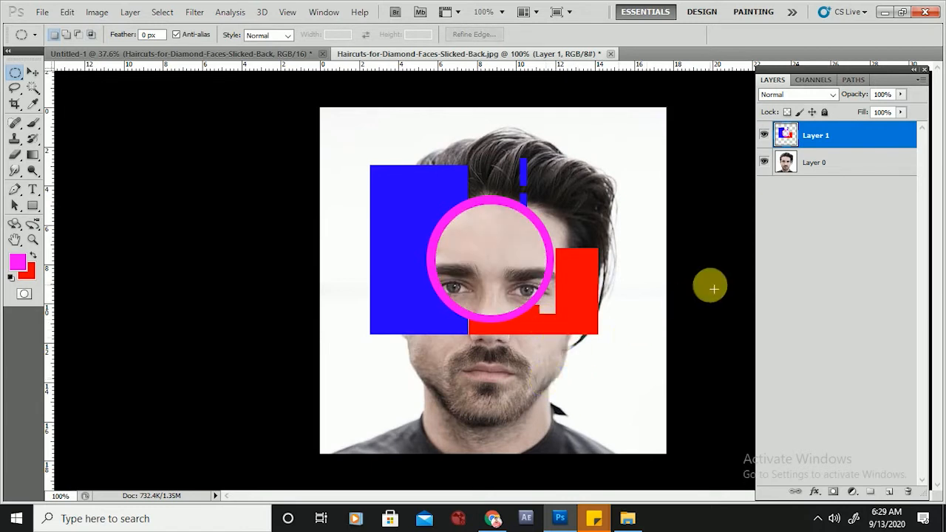
pyautogui.hotkey('ctrl', '-')
pyautogui.hotkey('ctrl', '+')
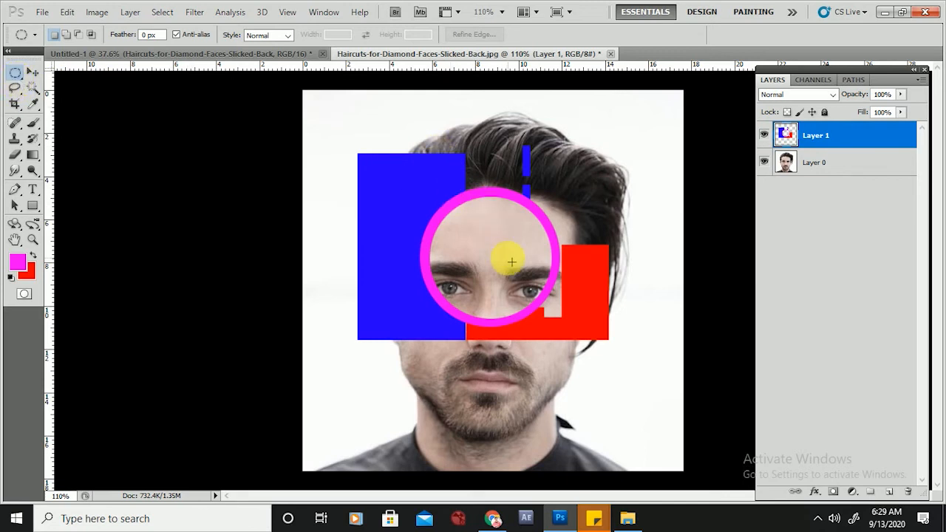
pyautogui.click(30, 72)
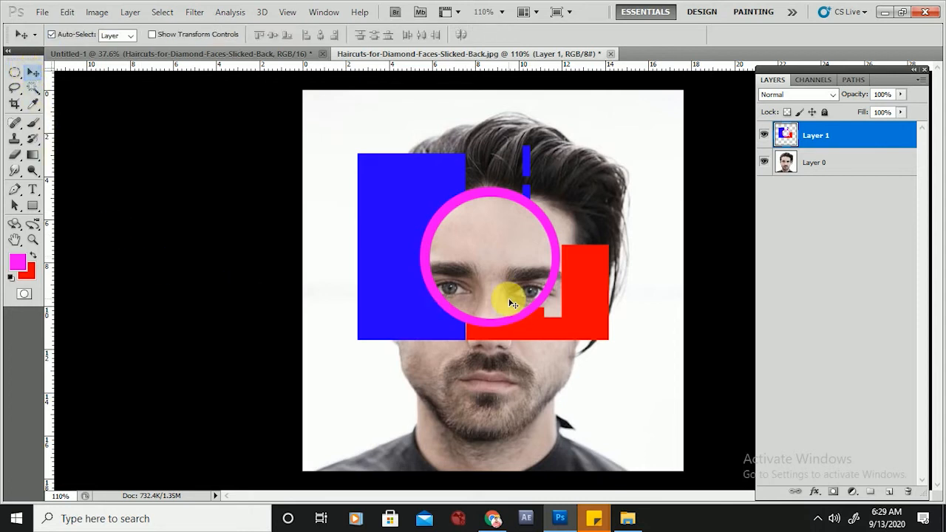
pyautogui.click(11, 72)
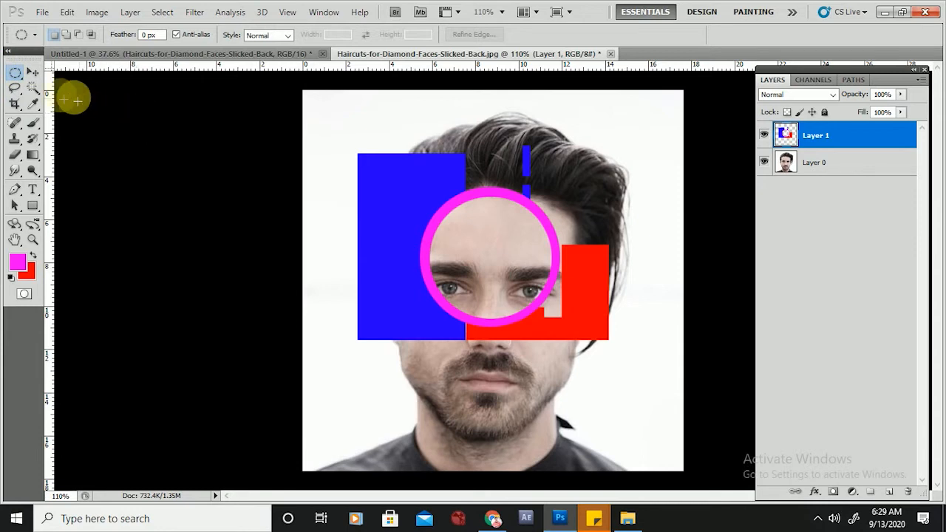
# Step: Switch back to the Rectangular Marquee tool and draw trial selections over the blue block's upper part, deselecting each one
pyautogui.rightClick(13, 81)
pyautogui.click(74, 70)
pyautogui.moveTo(380, 139); pyautogui.dragTo(458, 247)
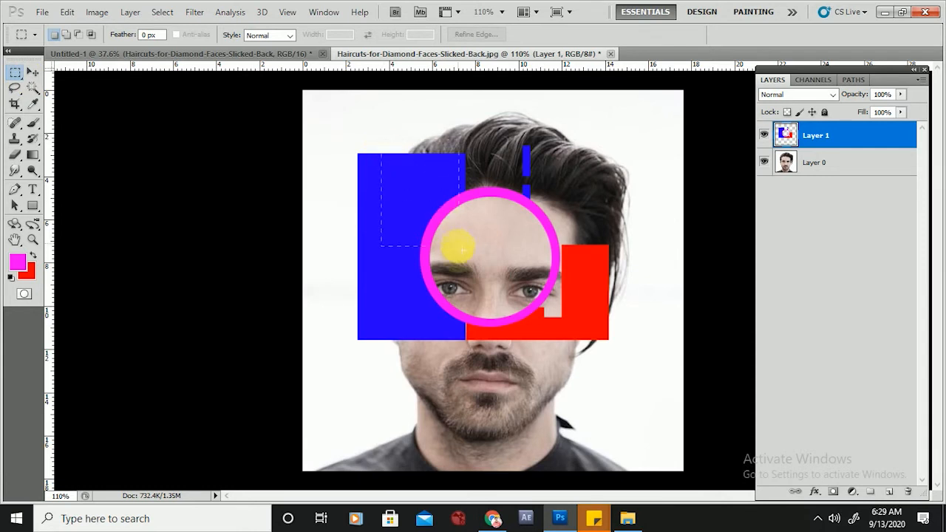
pyautogui.scroll(1, 359, 124)
pyautogui.scroll(5, 377, 141)
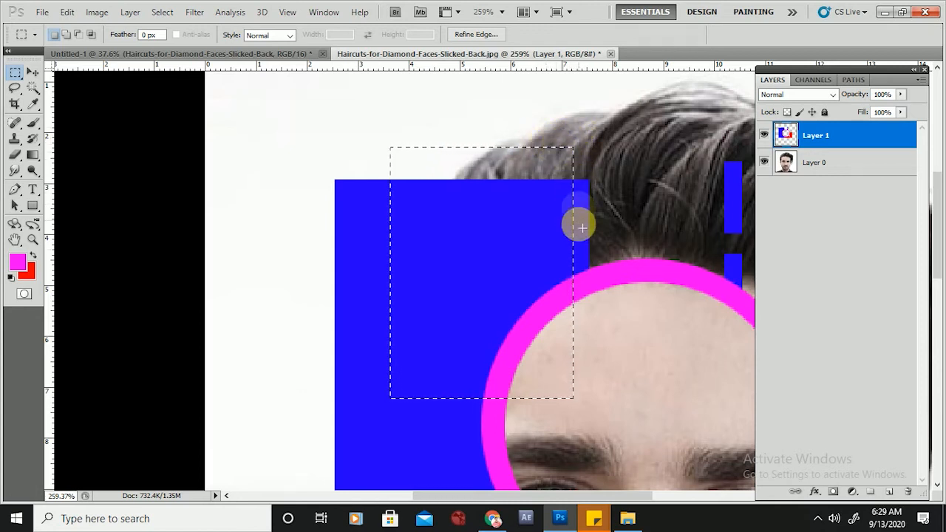
pyautogui.click(307, 206)
pyautogui.moveTo(377, 162); pyautogui.dragTo(523, 391)
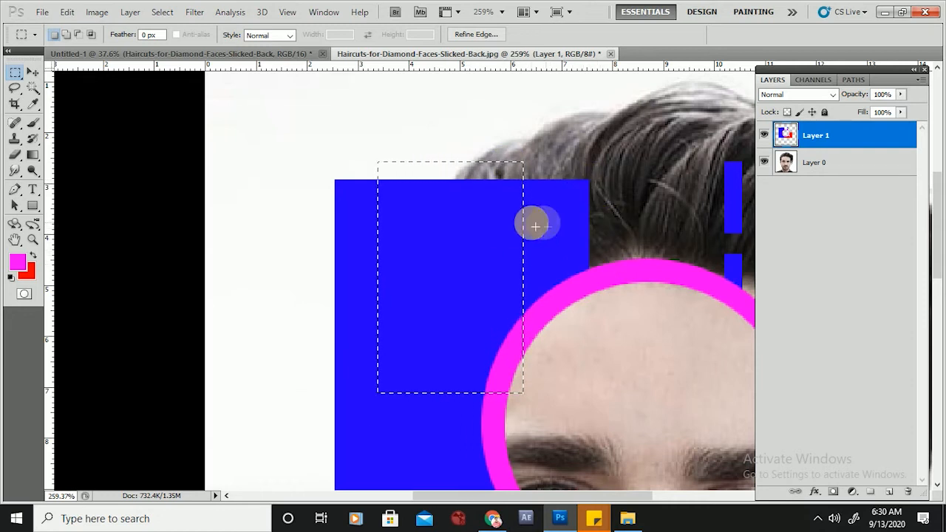
pyautogui.click(503, 143)
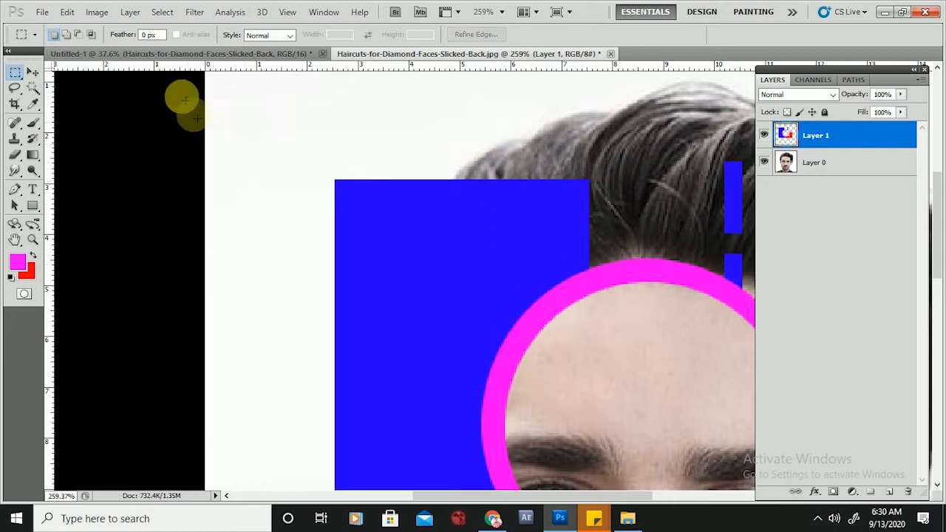
# Step: Set the marquee feather to 12 px, fill a soft-edged selection over the blue block's upper-left corner with magenta, and deselect
pyautogui.click(148, 35)
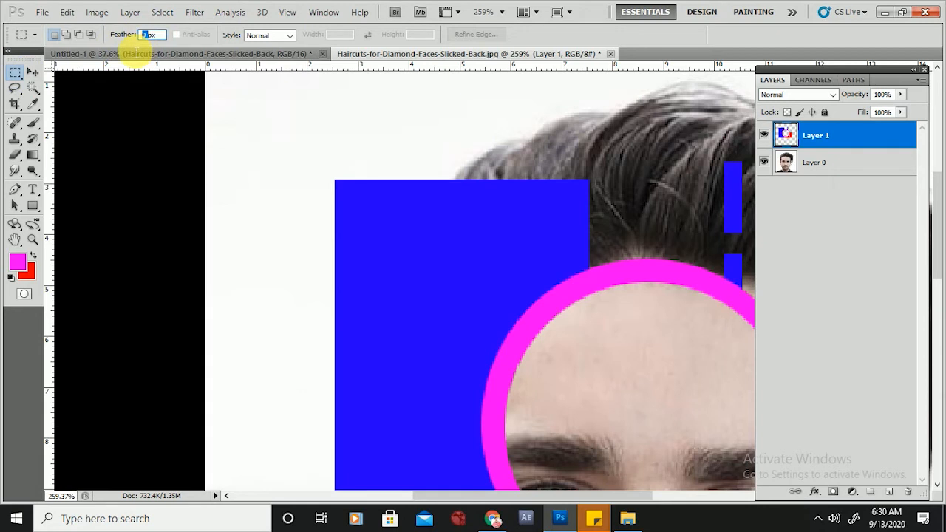
pyautogui.write('12')
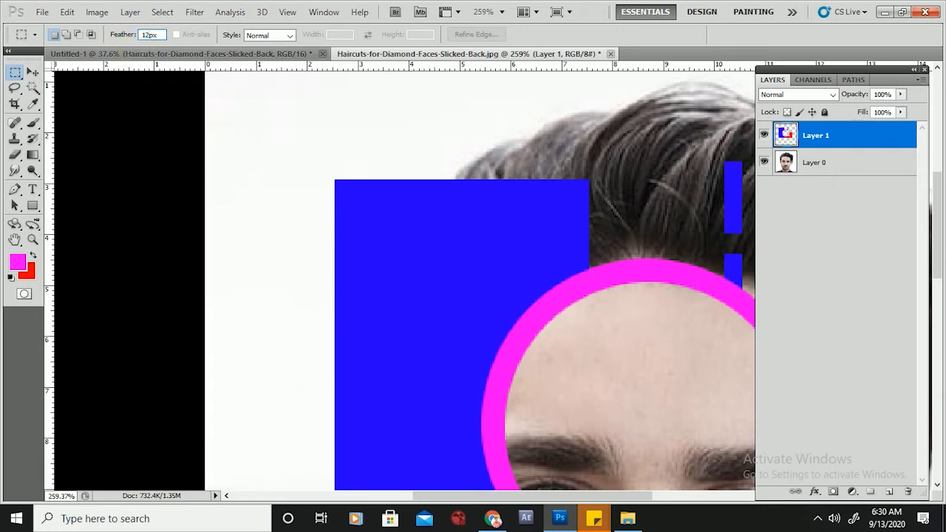
pyautogui.moveTo(334, 108); pyautogui.dragTo(475, 302)
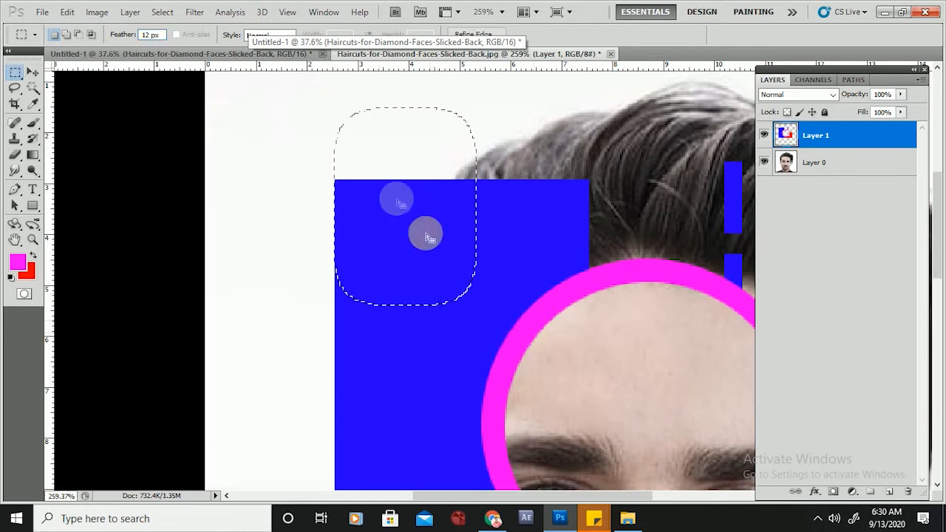
pyautogui.moveTo(321, 104); pyautogui.dragTo(444, 309)
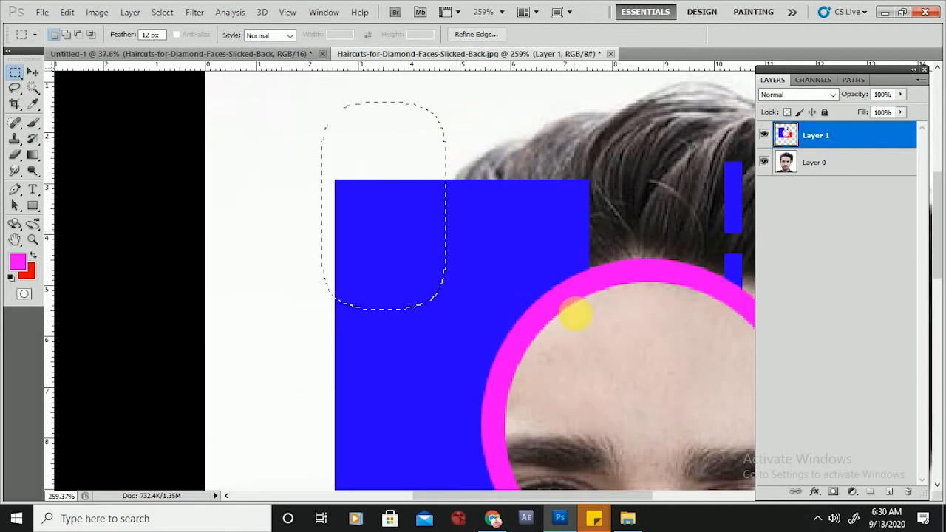
pyautogui.hotkey('alt', 'BackSpace')
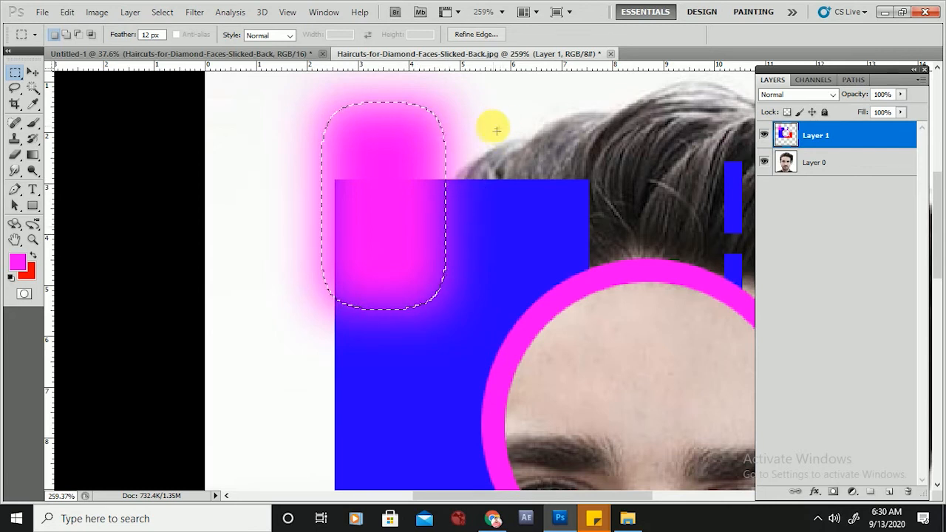
pyautogui.moveTo(486, 117); pyautogui.dragTo(566, 310)
pyautogui.click(592, 180)
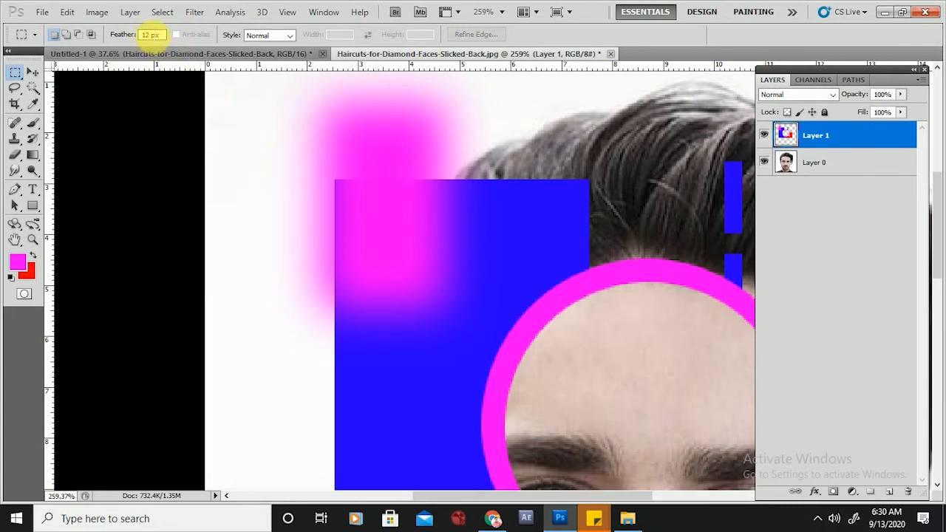
# Step: Reset the feather to 0 px, fill a tall hard-edged rectangle on the blue block beside the soft patch with magenta, and deselect
pyautogui.write('0')
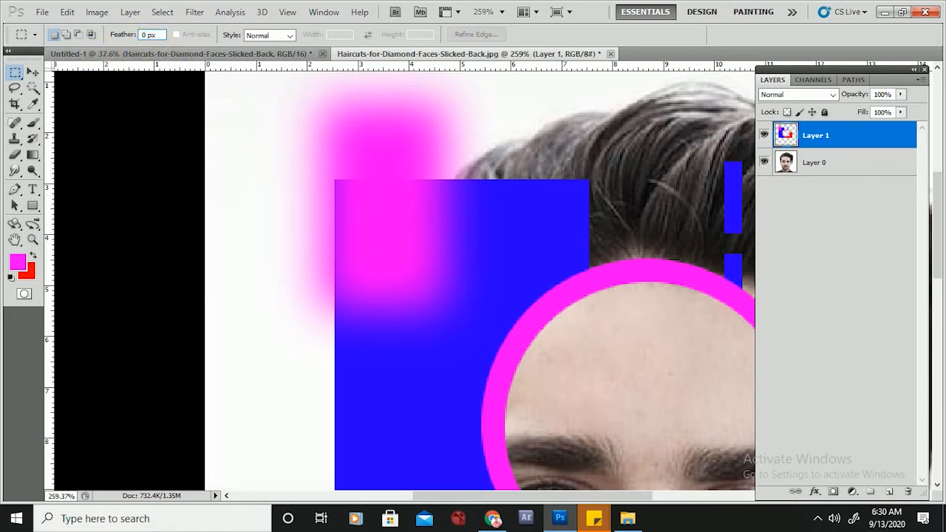
pyautogui.moveTo(451, 198); pyautogui.dragTo(550, 378)
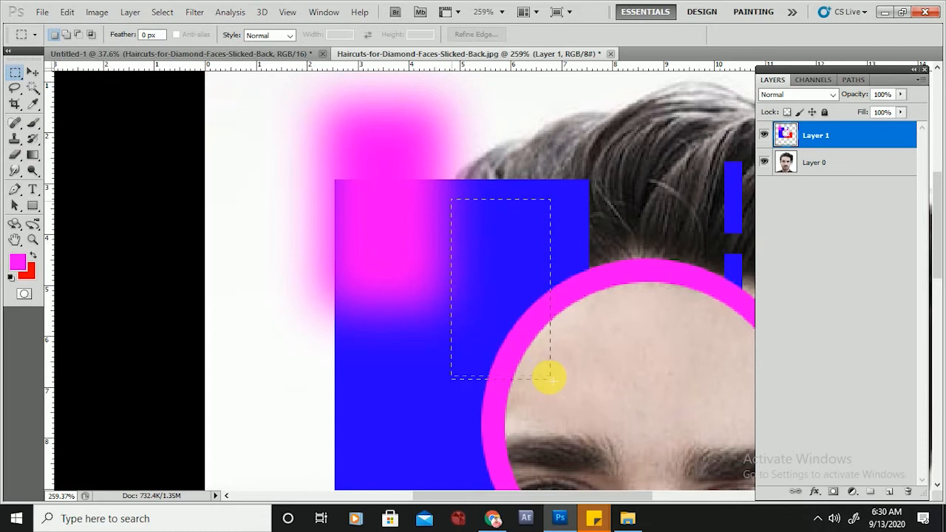
pyautogui.hotkey('alt', 'BackSpace')
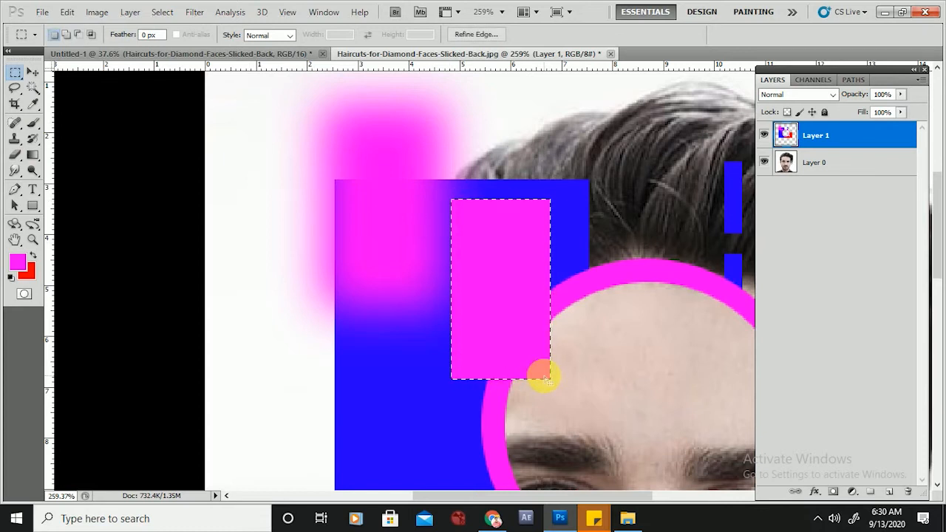
pyautogui.click(544, 376)
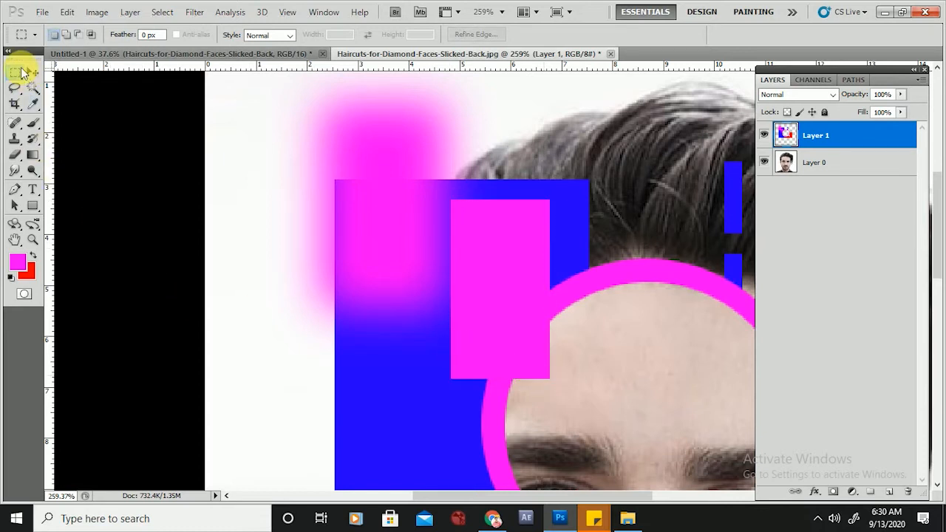
# Step: Switch to the Move tool and shift the coloured shapes on Layer 1 slightly down over the portrait
pyautogui.click(33, 74)
pyautogui.click(16, 73)
pyautogui.click(52, 85)
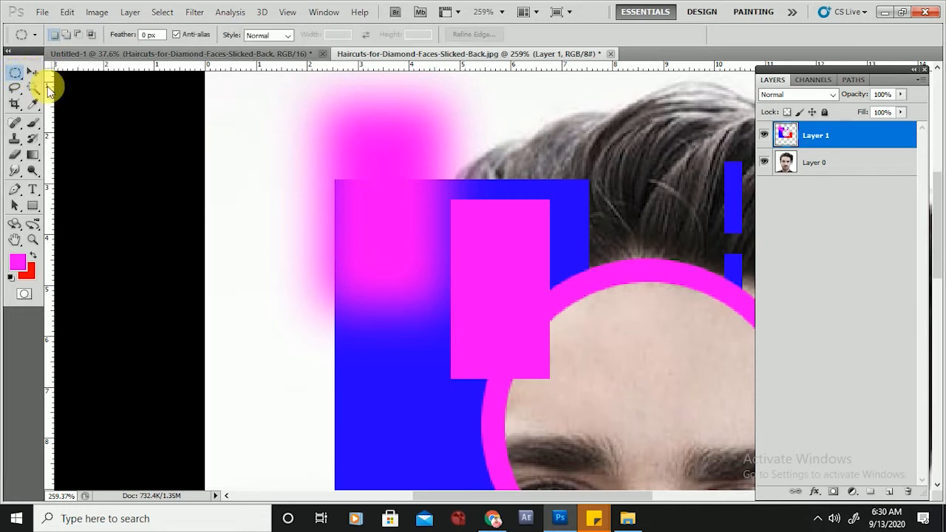
pyautogui.click(33, 74)
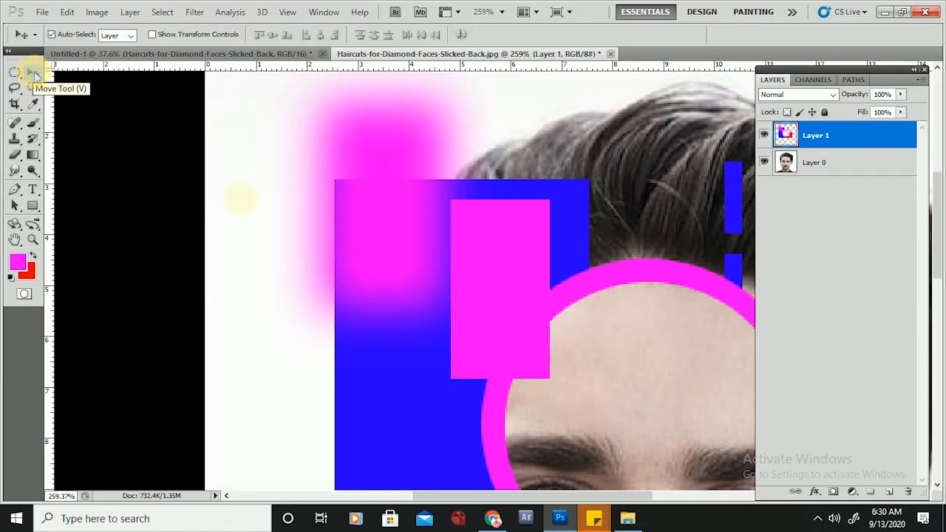
pyautogui.scroll(-3, 293, 257)
pyautogui.scroll(-2, 293, 257)
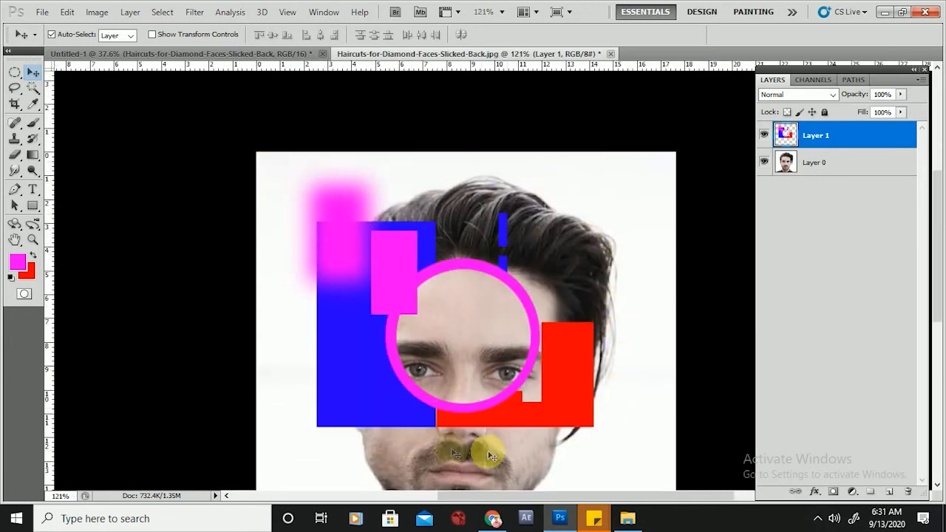
pyautogui.scroll(-2, 376, 80)
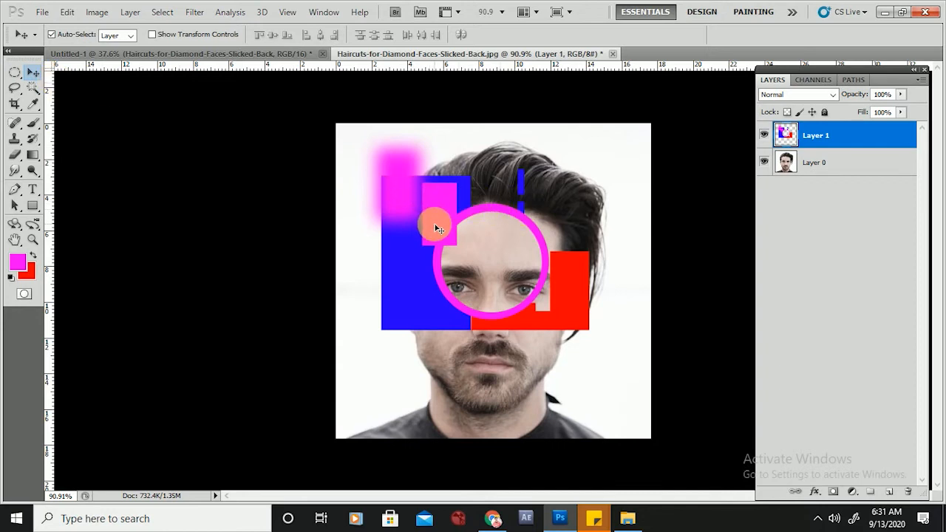
pyautogui.moveTo(439, 229); pyautogui.dragTo(420, 334)
# Step: Try repositioning the portrait on Layer 0, and undo the move
pyautogui.click(846, 166)
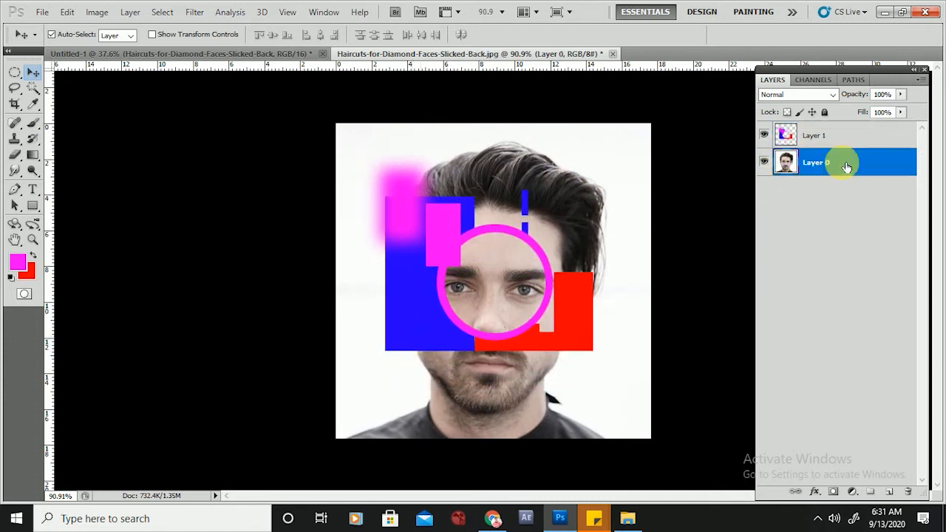
pyautogui.moveTo(608, 264); pyautogui.dragTo(593, 168)
pyautogui.moveTo(598, 228); pyautogui.dragTo(645, 291)
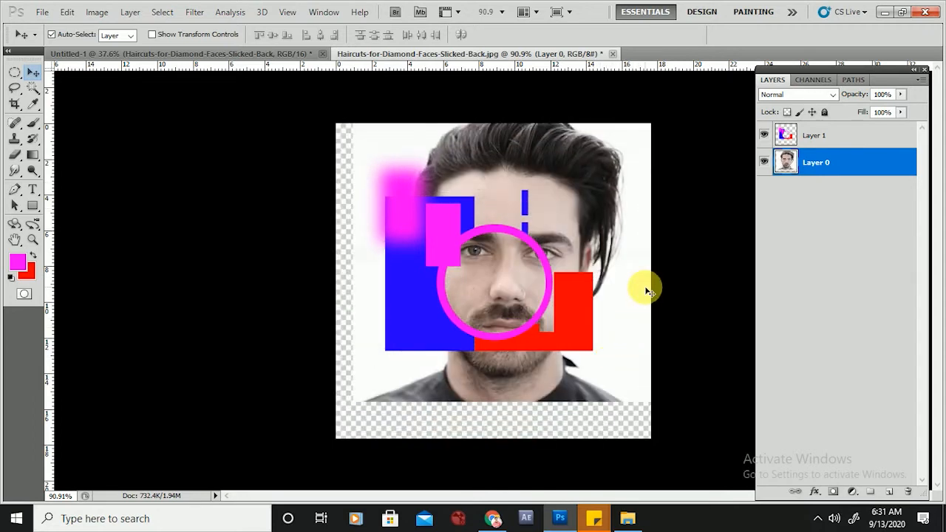
pyautogui.hotkey('ctrl', 'z')
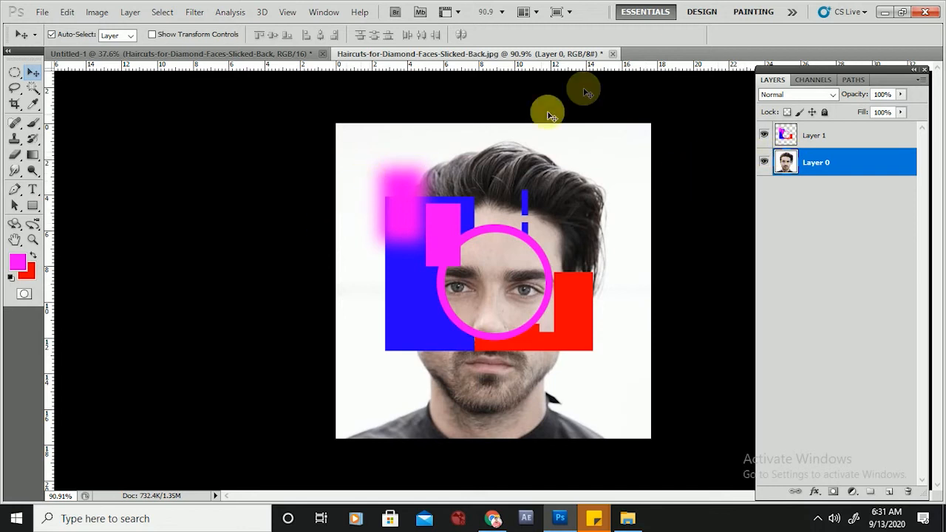
# Step: Select Layer 1 on the canvas, set Auto-Select to Group, and move the coloured shapes to the right across the face
pyautogui.click(405, 272)
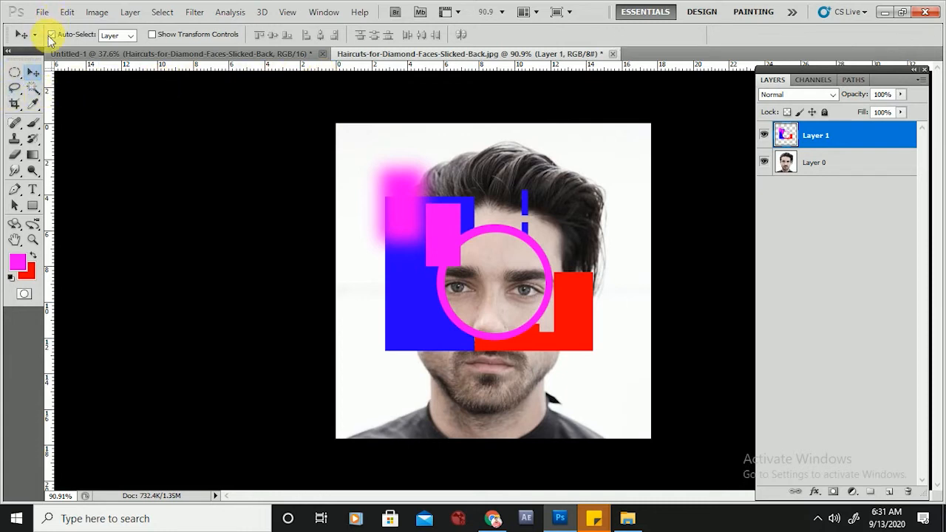
pyautogui.hotkey('ctrl', '+')
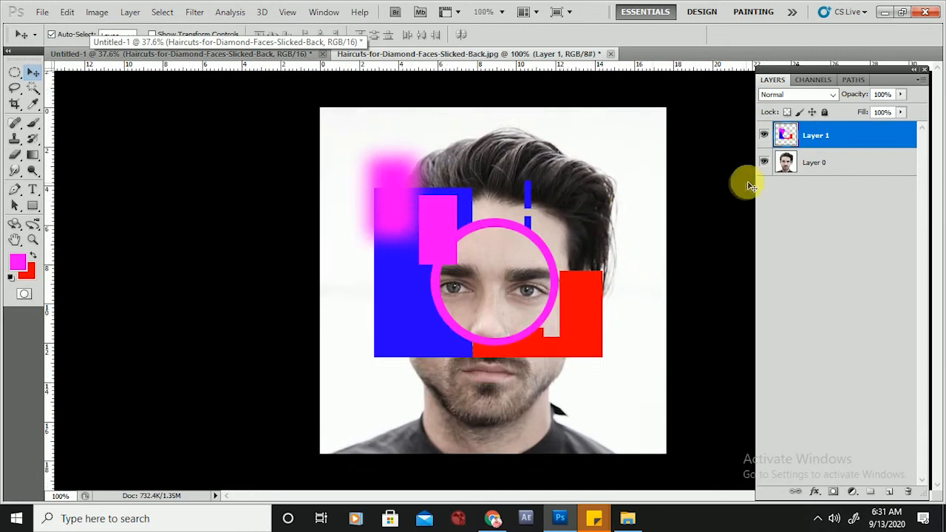
pyautogui.hotkey('ctrl', '+')
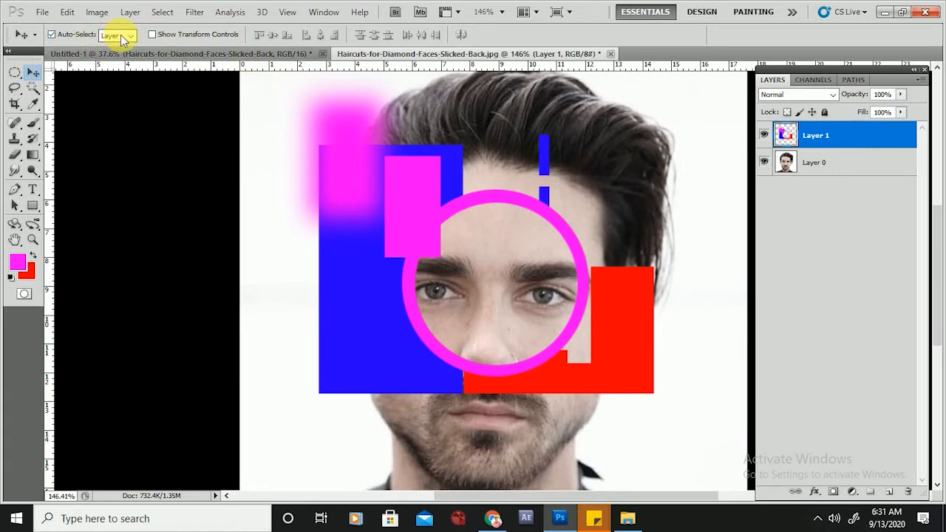
pyautogui.click(128, 39)
pyautogui.click(118, 49)
pyautogui.moveTo(397, 184); pyautogui.dragTo(454, 217)
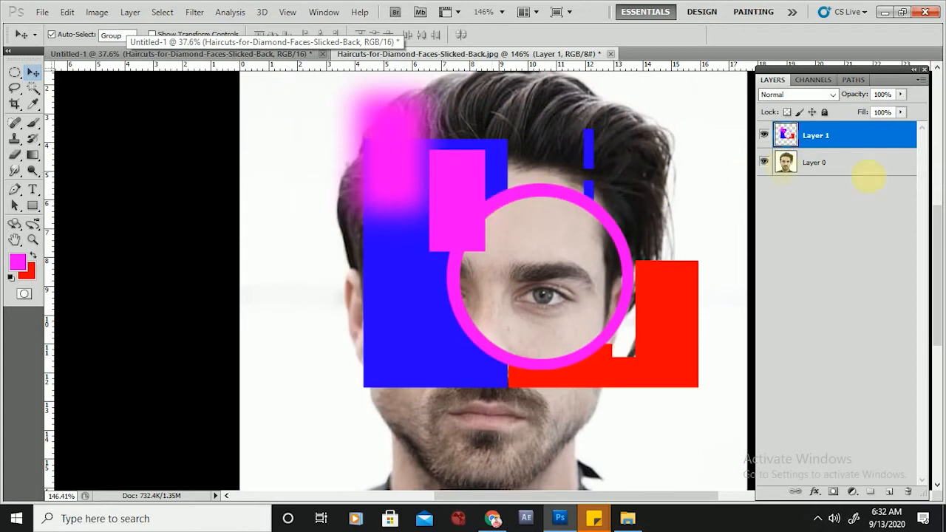
# Step: Try to group Layer 1 and Layer 0 by creating a new group with both selected, and undo it
pyautogui.keyDown('shift'); pyautogui.click(827, 172); pyautogui.keyUp('shift')
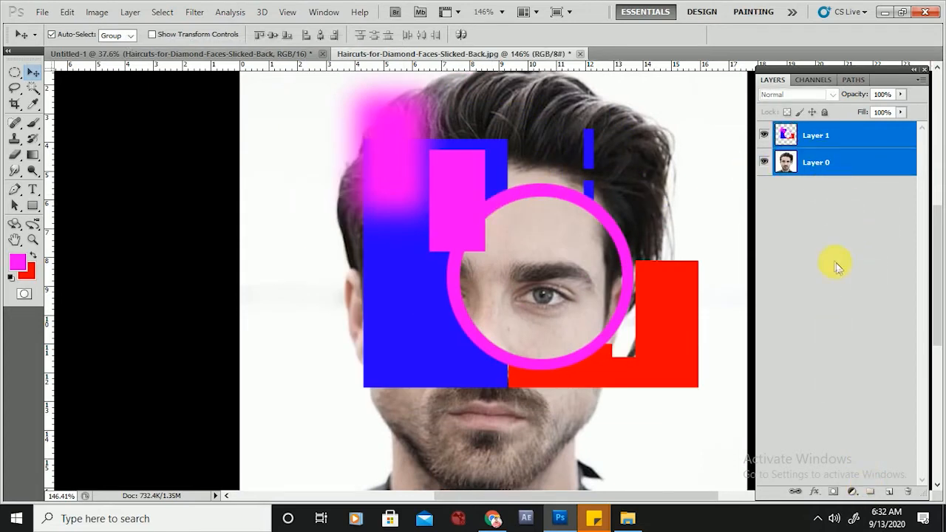
pyautogui.click(876, 491)
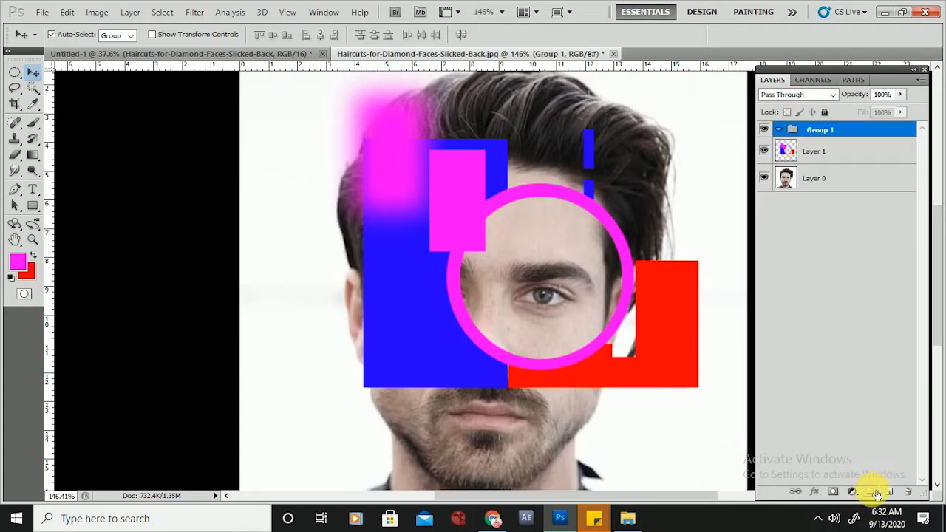
pyautogui.hotkey('ctrl', 'z')
pyautogui.click(832, 262)
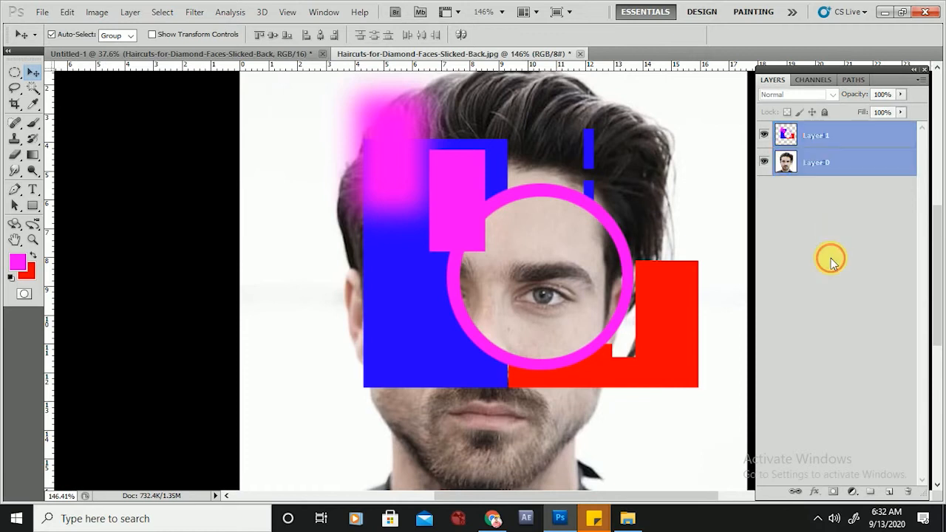
# Step: Create a new layer group, put Layer 1 and Layer 0 inside it, and collapse the group
pyautogui.click(840, 143)
pyautogui.keyDown('shift'); pyautogui.click(838, 164); pyautogui.keyUp('shift')
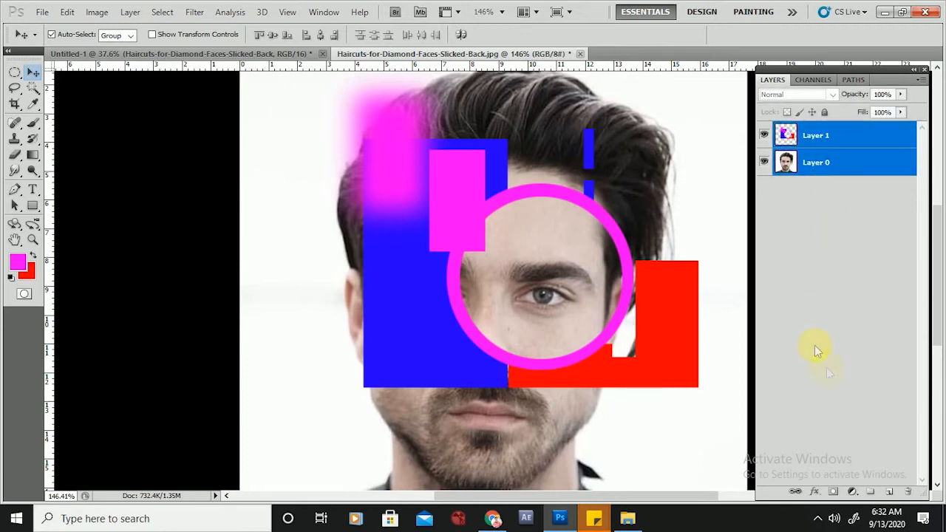
pyautogui.click(866, 489)
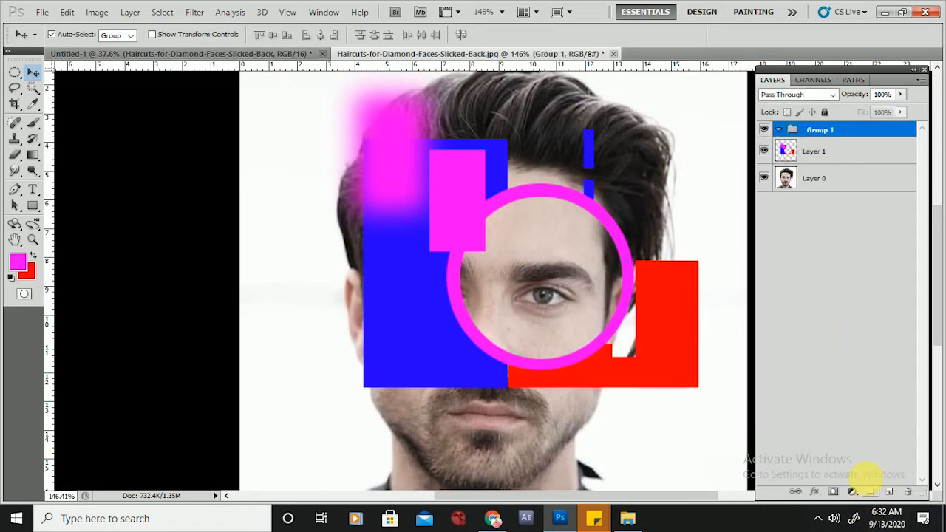
pyautogui.moveTo(831, 159); pyautogui.dragTo(834, 135)
pyautogui.moveTo(825, 181); pyautogui.dragTo(825, 133)
pyautogui.click(787, 133)
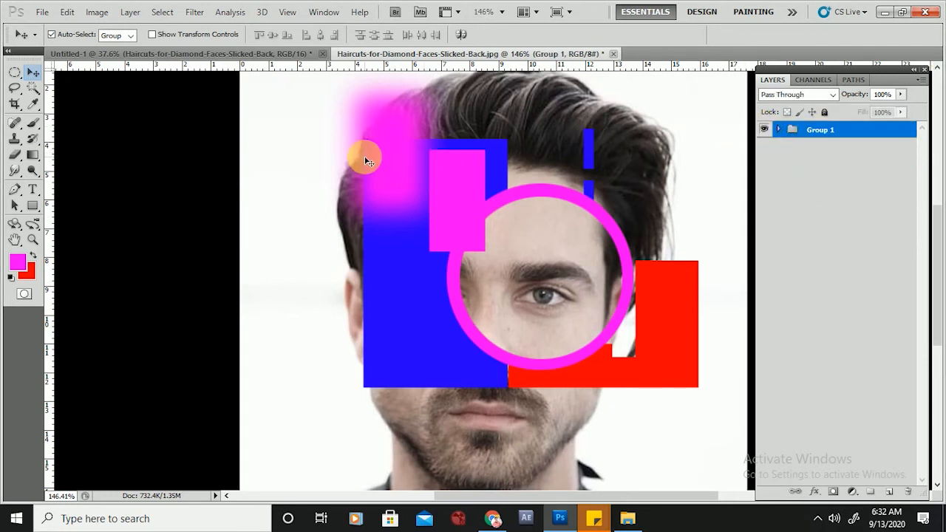
# Step: Move the whole group around the canvas so the shapes and portrait shift together to the right
pyautogui.moveTo(443, 218); pyautogui.dragTo(414, 272)
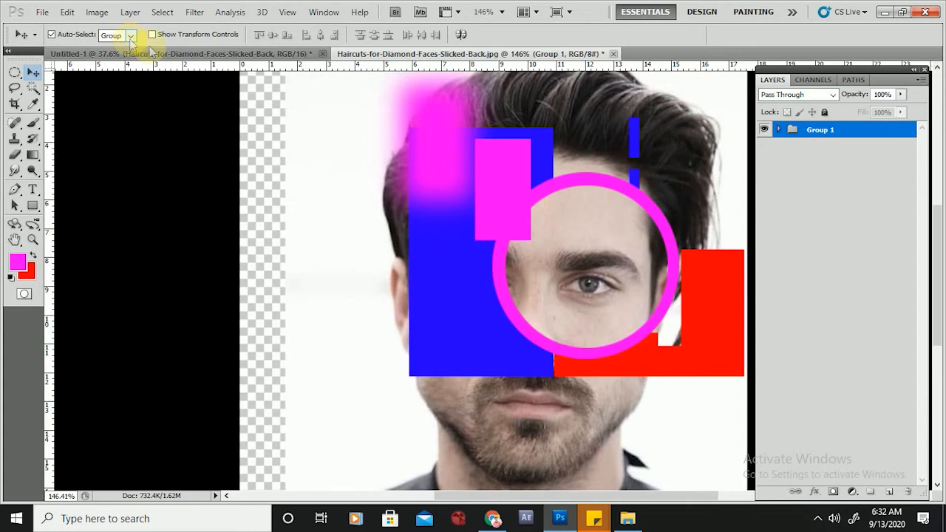
pyautogui.moveTo(513, 205); pyautogui.dragTo(436, 265)
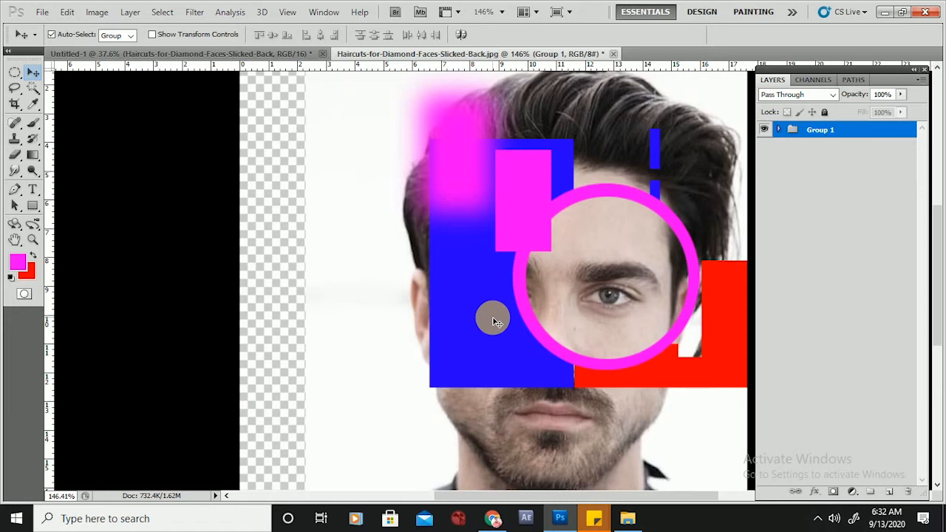
pyautogui.moveTo(477, 302); pyautogui.dragTo(532, 224)
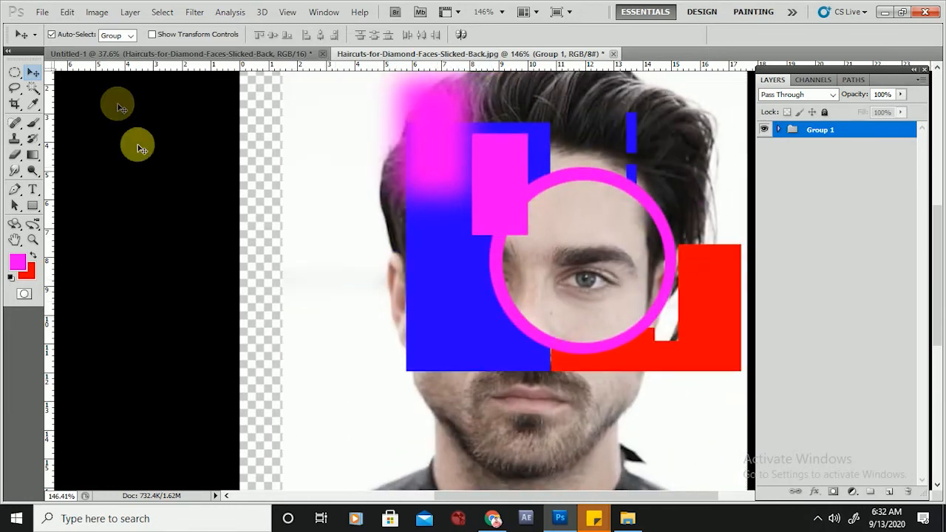
# Step: Set Auto-Select to Layer, move the portrait left on its own, and reposition the Layer 1 shapes separately over the face
pyautogui.click(116, 34)
pyautogui.click(111, 46)
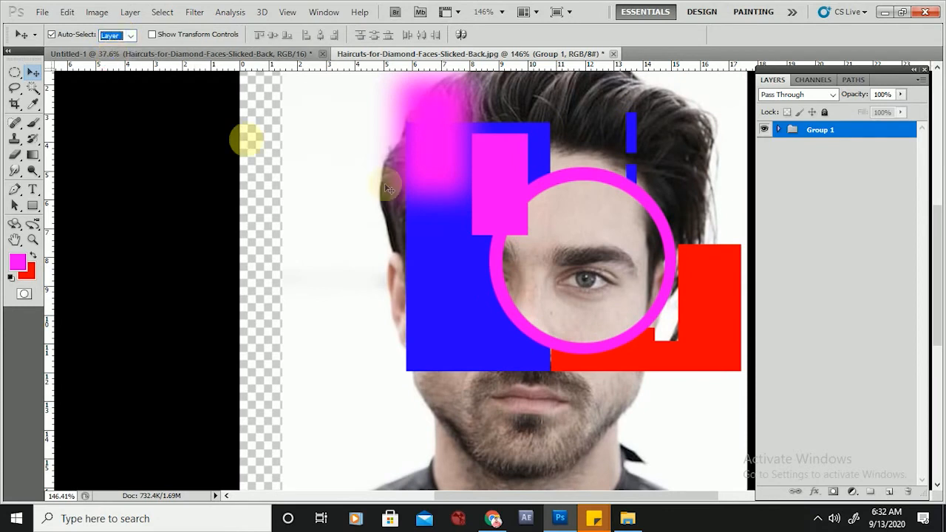
pyautogui.click(470, 226)
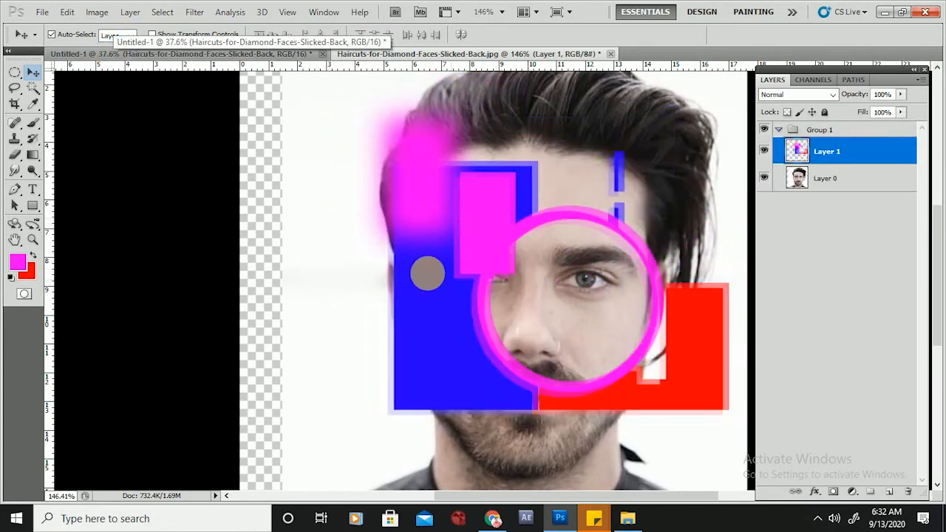
pyautogui.moveTo(427, 273); pyautogui.dragTo(418, 251)
pyautogui.moveTo(359, 204); pyautogui.dragTo(289, 224)
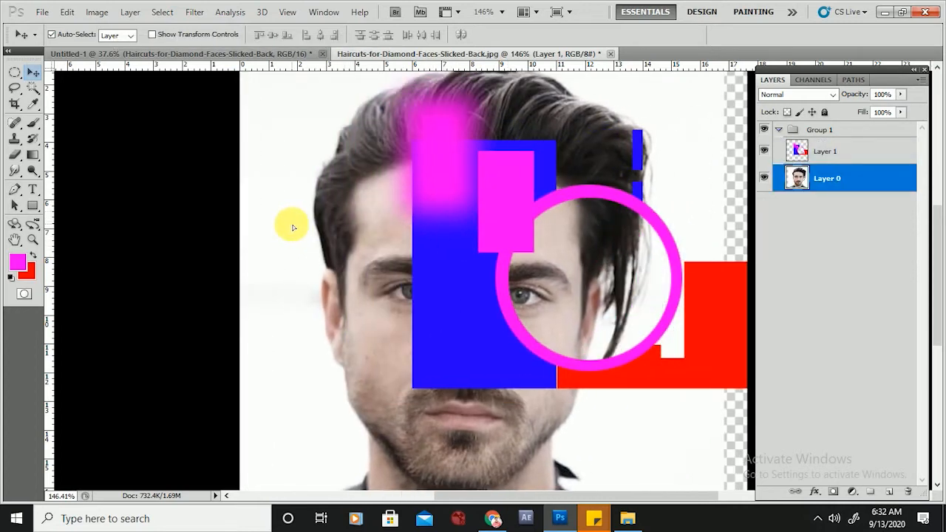
pyautogui.moveTo(458, 244); pyautogui.dragTo(434, 277)
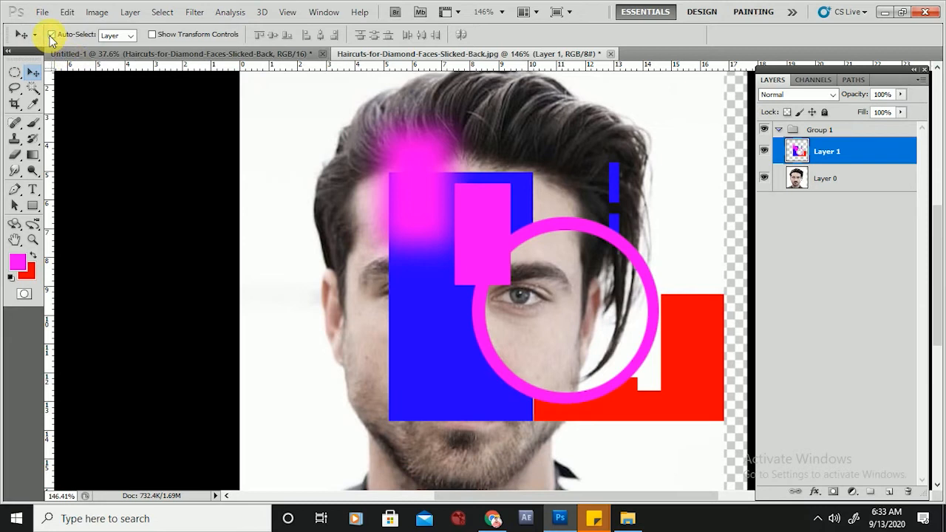
pyautogui.click(51, 34)
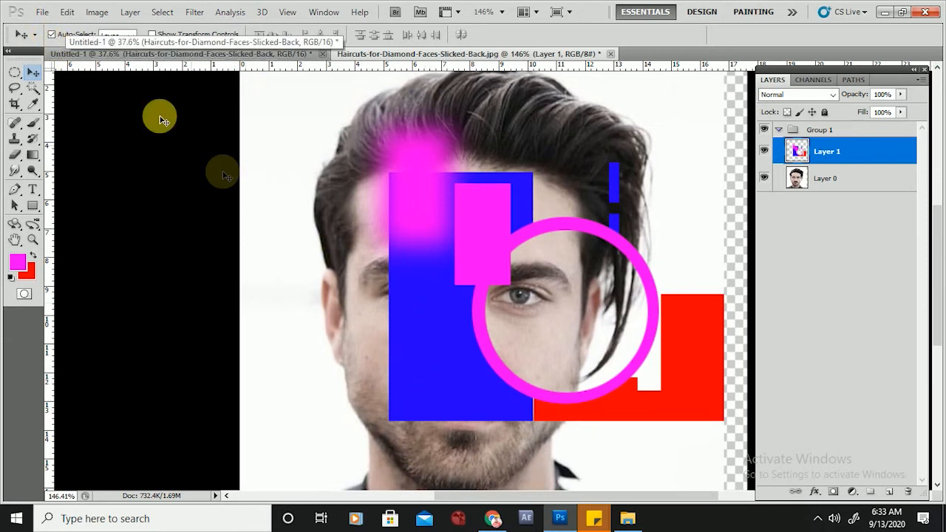
# Step: Turn off Auto-Select, move the Layer 1 shapes to the portrait's upper right, and select Layer 0 to shift the portrait right
pyautogui.click(51, 34)
pyautogui.moveTo(467, 250); pyautogui.dragTo(386, 249)
pyautogui.scroll(-3, 320, 305)
pyautogui.moveTo(355, 281); pyautogui.dragTo(463, 264)
pyautogui.hotkey('ctrl', 'z')
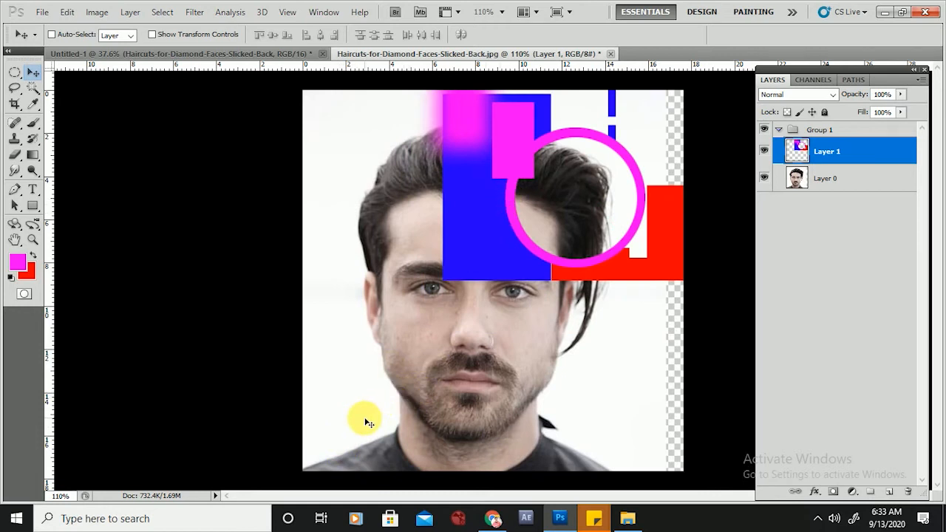
pyautogui.moveTo(364, 427); pyautogui.dragTo(520, 290)
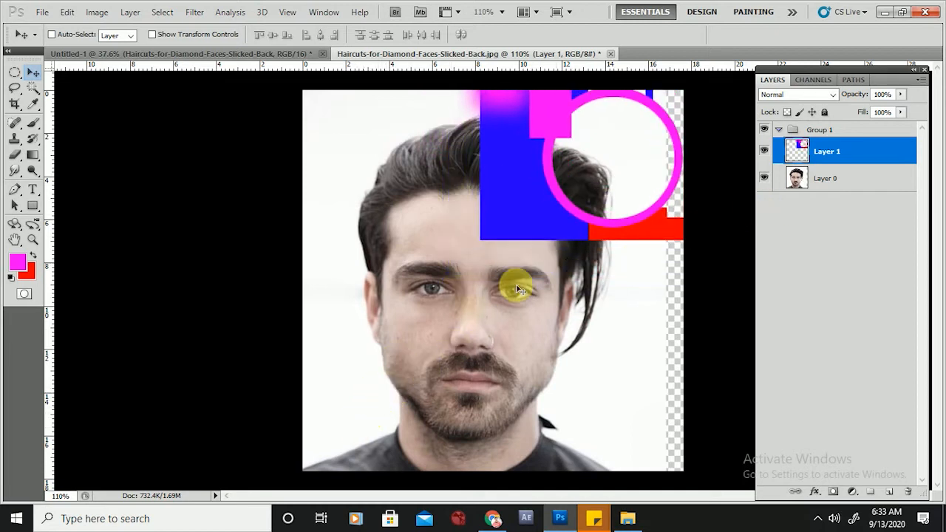
pyautogui.click(860, 186)
pyautogui.moveTo(445, 366); pyautogui.dragTo(407, 401)
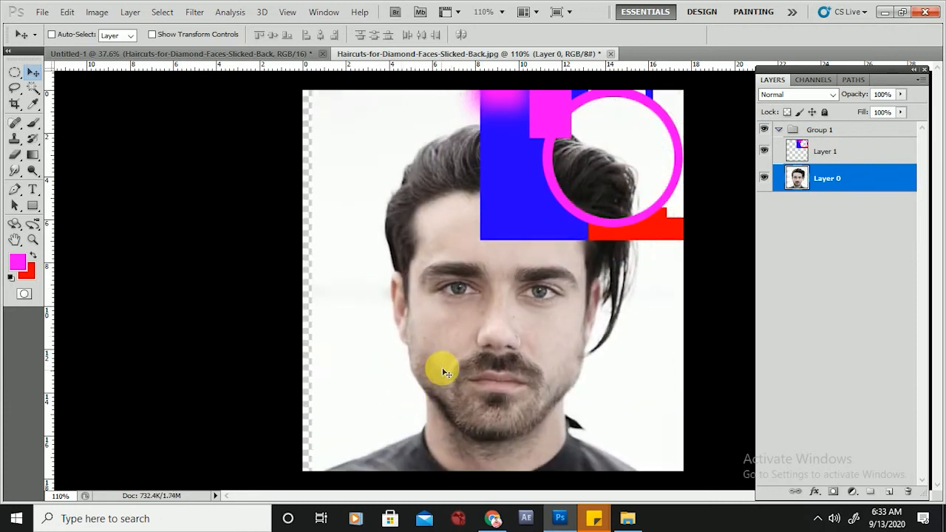
# Step: Turn Auto-Select back on and move both the portrait and the Layer 1 shapes, leaving the shapes over the forehead
pyautogui.click(852, 149)
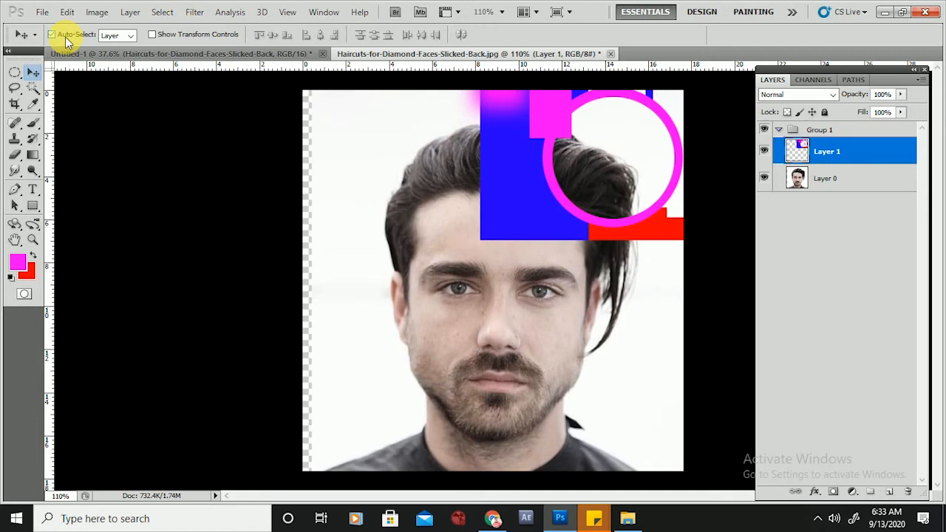
pyautogui.moveTo(454, 296)
pyautogui.mouseDown()
pyautogui.moveTo(453, 232)
pyautogui.moveTo(492, 226)
pyautogui.moveTo(514, 246)
pyautogui.moveTo(464, 303)
pyautogui.mouseUp()
pyautogui.moveTo(384, 291); pyautogui.dragTo(353, 375)
pyautogui.moveTo(467, 295); pyautogui.dragTo(493, 268)
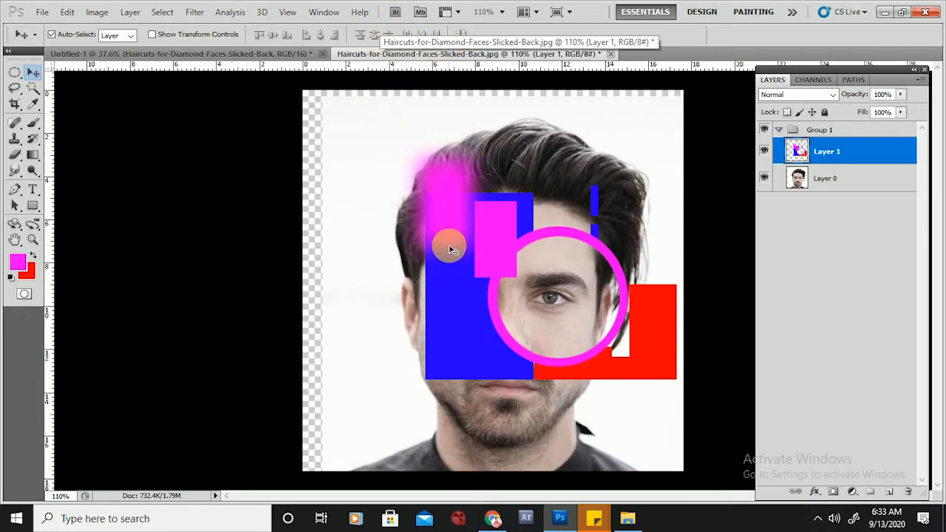
pyautogui.moveTo(452, 250); pyautogui.dragTo(473, 182)
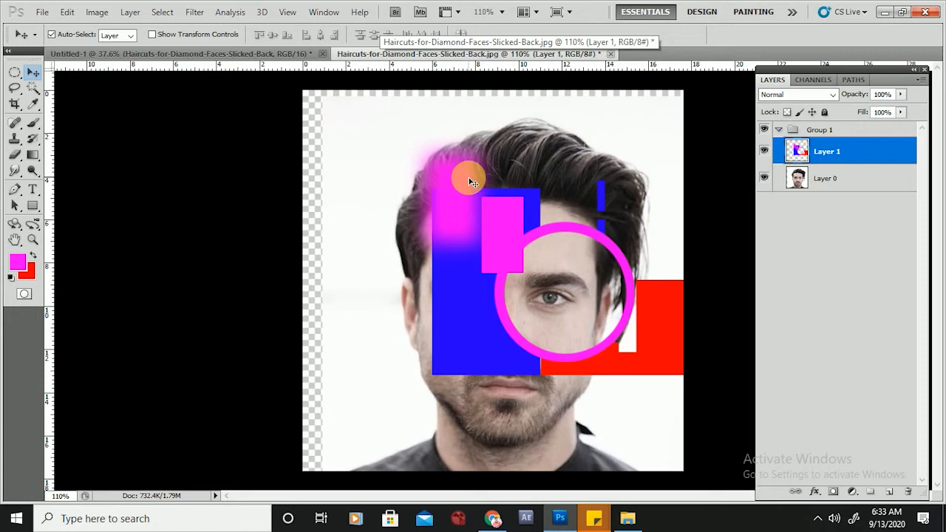
pyautogui.moveTo(468, 247); pyautogui.dragTo(461, 205)
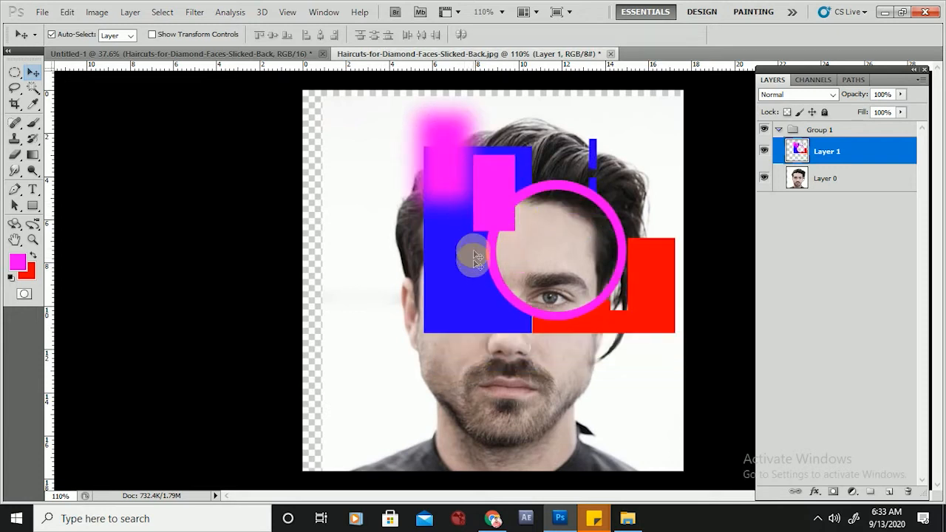
# Step: Alternate the active layer between Layer 0 and Layer 1, using both the canvas and the layer list, ending on Layer 0
pyautogui.click(373, 320)
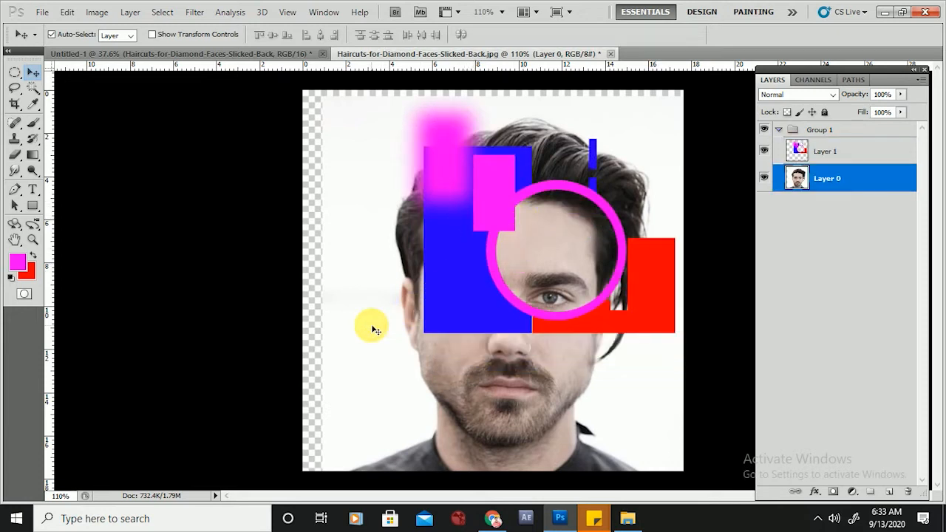
pyautogui.click(461, 227)
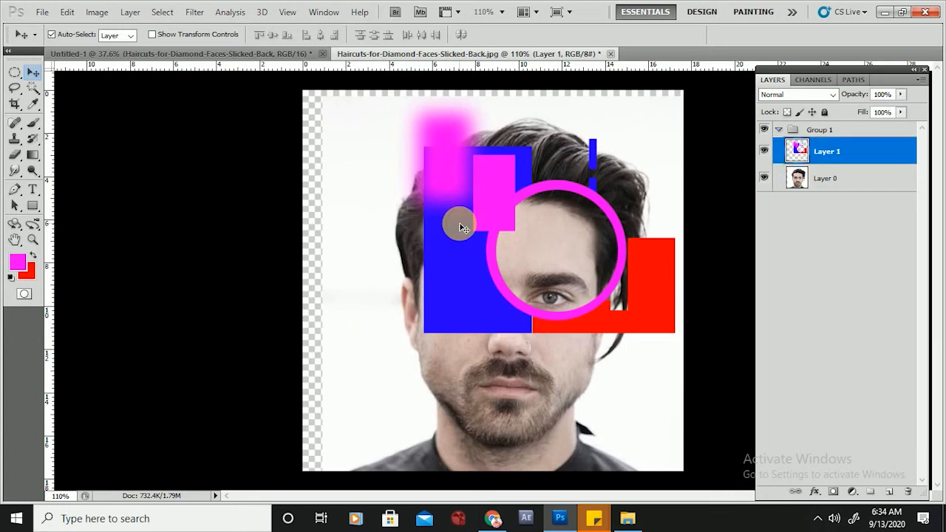
pyautogui.click(847, 181)
pyautogui.click(861, 164)
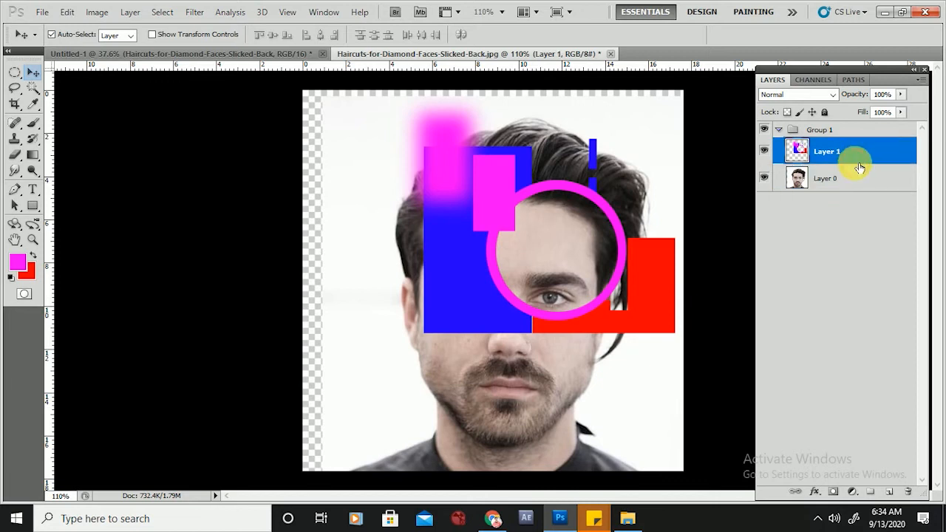
pyautogui.click(850, 184)
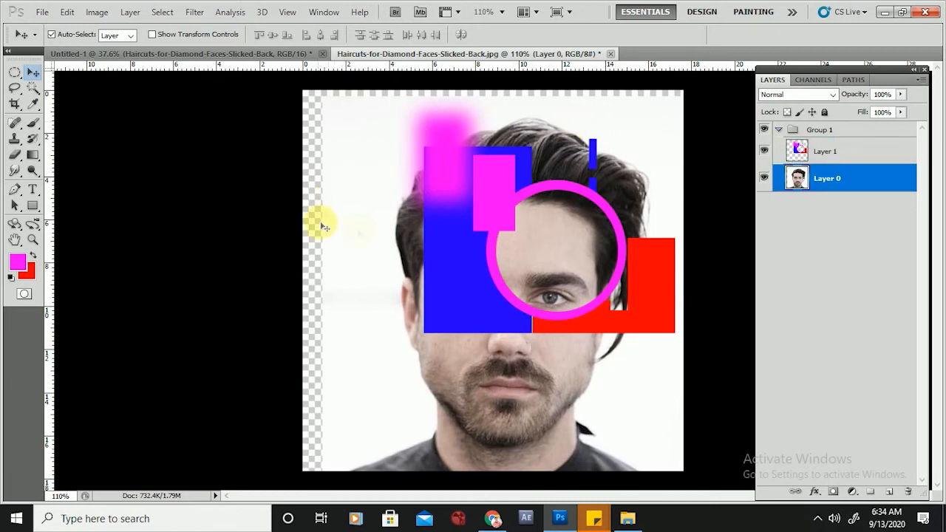
# Step: Show Transform Controls, align the portrait with the canvas edges, and reposition the Layer 1 shapes over the face
pyautogui.click(172, 37)
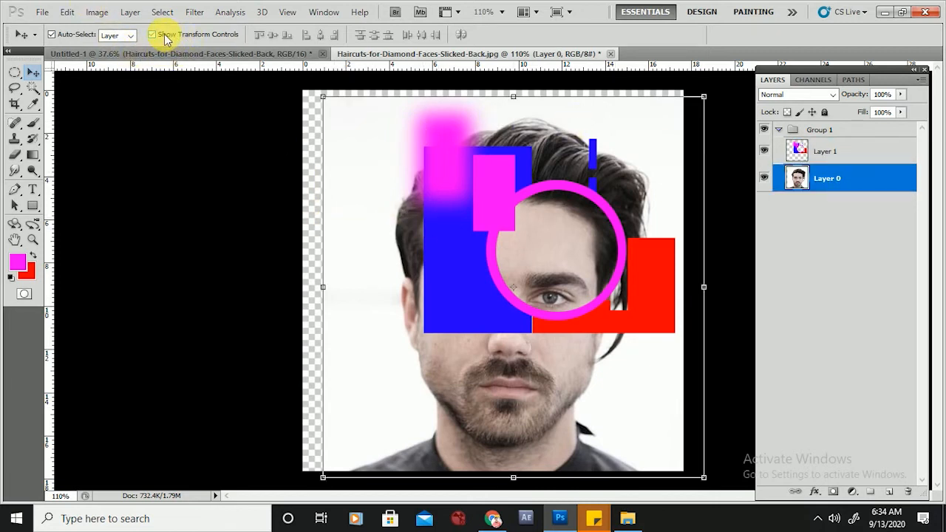
pyautogui.click(376, 215)
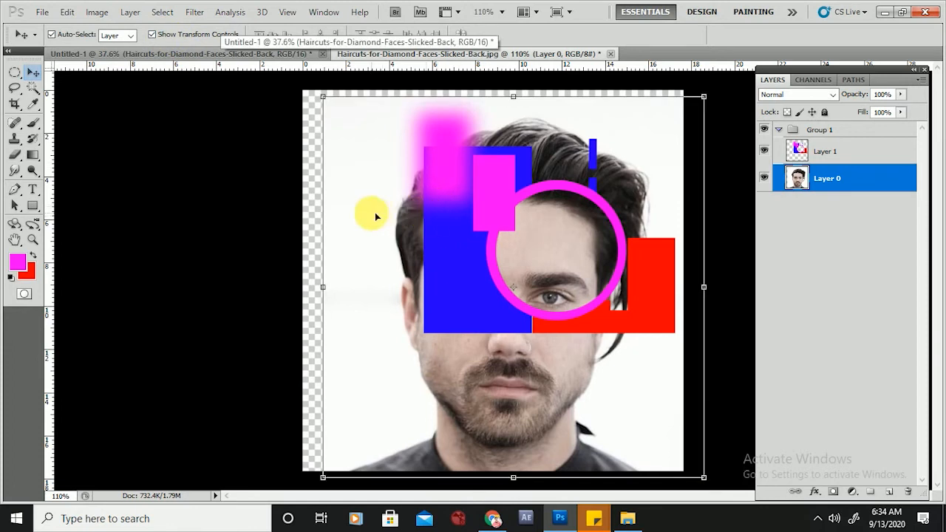
pyautogui.click(452, 214)
pyautogui.moveTo(452, 215); pyautogui.dragTo(440, 278)
pyautogui.click(353, 219)
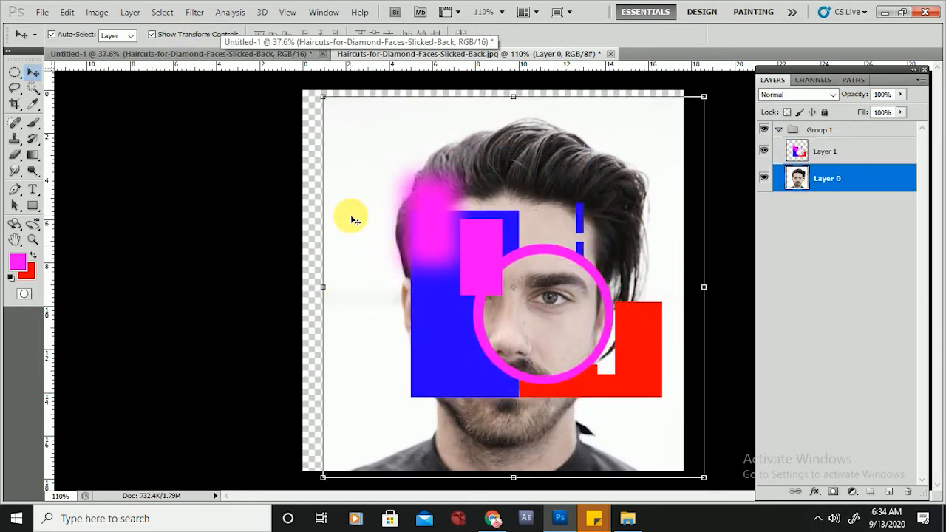
pyautogui.moveTo(452, 133); pyautogui.dragTo(428, 125)
pyautogui.moveTo(452, 217); pyautogui.dragTo(455, 198)
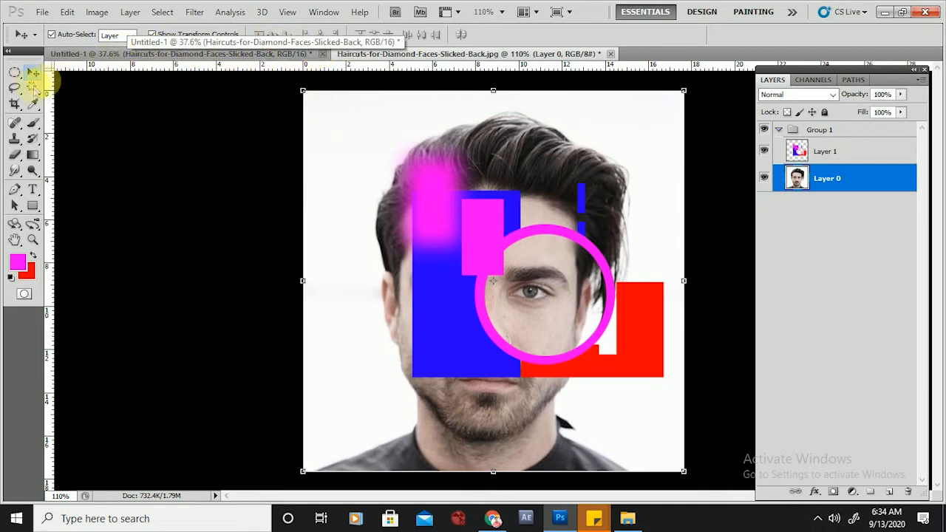
pyautogui.moveTo(474, 231); pyautogui.dragTo(447, 221)
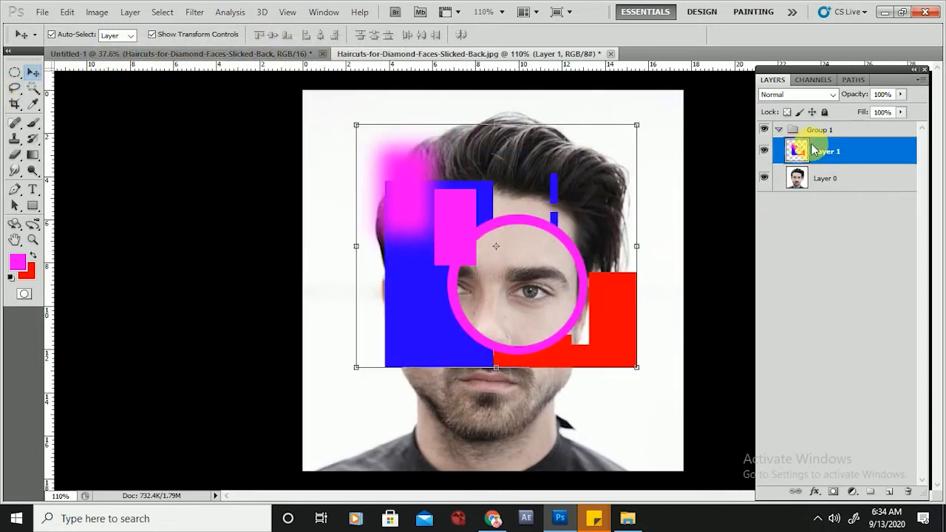
# Step: Delete the Layer 1 shapes and add a new empty layer above the portrait inside the group
pyautogui.click(16, 92)
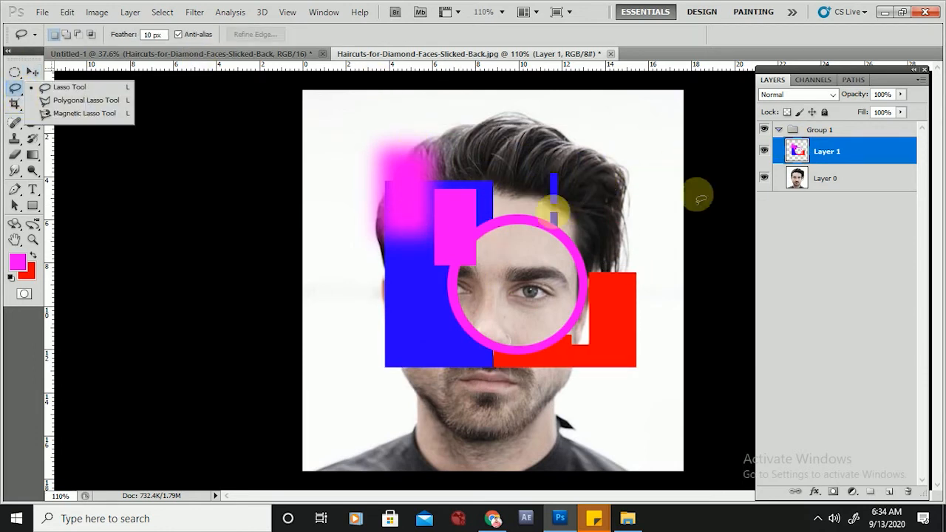
pyautogui.click(860, 159)
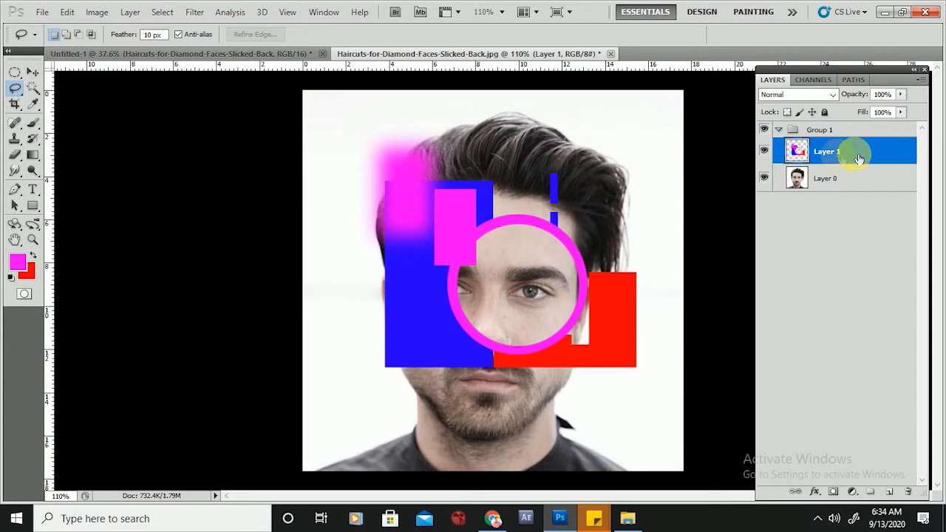
pyautogui.press('Delete')
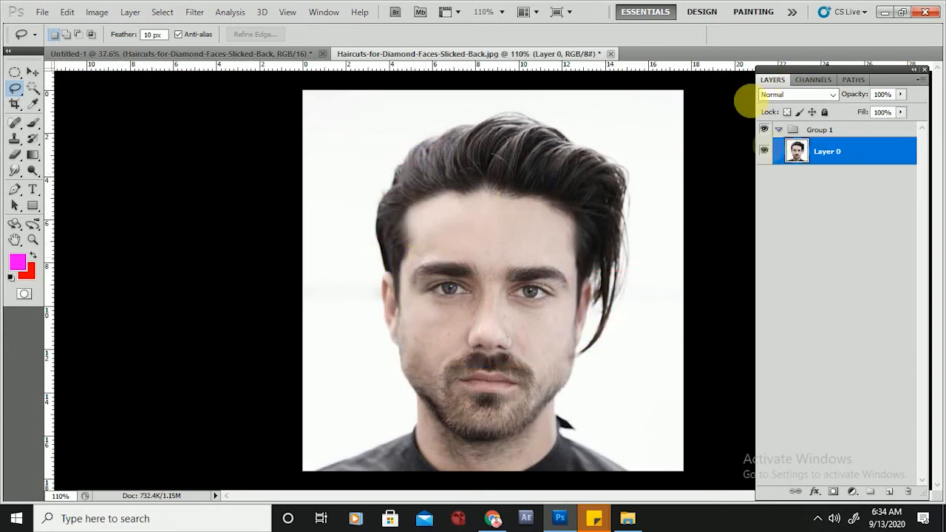
pyautogui.click(891, 493)
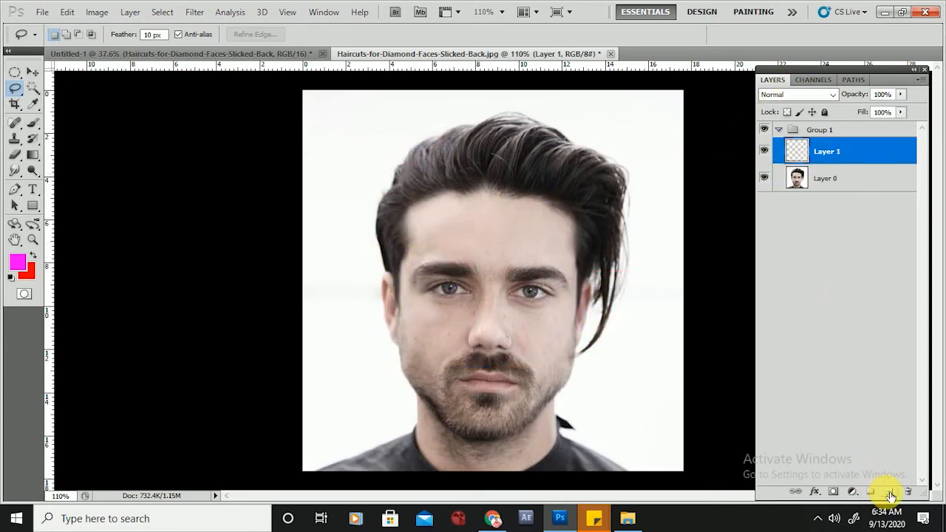
# Step: Draw trial freehand selections over the hair and forehead with the Lasso Tool, and deselect them
pyautogui.click(27, 94)
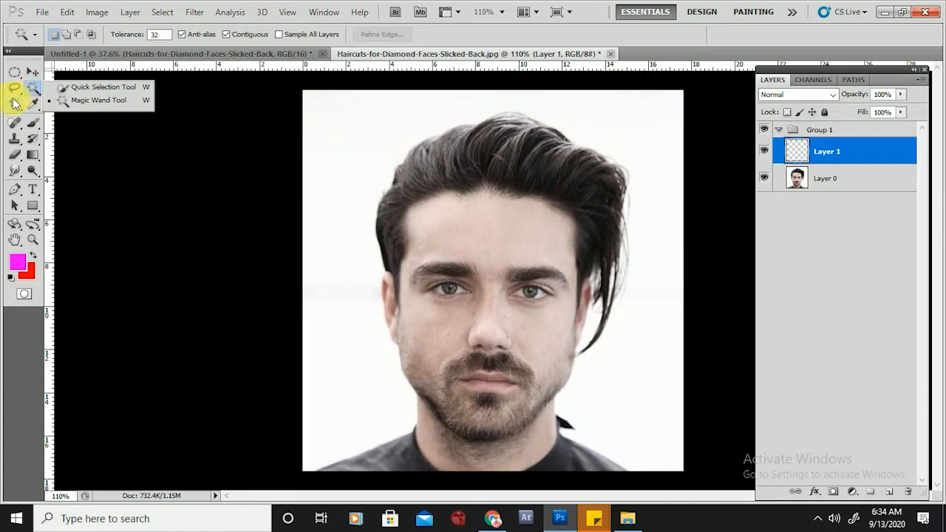
pyautogui.click(16, 90)
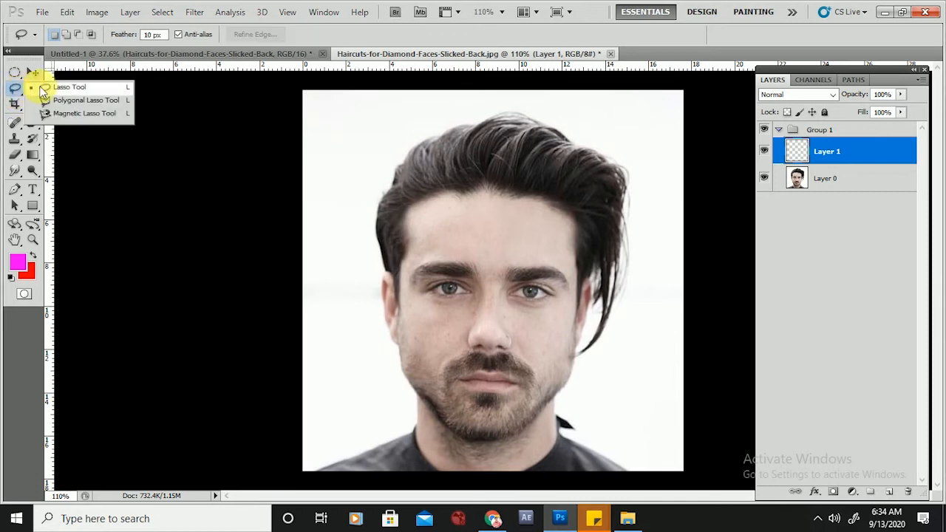
pyautogui.click(65, 87)
pyautogui.moveTo(492, 116)
pyautogui.mouseDown()
pyautogui.moveTo(398, 132)
pyautogui.moveTo(359, 201)
pyautogui.moveTo(366, 286)
pyautogui.moveTo(407, 309)
pyautogui.moveTo(568, 200)
pyautogui.mouseUp()
pyautogui.moveTo(495, 229)
pyautogui.mouseDown()
pyautogui.moveTo(536, 131)
pyautogui.moveTo(490, 249)
pyautogui.moveTo(505, 207)
pyautogui.moveTo(643, 233)
pyautogui.mouseUp()
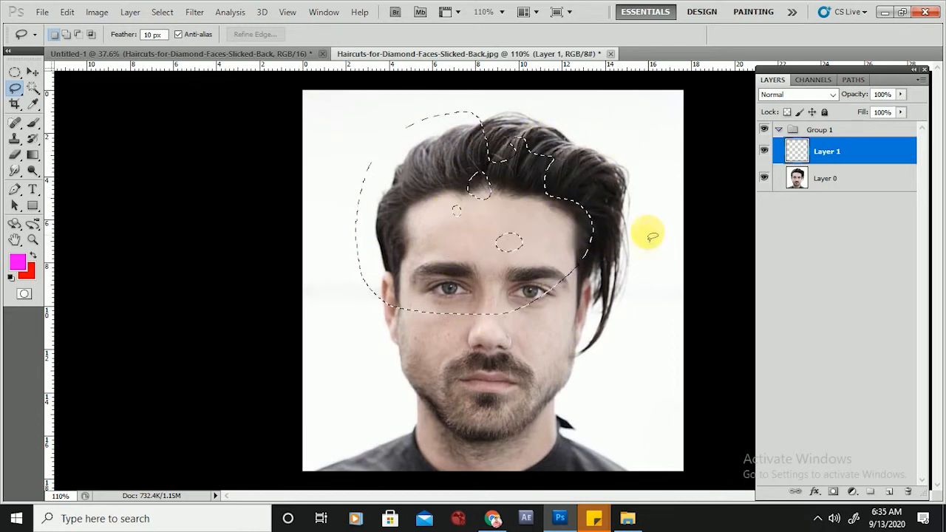
pyautogui.click(559, 158)
# Step: Examine the portrait's hair outline, and toggle Layer 0's visibility to compare the image with the transparent background
pyautogui.scroll(1, 397, 201)
pyautogui.scroll(2, 397, 201)
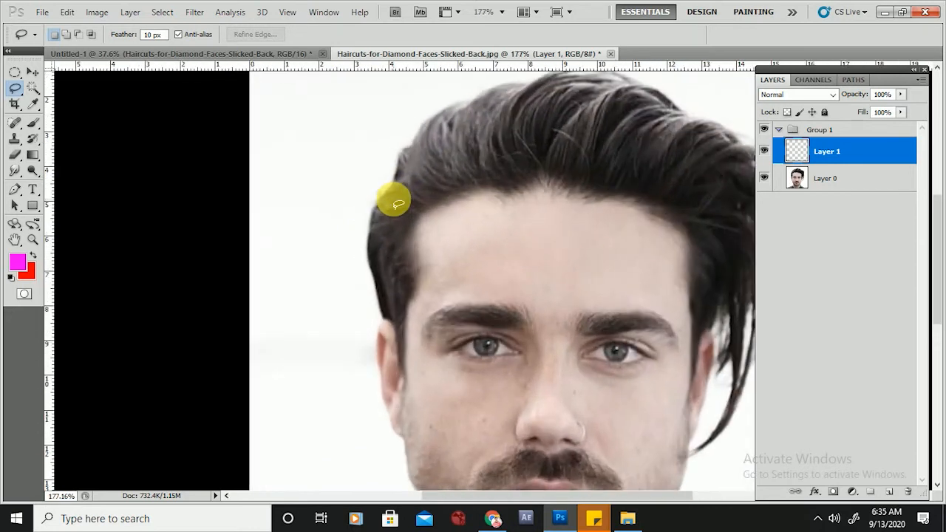
pyautogui.scroll(-3, 454, 258)
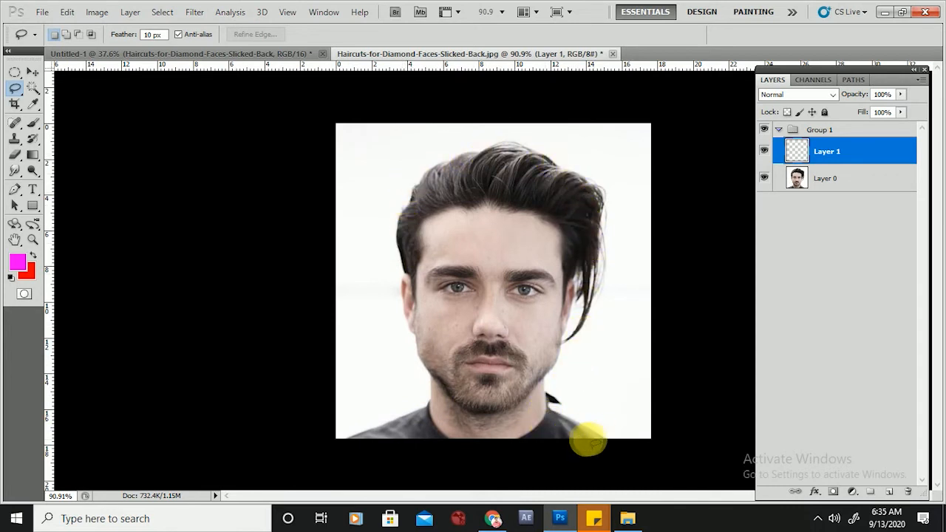
pyautogui.click(764, 178)
pyautogui.click(764, 178)
pyautogui.click(764, 178)
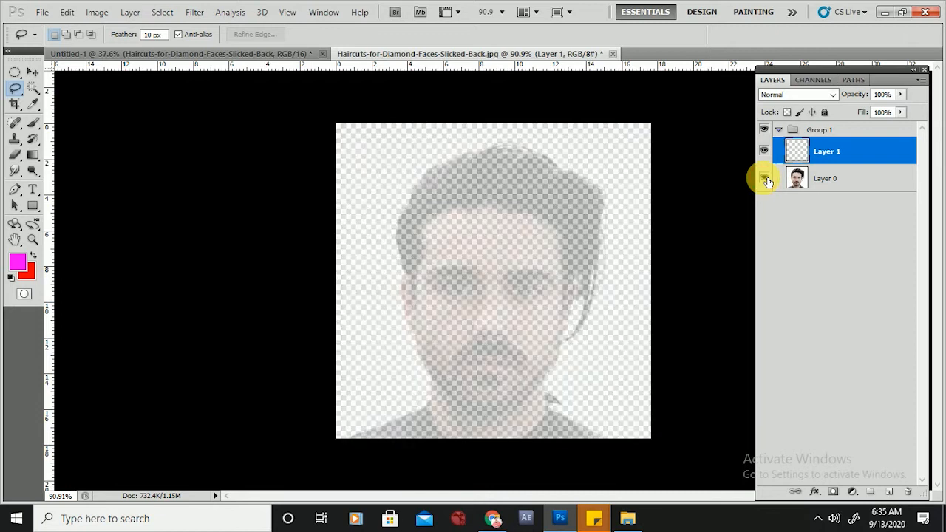
pyautogui.click(765, 178)
# Step: On Layer 0, lasso a trial selection along the hair edge above the ear, and deselect it
pyautogui.scroll(5, 600, 156)
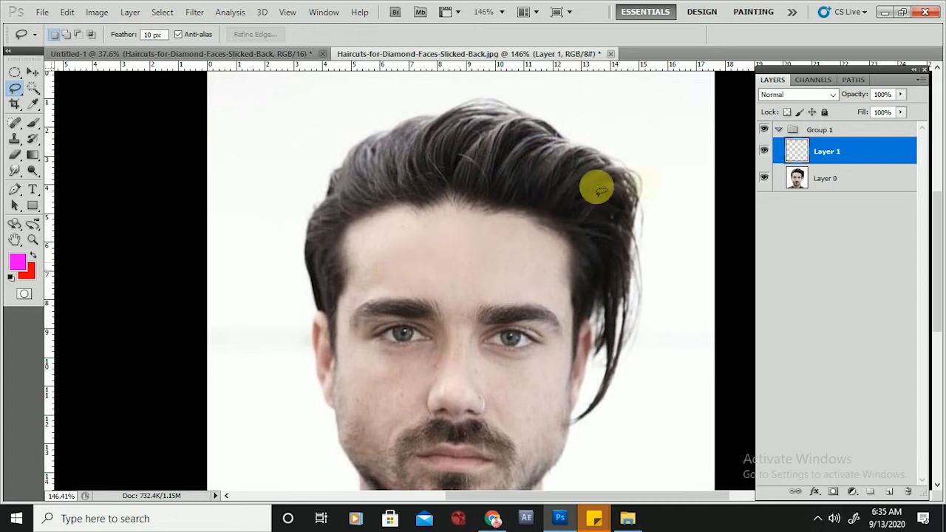
pyautogui.click(860, 179)
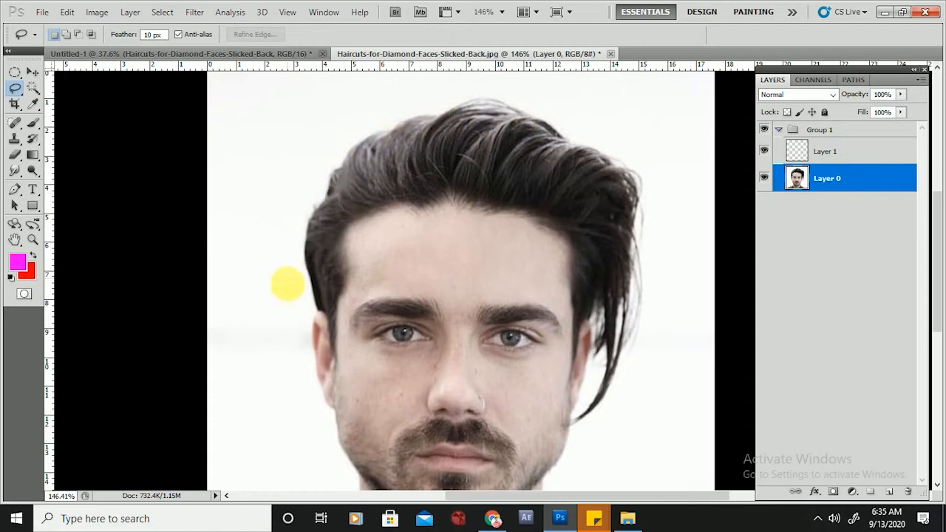
pyautogui.scroll(3, 314, 314)
pyautogui.moveTo(326, 307)
pyautogui.mouseDown()
pyautogui.moveTo(300, 195)
pyautogui.moveTo(338, 112)
pyautogui.moveTo(358, 89)
pyautogui.moveTo(358, 98)
pyautogui.mouseUp()
pyautogui.scroll(-5, 332, 201)
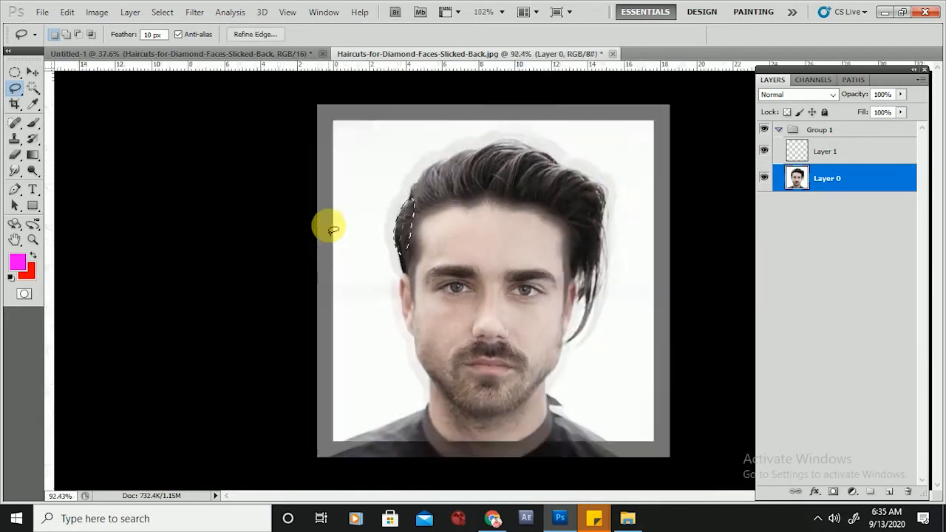
pyautogui.hotkey('ctrl', 'd')
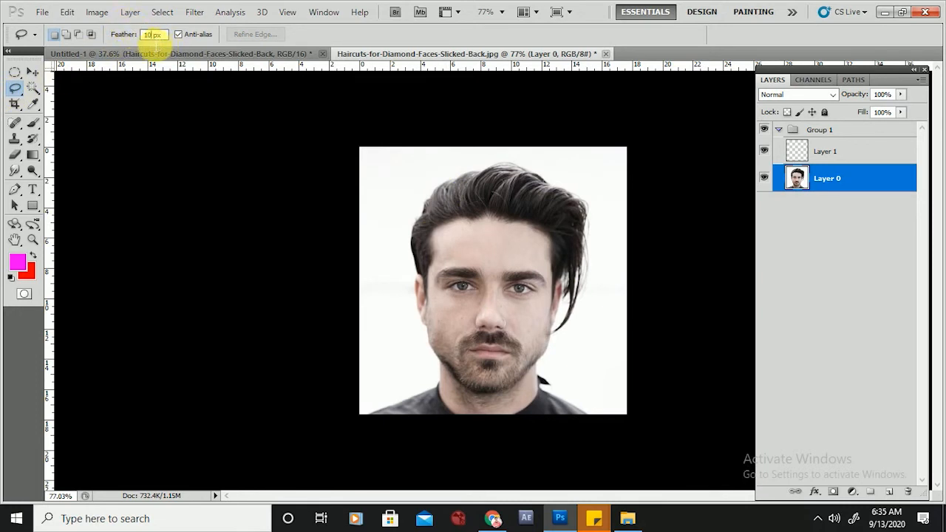
# Step: Set the lasso feather to 0 px and draw a freehand selection around the man's head, neck and shoulders
pyautogui.moveTo(156, 46); pyautogui.dragTo(137, 52)
pyautogui.write('0')
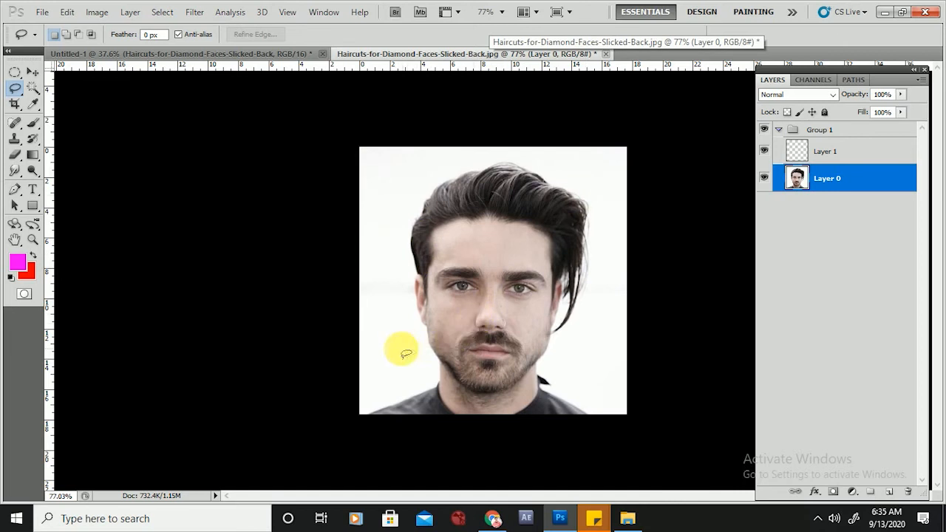
pyautogui.scroll(2, 439, 382)
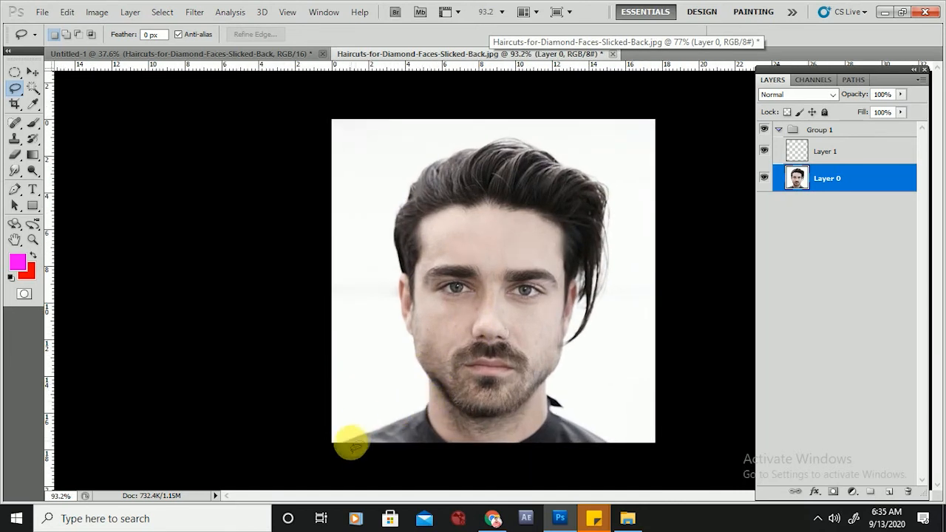
pyautogui.moveTo(342, 450)
pyautogui.mouseDown()
pyautogui.moveTo(439, 386)
pyautogui.moveTo(397, 325)
pyautogui.moveTo(393, 228)
pyautogui.moveTo(402, 174)
pyautogui.moveTo(460, 131)
pyautogui.moveTo(572, 143)
pyautogui.moveTo(601, 186)
pyautogui.moveTo(608, 241)
pyautogui.moveTo(591, 317)
pyautogui.moveTo(553, 380)
pyautogui.moveTo(554, 405)
pyautogui.moveTo(616, 450)
pyautogui.moveTo(543, 468)
pyautogui.moveTo(317, 459)
pyautogui.mouseUp()
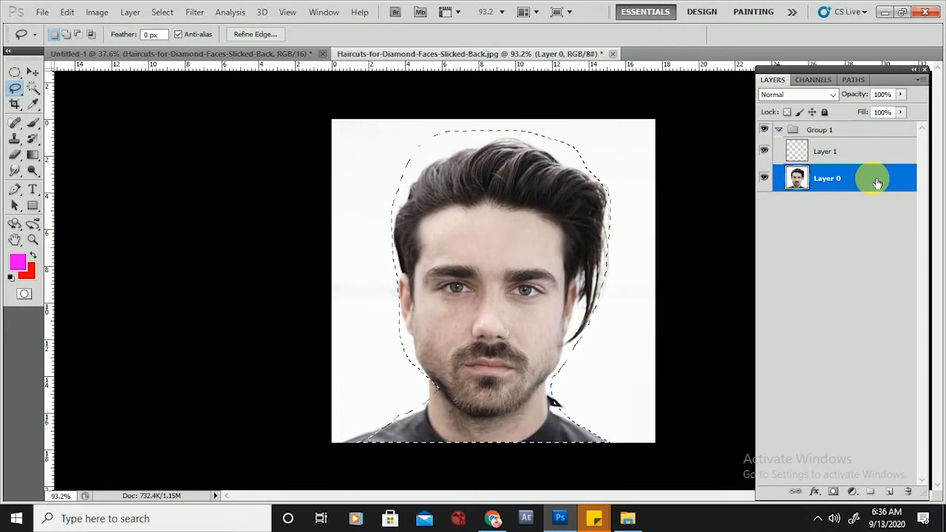
# Step: Cut the selected man from Layer 0 onto a new layer, and toggle that layer's visibility, leaving it hidden
pyautogui.hotkey('ctrl', 'j')
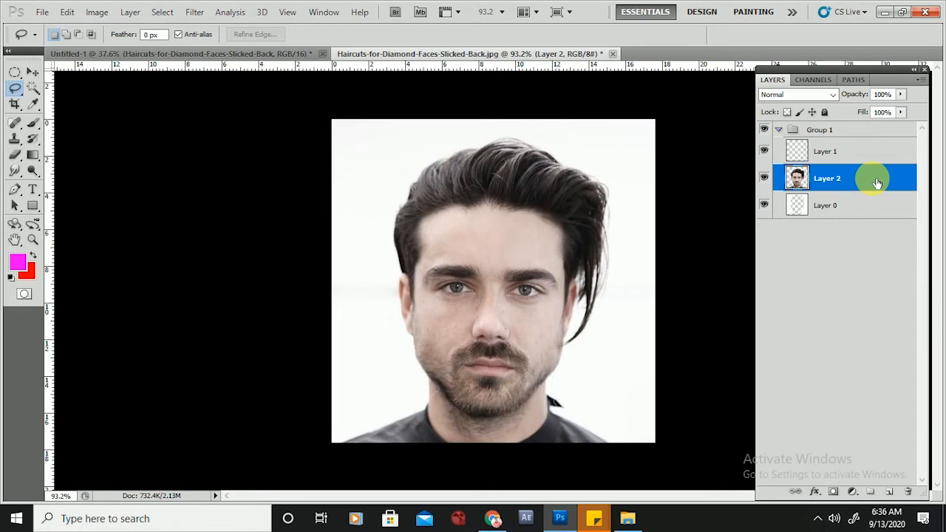
pyautogui.click(764, 178)
pyautogui.click(764, 178)
pyautogui.click(764, 178)
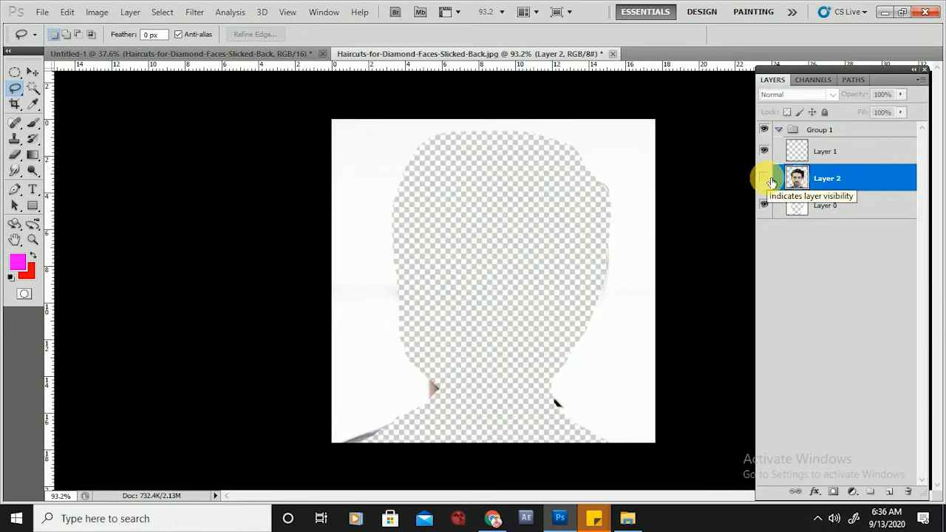
# Step: Toggle the visibility of Layer 2 and Layer 0 to compare the cut-out man with the remaining background
pyautogui.click(764, 205)
pyautogui.click(771, 181)
pyautogui.click(771, 181)
pyautogui.click(771, 182)
pyautogui.click(771, 181)
pyautogui.click(771, 181)
pyautogui.click(768, 179)
pyautogui.click(769, 179)
pyautogui.click(768, 179)
pyautogui.click(768, 179)
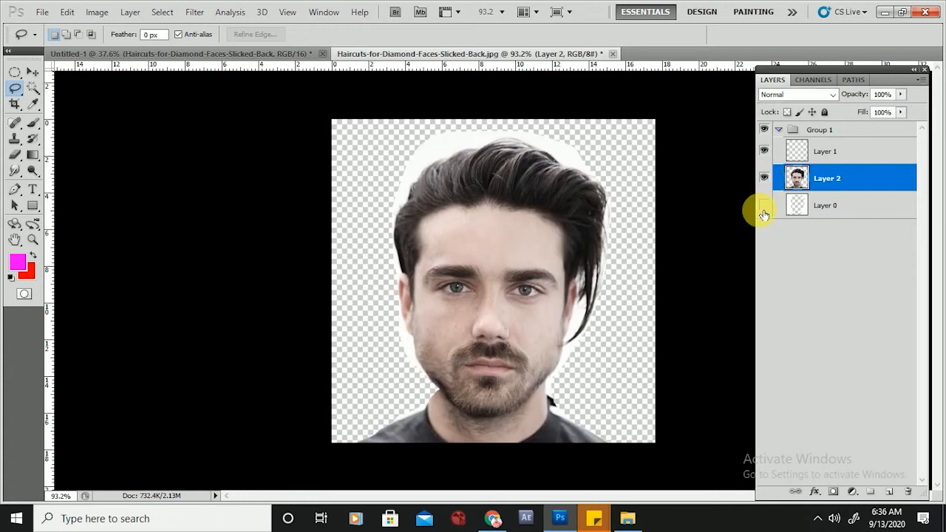
pyautogui.click(764, 210)
pyautogui.click(765, 210)
pyautogui.click(765, 210)
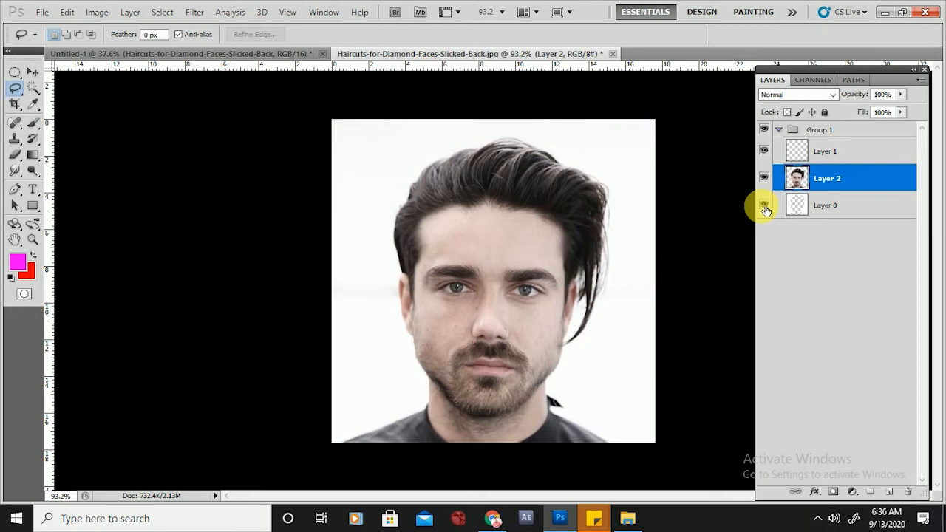
# Step: Undo the cut of the man onto his own layer, and deselect his outline
pyautogui.hotkey('ctrl', 'z')
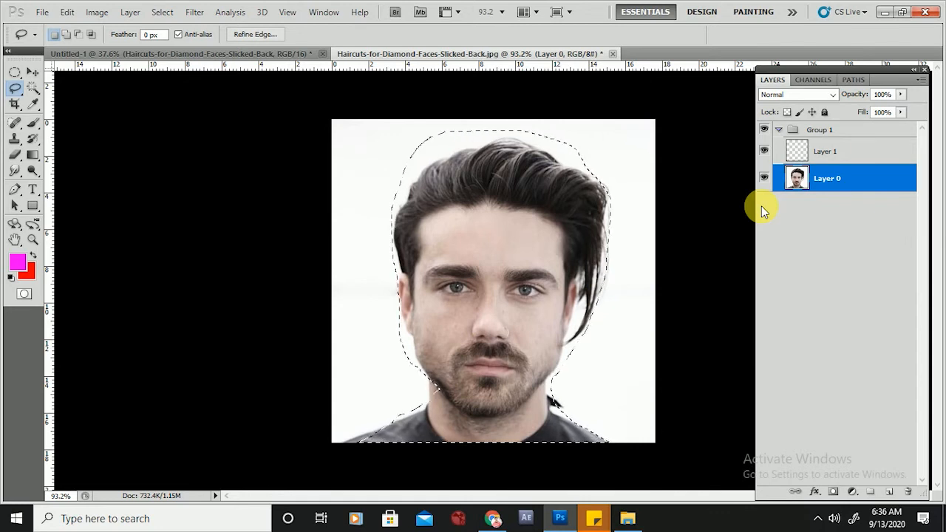
pyautogui.hotkey('ctrl', 'd')
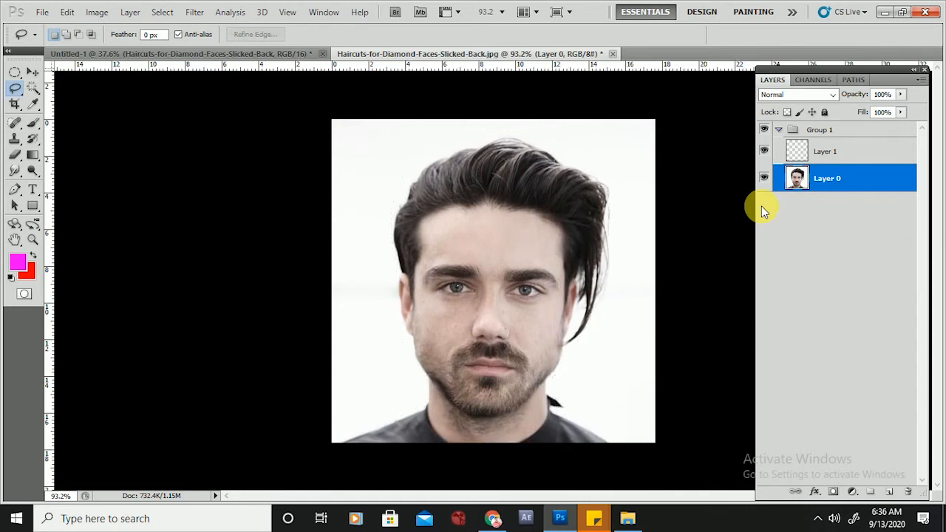
pyautogui.scroll(2, 633, 196)
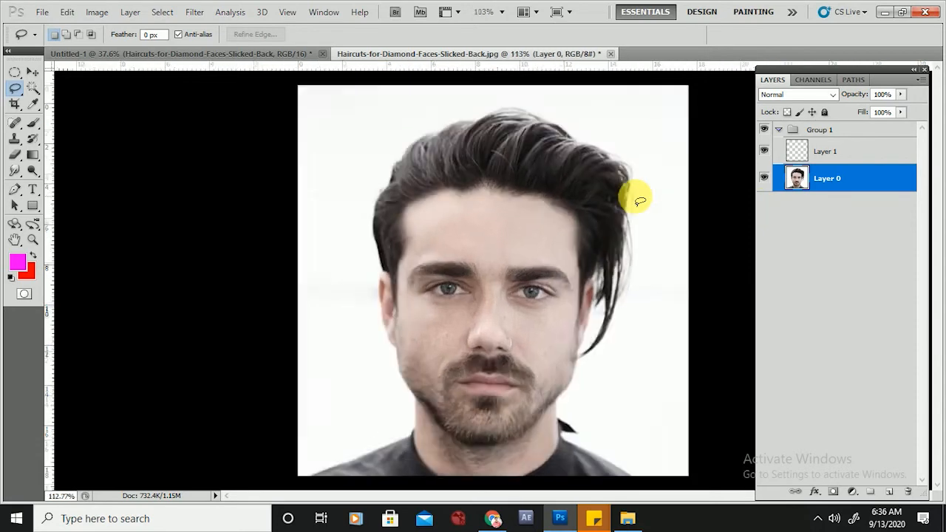
pyautogui.scroll(2, 422, 229)
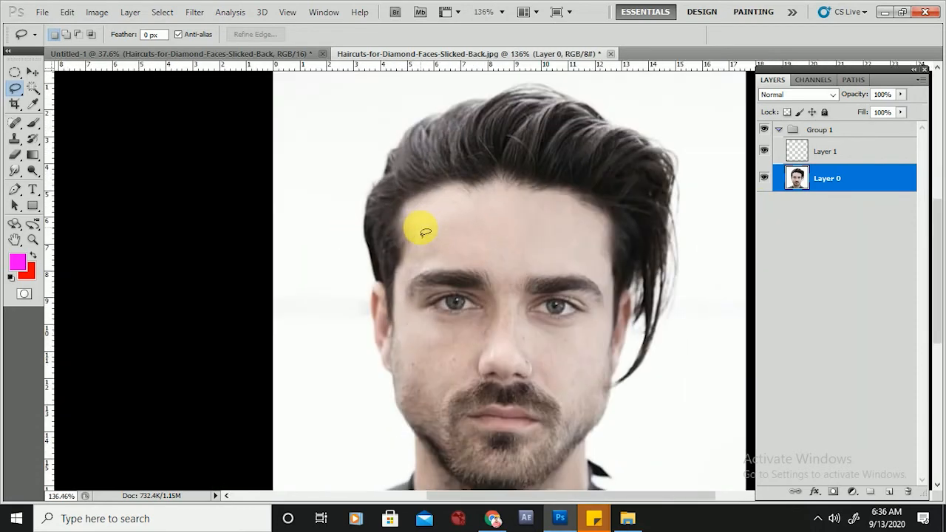
pyautogui.scroll(2, 424, 232)
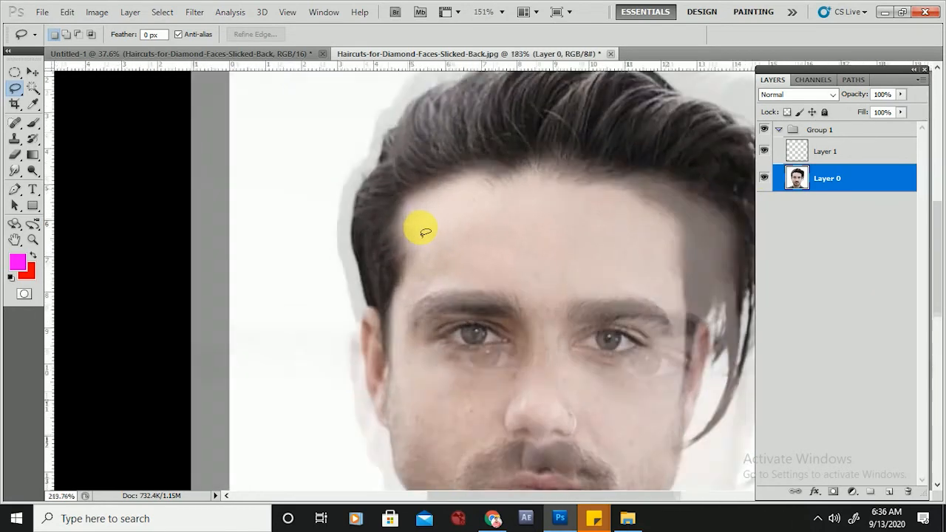
pyautogui.scroll(-5, 425, 232)
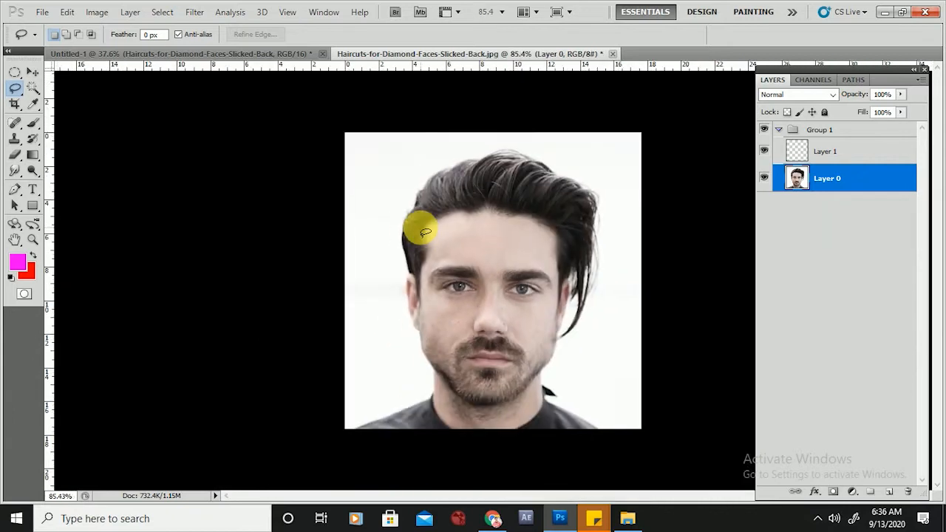
pyautogui.scroll(3, 425, 232)
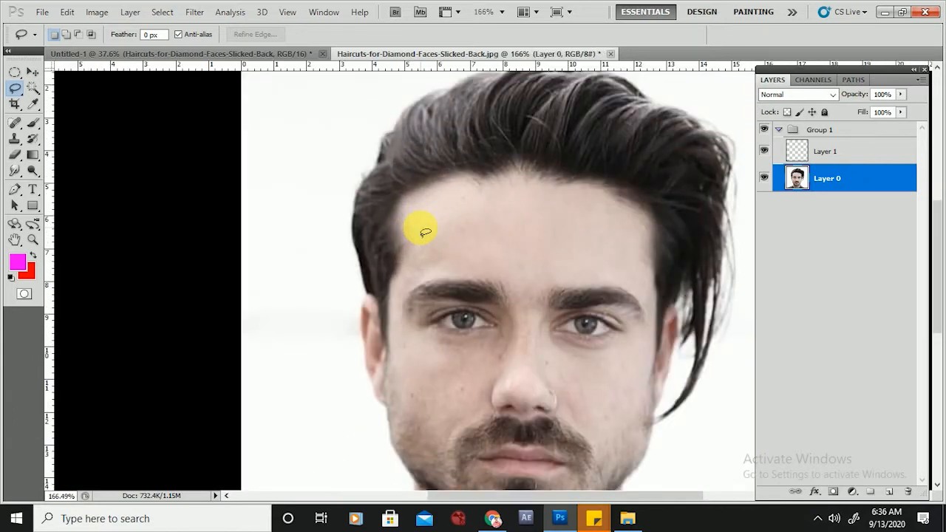
# Step: Open the general preferences to review the zoom options, close them, and test zooming the portrait
pyautogui.click(42, 11)
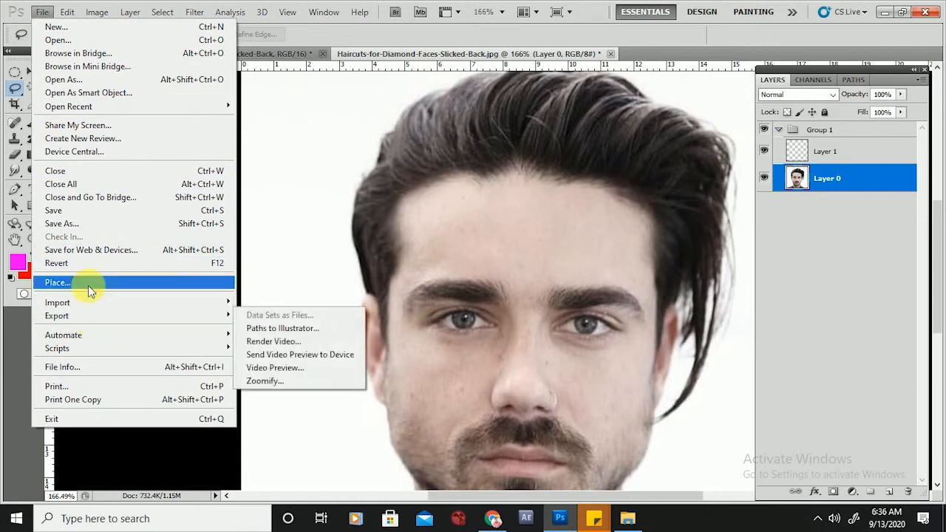
pyautogui.moveTo(75, 16)
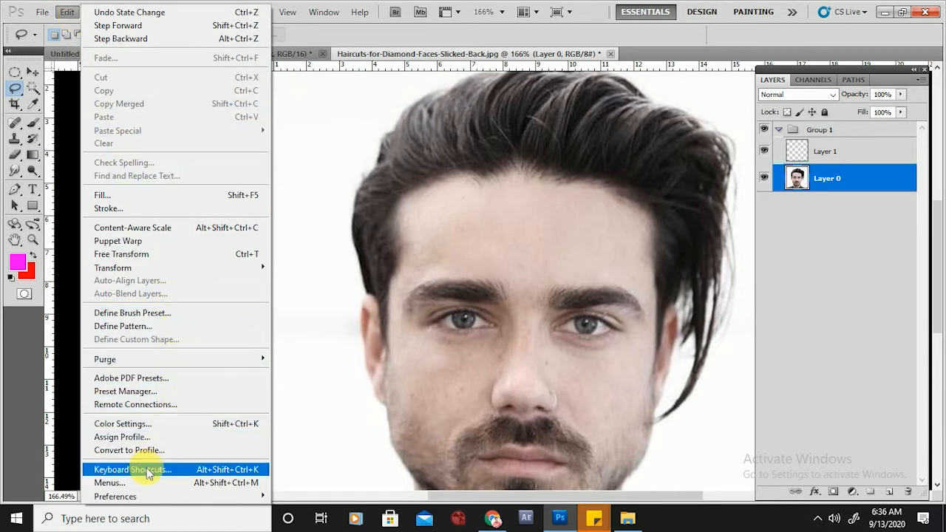
pyautogui.moveTo(127, 499)
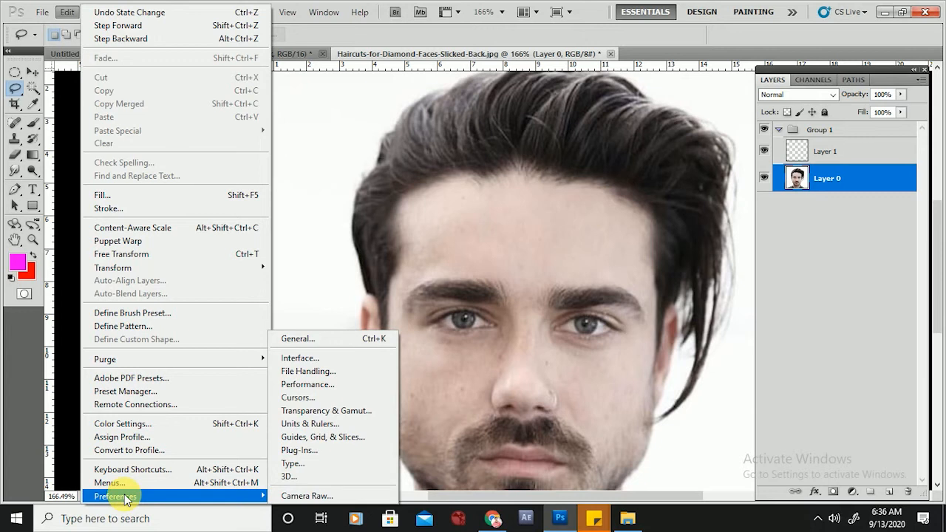
pyautogui.click(303, 340)
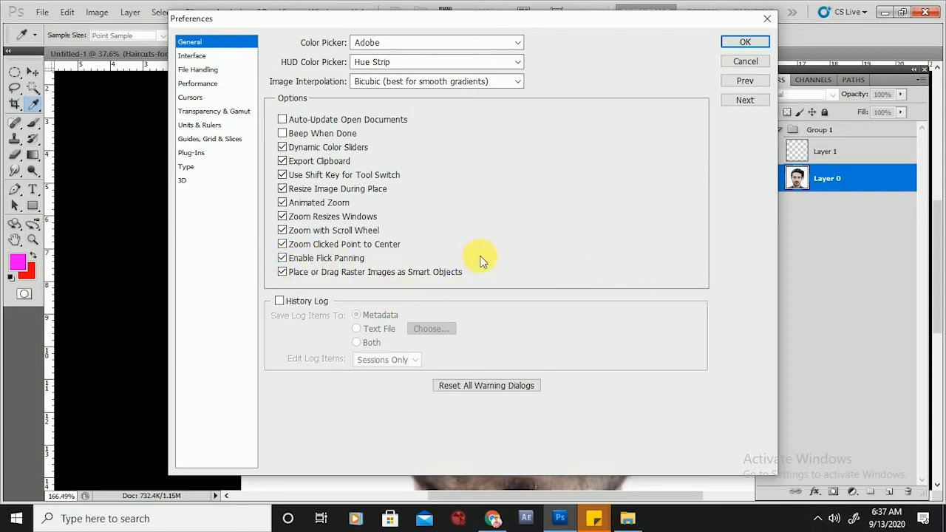
pyautogui.click(744, 42)
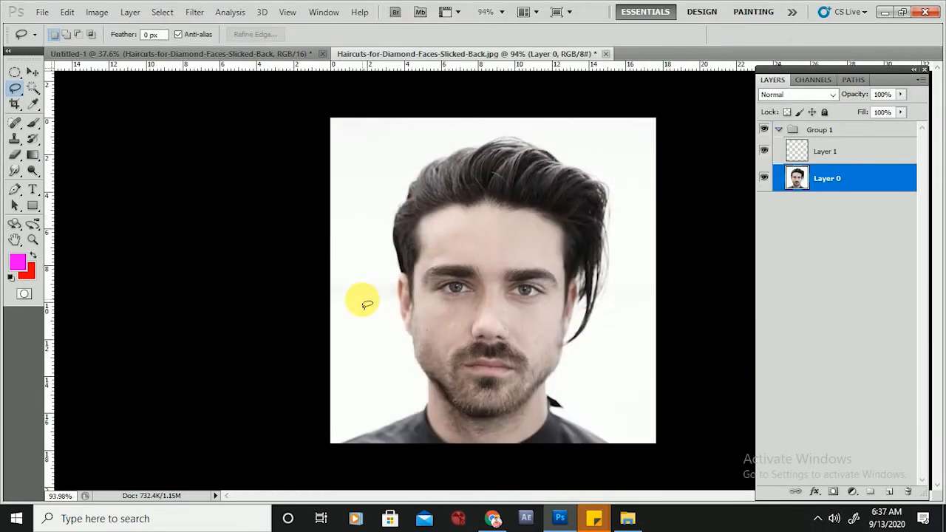
pyautogui.scroll(-2, 367, 303)
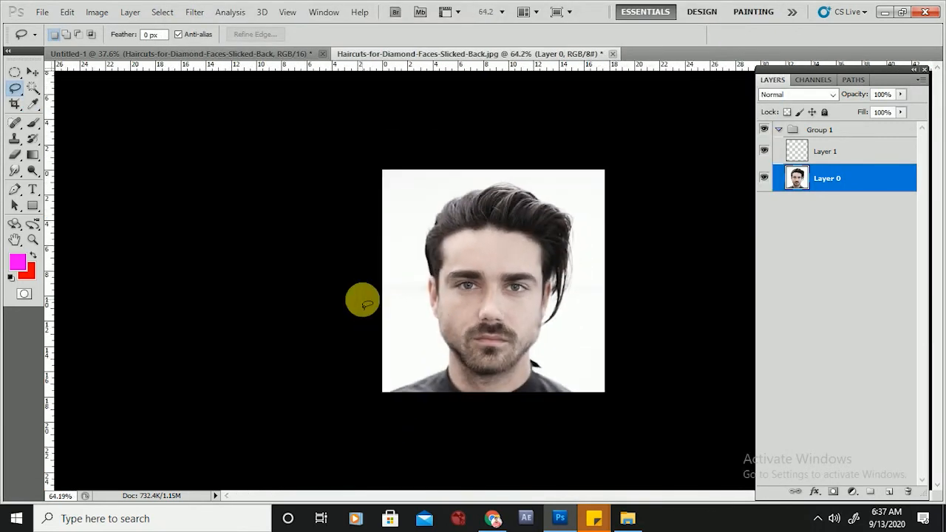
# Step: Turn off Zoom Clicked Point to Center in the general preferences, and test zooming the portrait to 200%
pyautogui.click(65, 13)
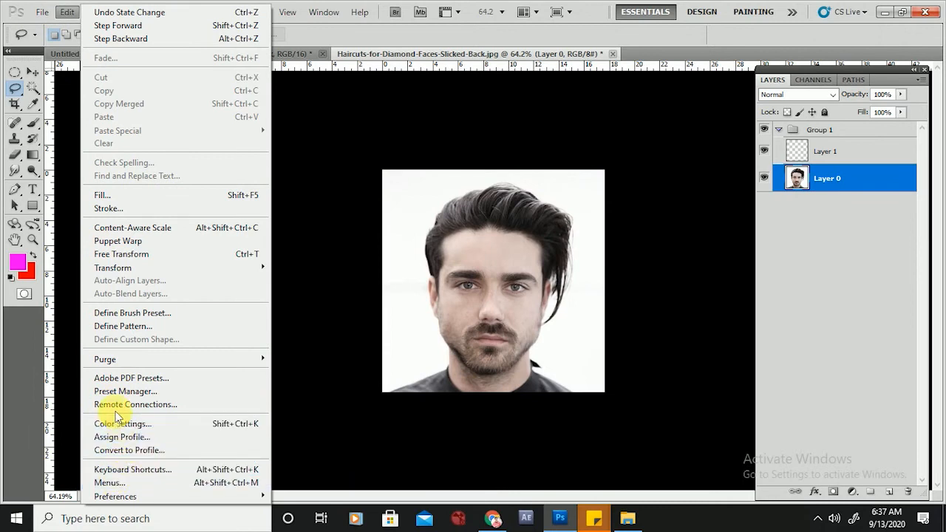
pyautogui.moveTo(118, 496)
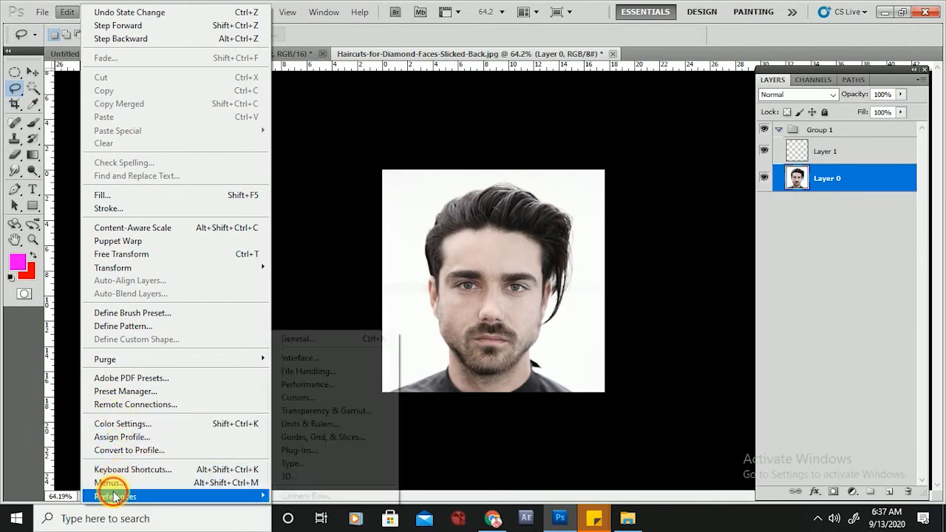
pyautogui.click(295, 339)
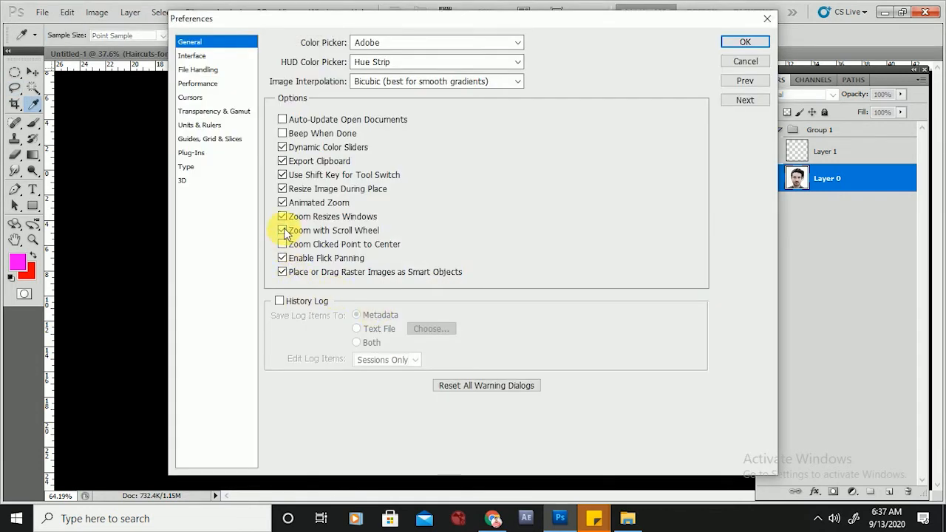
pyautogui.click(730, 40)
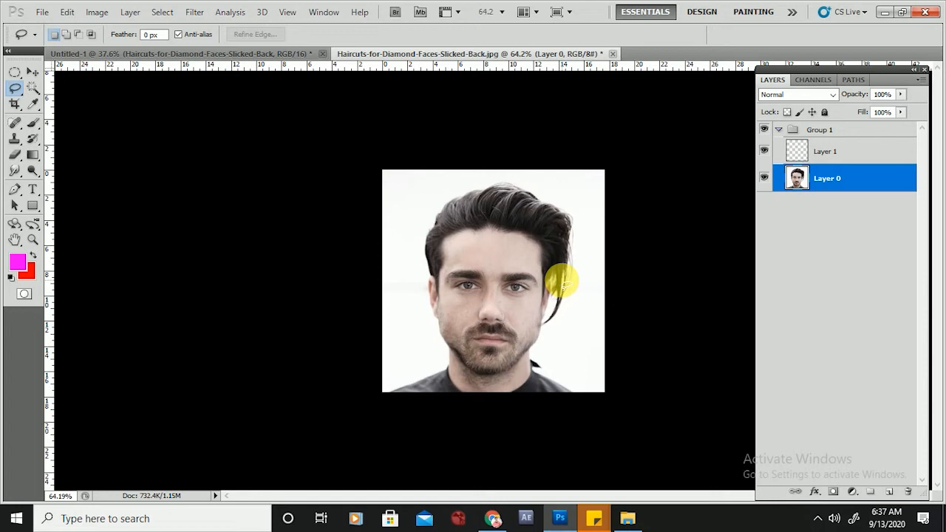
pyautogui.hotkey('ctrl', '+')
pyautogui.hotkey('ctrl', '+')
pyautogui.hotkey('ctrl', '+')
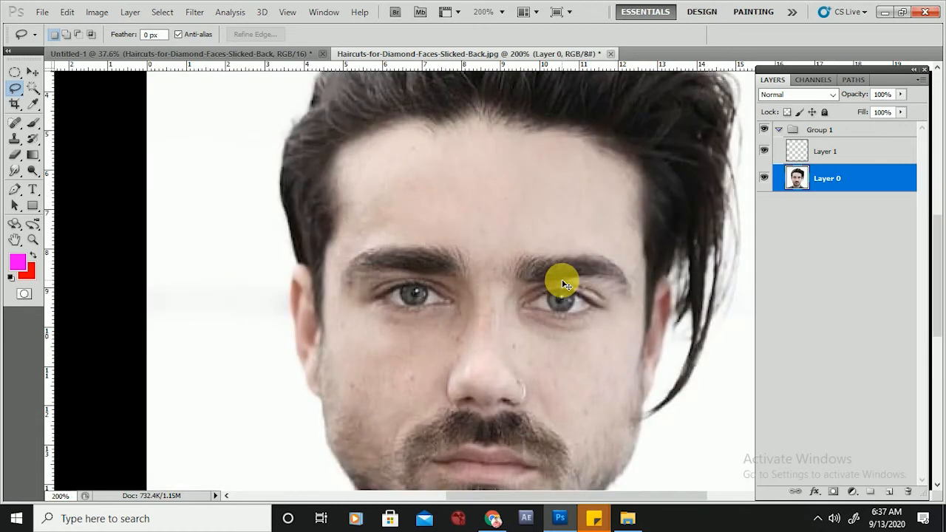
pyautogui.hotkey('ctrl', '-')
pyautogui.hotkey('ctrl', '+')
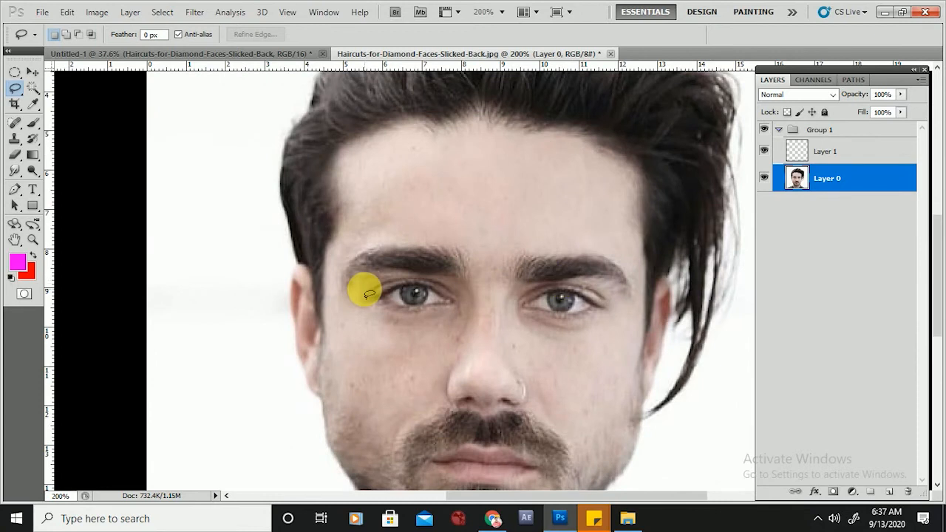
# Step: In the general preferences, turn off Zoom Resizes Windows and turn on Zoom with Scroll Wheel and Zoom Clicked Point to Center
pyautogui.click(71, 14)
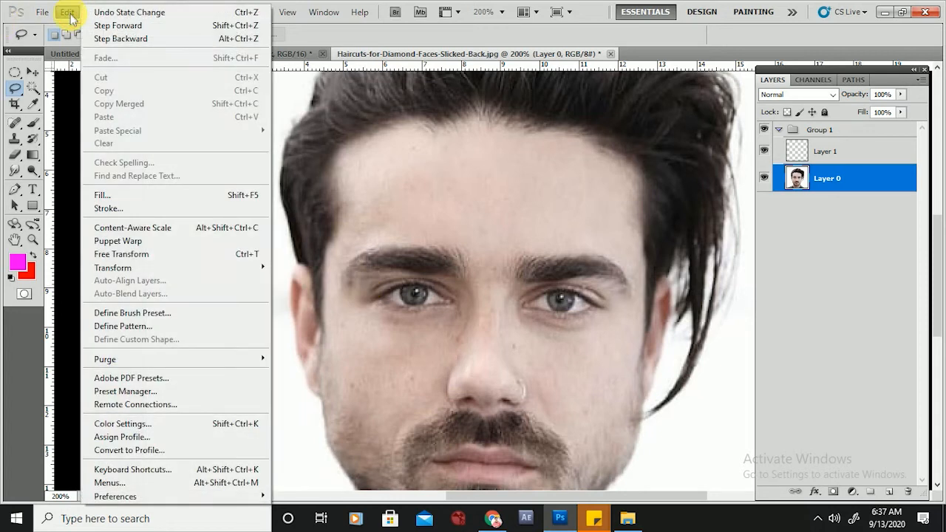
pyautogui.moveTo(115, 502)
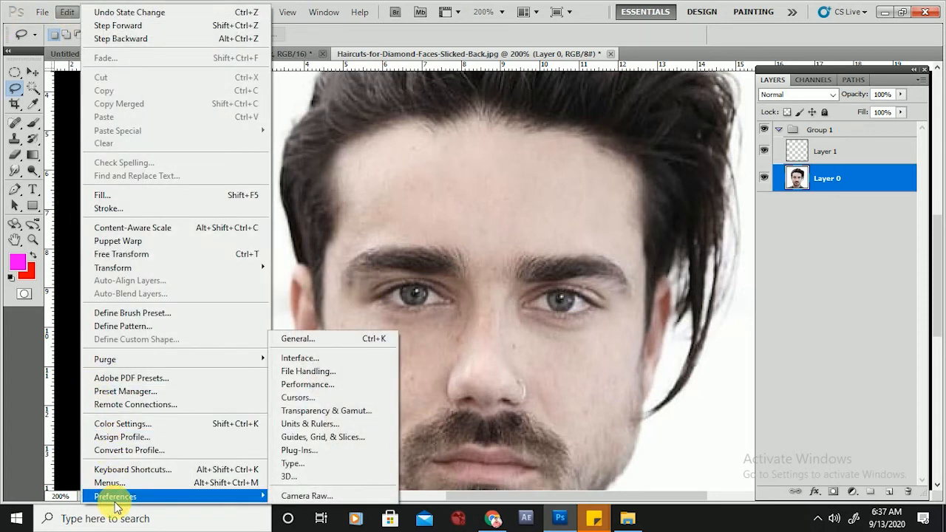
pyautogui.click(340, 342)
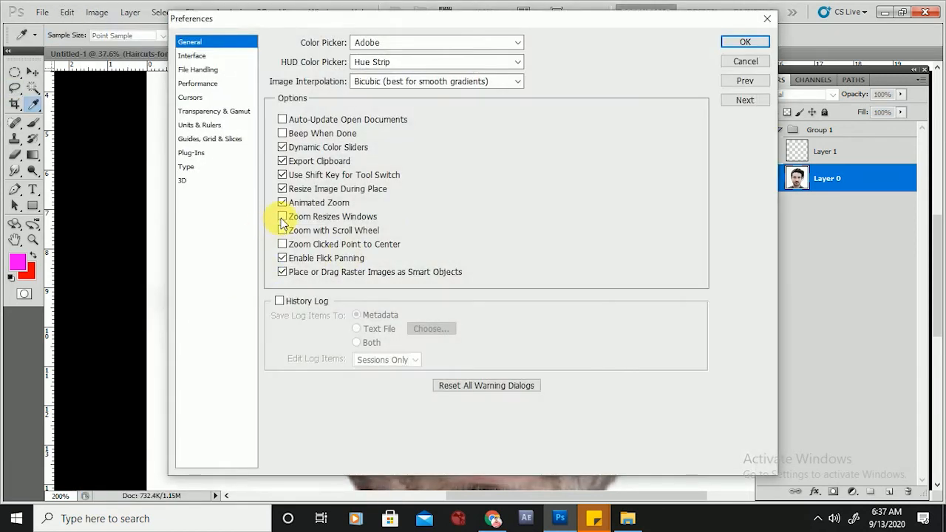
pyautogui.click(282, 231)
pyautogui.click(282, 244)
pyautogui.click(745, 42)
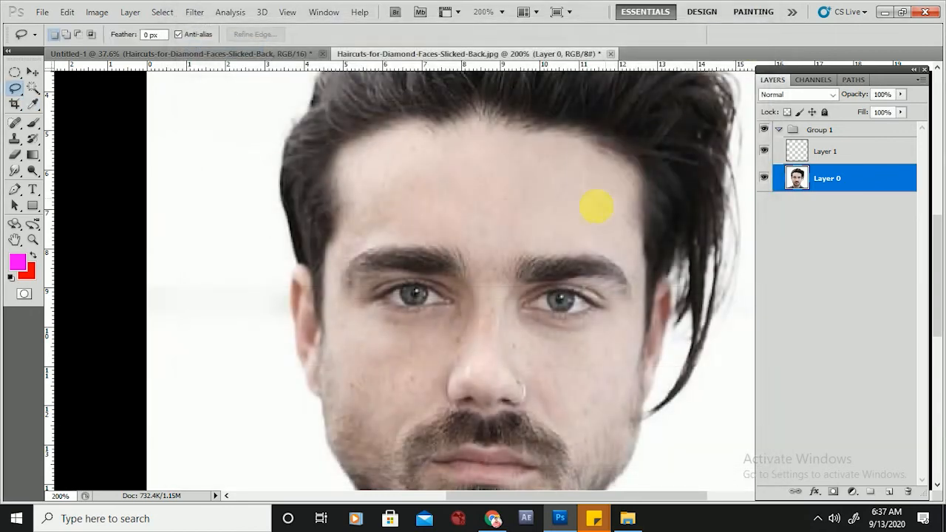
pyautogui.scroll(-2, 575, 227)
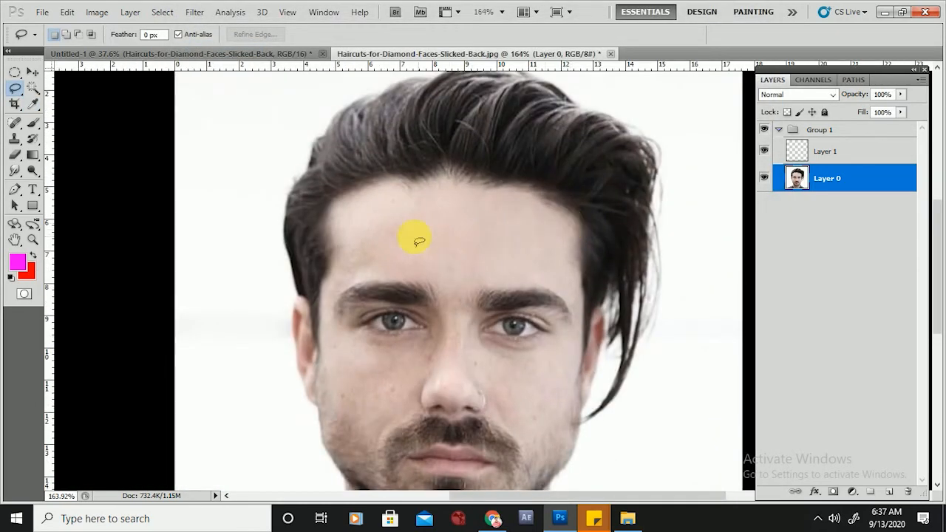
pyautogui.click(14, 89)
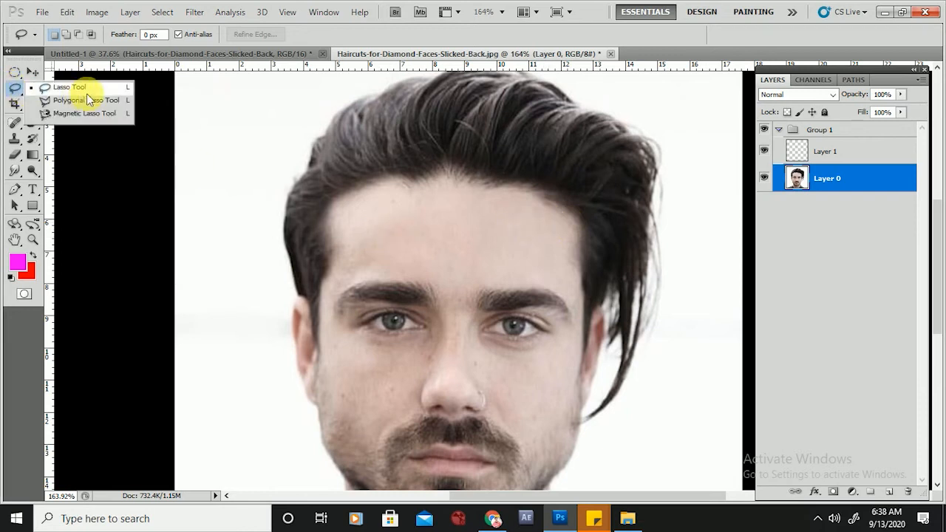
pyautogui.moveTo(323, 136)
pyautogui.mouseDown()
pyautogui.moveTo(288, 235)
pyautogui.moveTo(359, 369)
pyautogui.moveTo(387, 175)
pyautogui.moveTo(317, 348)
pyautogui.mouseUp()
pyautogui.moveTo(428, 144)
pyautogui.mouseDown()
pyautogui.moveTo(357, 342)
pyautogui.moveTo(430, 157)
pyautogui.mouseUp()
pyautogui.click(317, 192)
pyautogui.moveTo(316, 154)
pyautogui.mouseDown()
pyautogui.moveTo(256, 254)
pyautogui.moveTo(328, 185)
pyautogui.mouseUp()
pyautogui.click(347, 145)
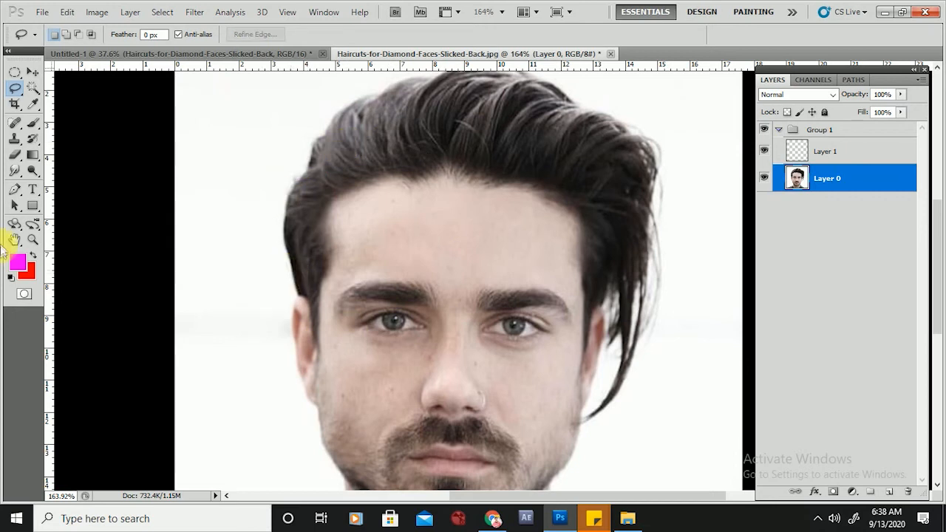
# Step: On Layer 0, lasso a freehand selection along the outer hair edge, around the upper ear and back across the temple and forehead
pyautogui.scroll(6, 310, 192)
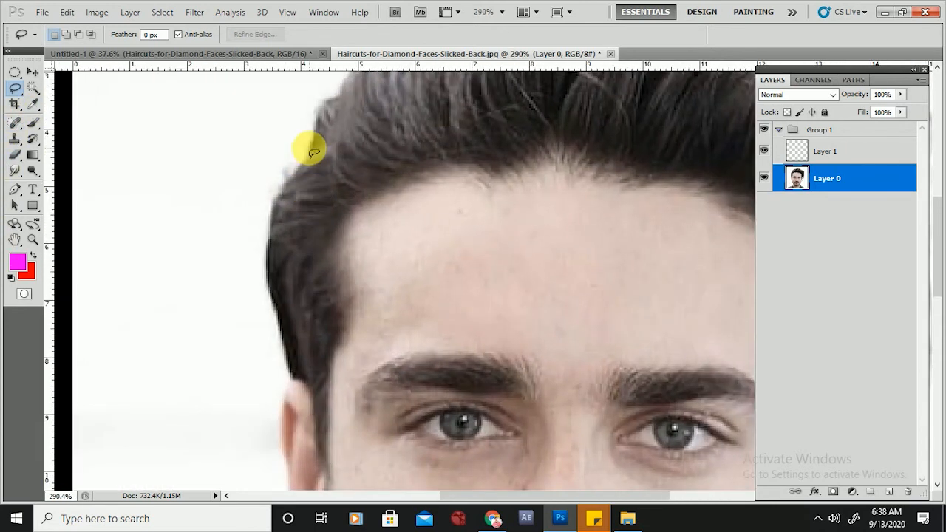
pyautogui.moveTo(308, 155)
pyautogui.mouseDown()
pyautogui.moveTo(267, 226)
pyautogui.moveTo(270, 304)
pyautogui.moveTo(288, 379)
pyautogui.moveTo(269, 414)
pyautogui.mouseUp()
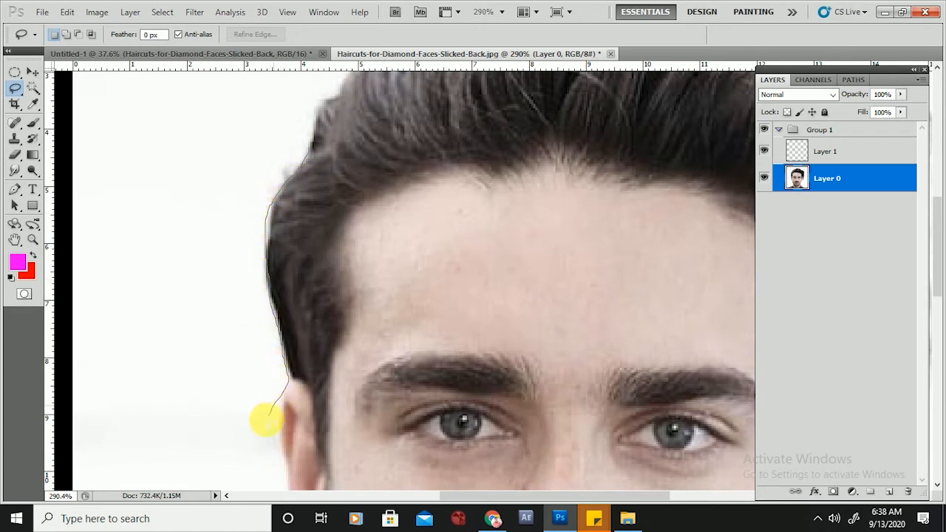
pyautogui.moveTo(271, 448)
pyautogui.mouseDown()
pyautogui.moveTo(309, 478)
pyautogui.moveTo(362, 457)
pyautogui.moveTo(401, 426)
pyautogui.moveTo(449, 260)
pyautogui.moveTo(458, 161)
pyautogui.moveTo(446, 120)
pyautogui.moveTo(451, 127)
pyautogui.moveTo(423, 94)
pyautogui.moveTo(365, 84)
pyautogui.moveTo(342, 94)
pyautogui.moveTo(340, 130)
pyautogui.moveTo(296, 164)
pyautogui.mouseUp()
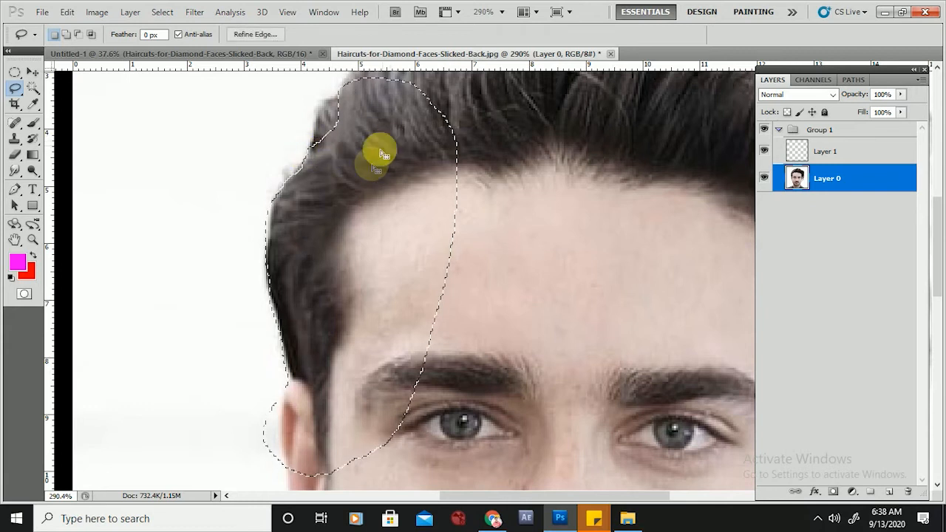
# Step: Subtract the white background beside the ear from the lasso selection, following the ear's outer edge
pyautogui.scroll(-2, 383, 178)
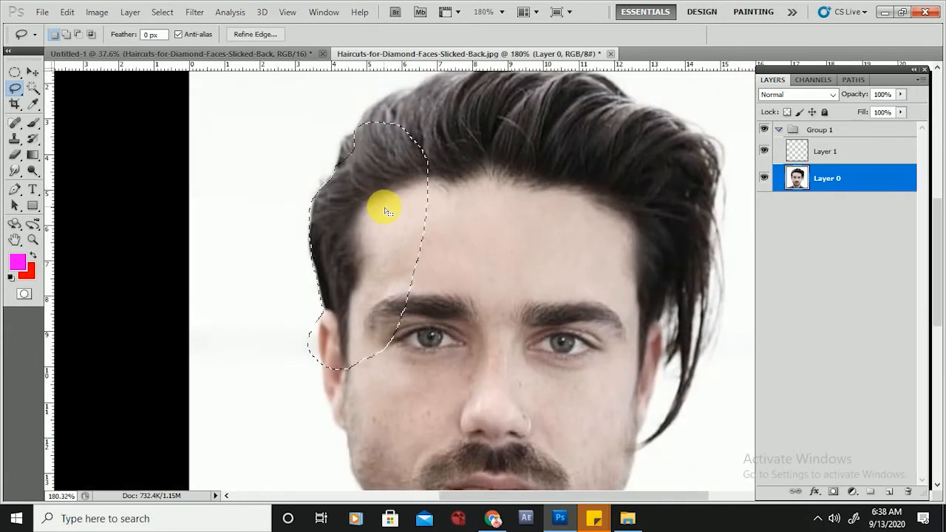
pyautogui.scroll(2, 353, 178)
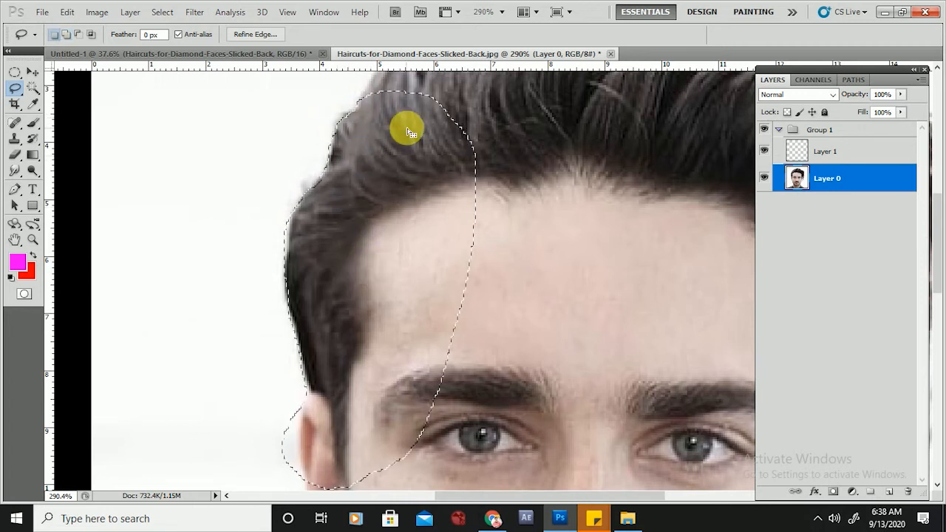
pyautogui.scroll(-2, 336, 384)
pyautogui.scroll(5, 375, 370)
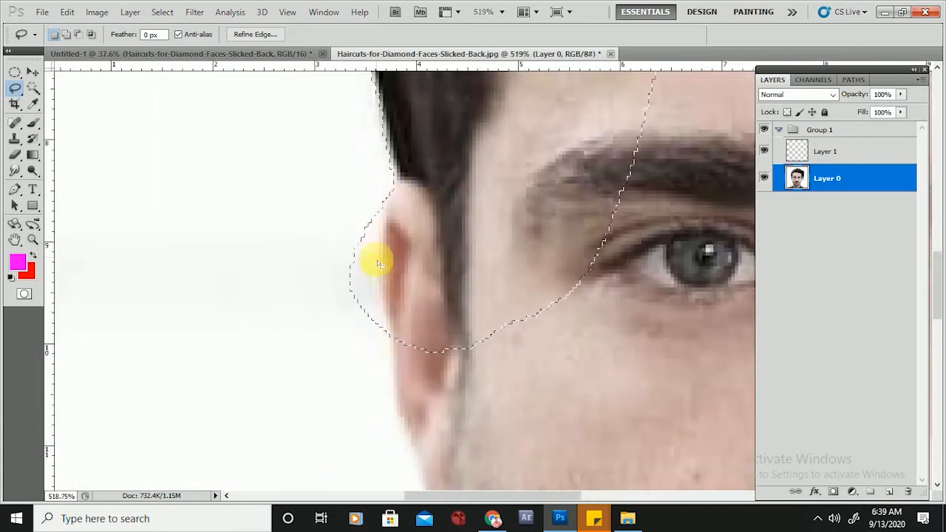
pyautogui.press('alt')
pyautogui.moveTo(384, 201)
pyautogui.mouseDown()
pyautogui.moveTo(376, 260)
pyautogui.moveTo(384, 353)
pyautogui.moveTo(360, 386)
pyautogui.moveTo(290, 294)
pyautogui.moveTo(277, 193)
pyautogui.moveTo(298, 145)
pyautogui.moveTo(331, 136)
pyautogui.moveTo(392, 201)
pyautogui.mouseUp()
pyautogui.scroll(-6, 396, 208)
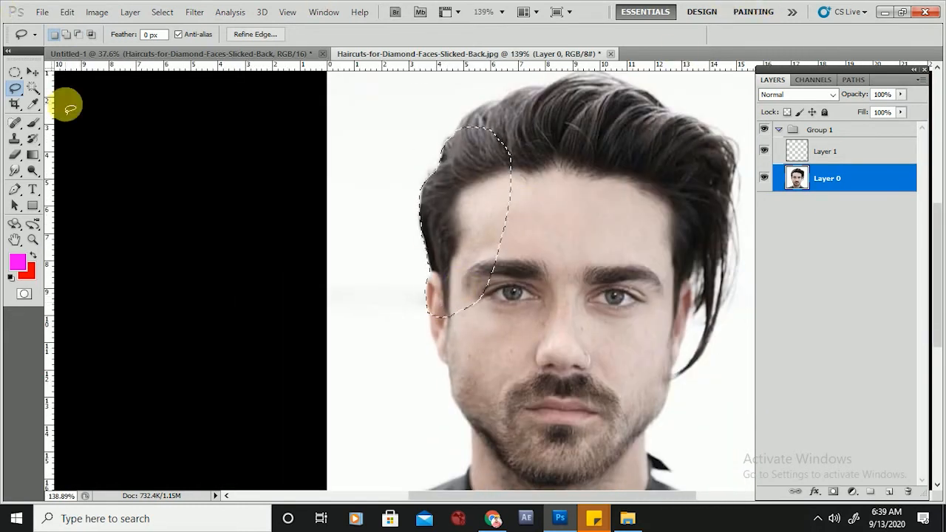
# Step: With the Polygonal Lasso, outline an area from the forehead over the hair's right side, down the hanging strand and back across the face
pyautogui.click(14, 92)
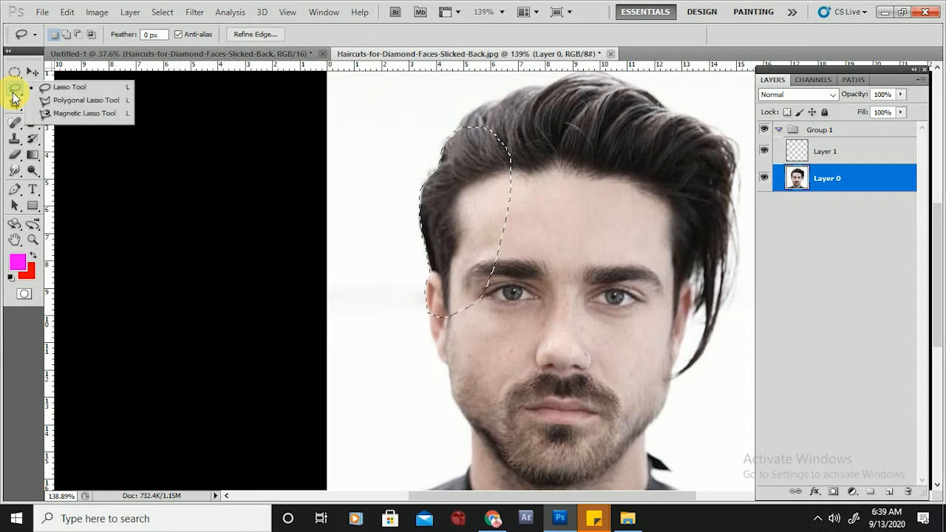
pyautogui.click(106, 104)
pyautogui.click(528, 190)
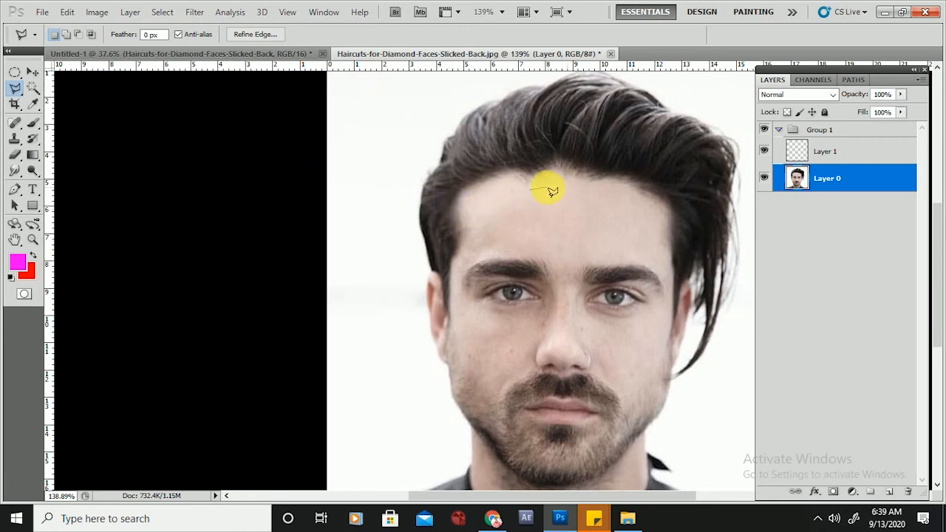
pyautogui.click(555, 175)
pyautogui.click(589, 180)
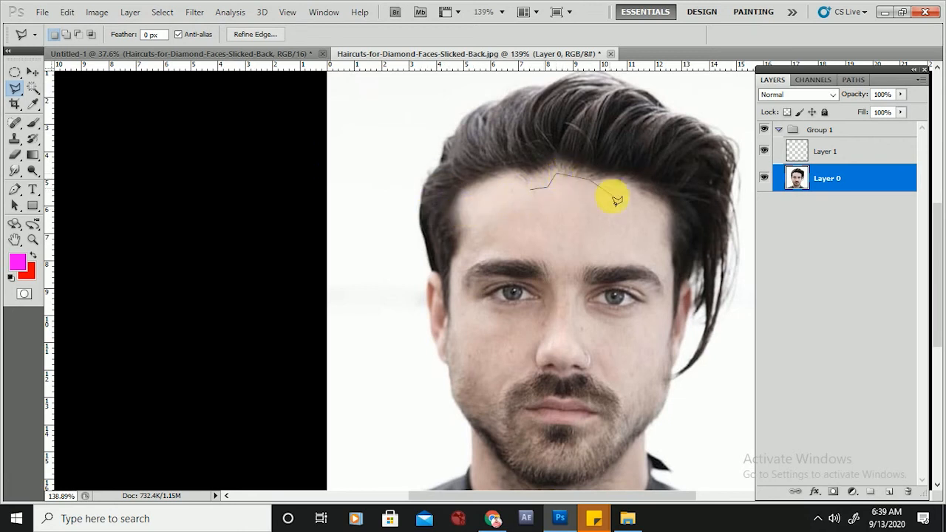
pyautogui.click(613, 196)
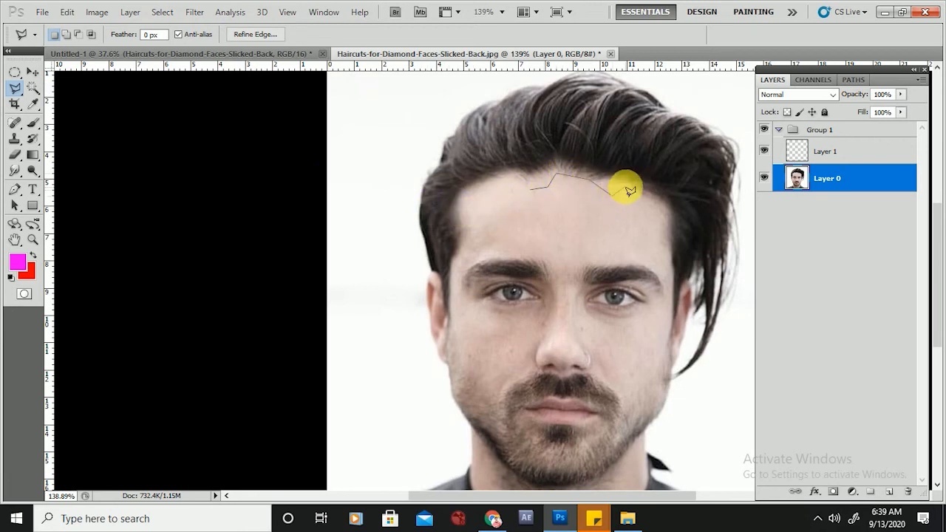
pyautogui.click(666, 110)
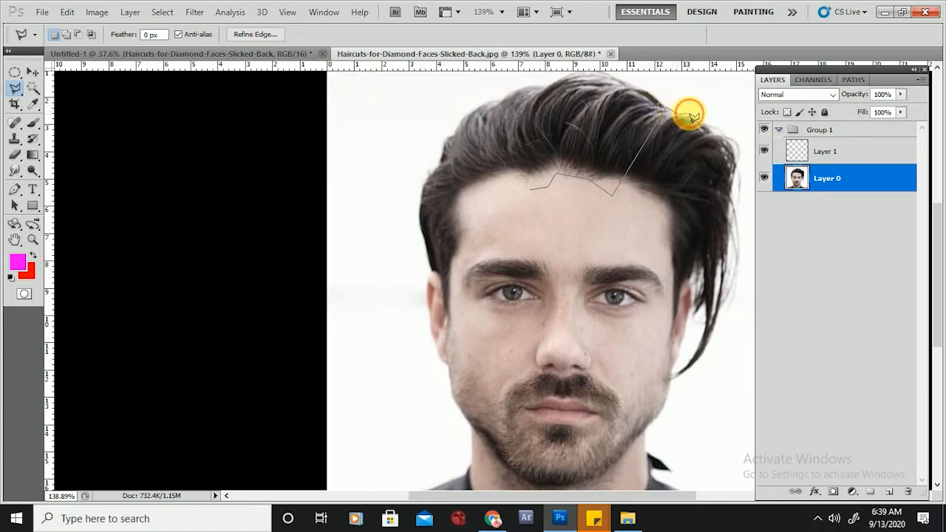
pyautogui.click(736, 152)
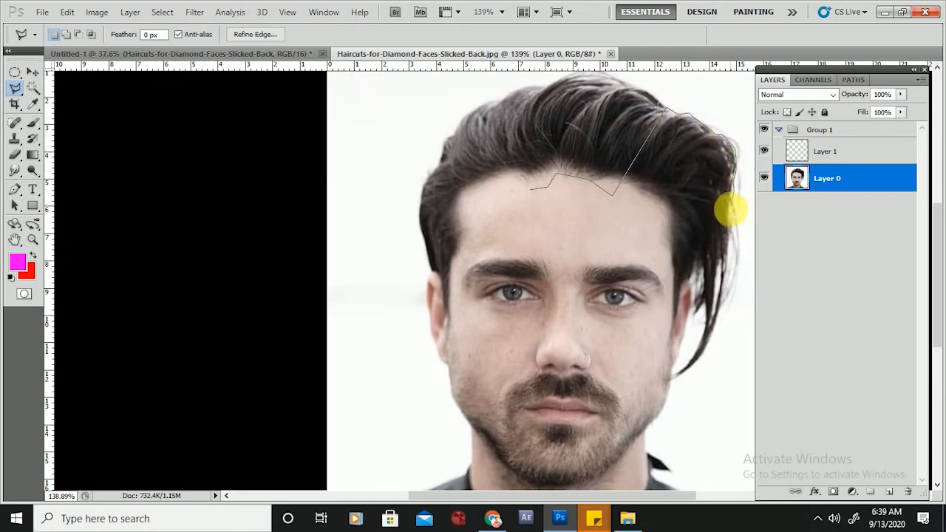
pyautogui.click(728, 270)
pyautogui.click(708, 333)
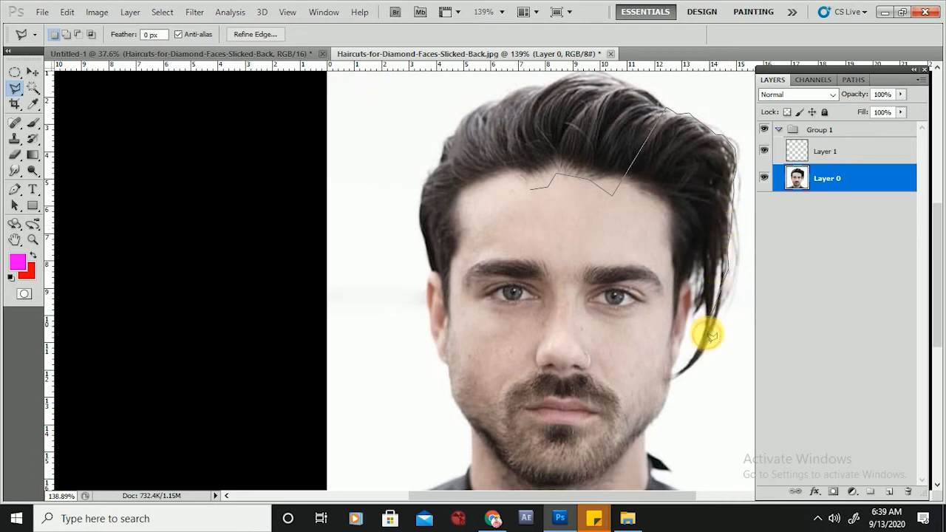
pyautogui.click(693, 348)
pyautogui.click(563, 237)
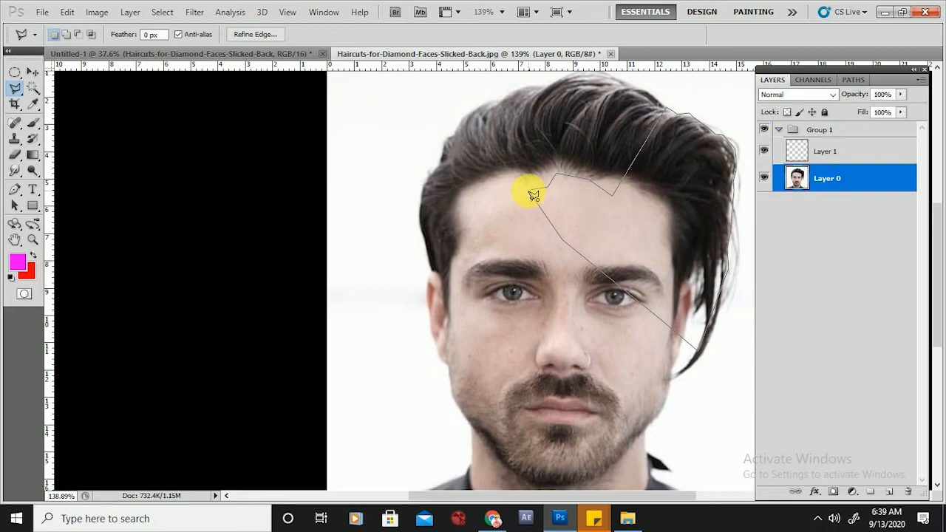
pyautogui.click(534, 195)
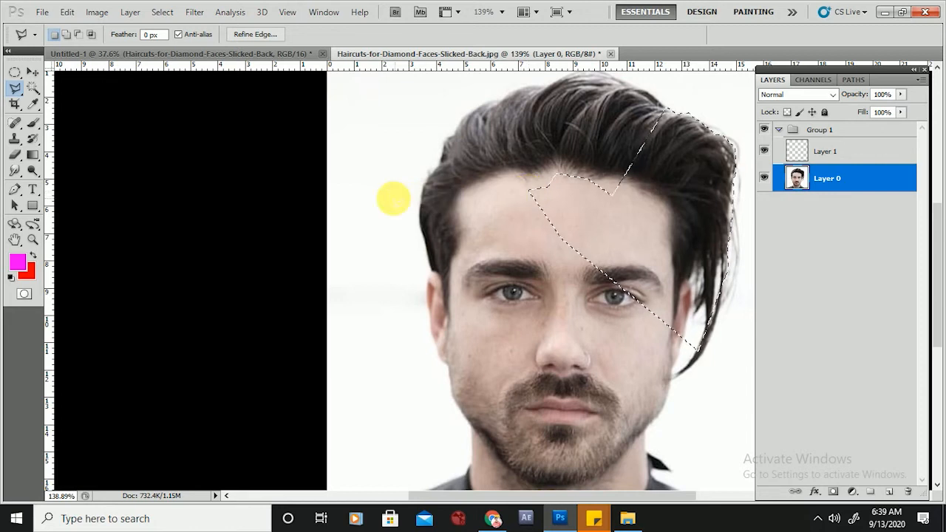
# Step: Draw a polygonal lasso selection over the front hair, left temple, ear and forehead of the portrait, and deselect it
pyautogui.click(600, 148)
pyautogui.click(526, 143)
pyautogui.click(463, 165)
pyautogui.click(426, 322)
pyautogui.click(560, 305)
pyautogui.click(605, 220)
pyautogui.click(599, 164)
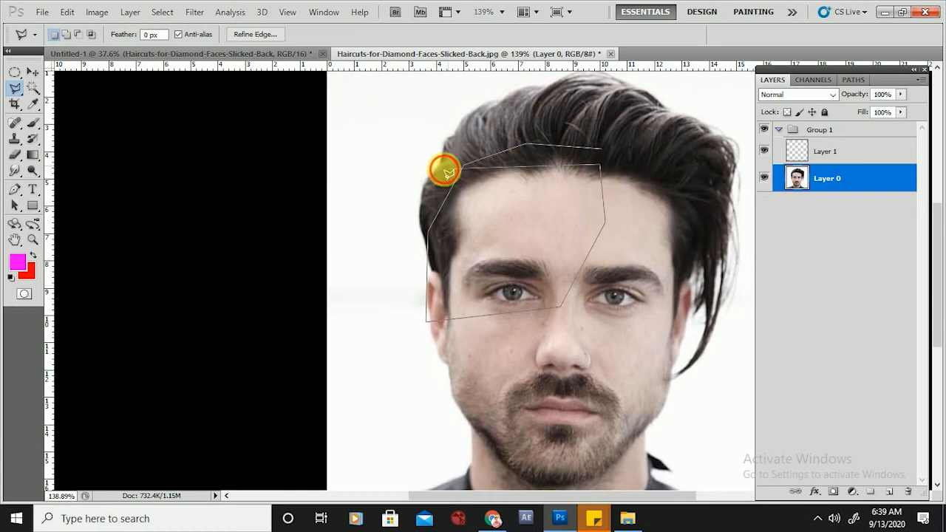
pyautogui.doubleClick(456, 186)
pyautogui.scroll(-3, 449, 133)
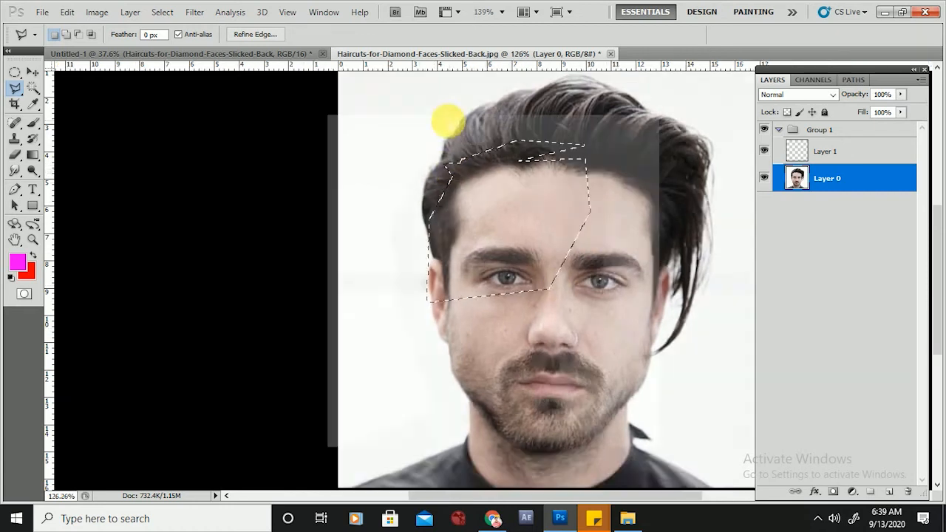
pyautogui.hotkey('ctrl', 'd')
# Step: Start a polygonal lasso outline at the photo's lower-left corner, following the man's shoulder, neck, ear and hair up to the crown
pyautogui.click(346, 429)
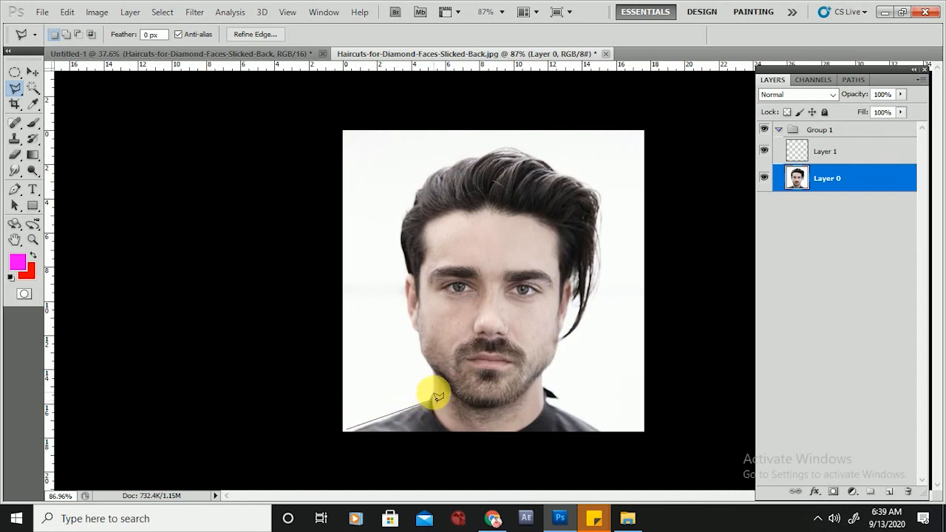
pyautogui.click(438, 396)
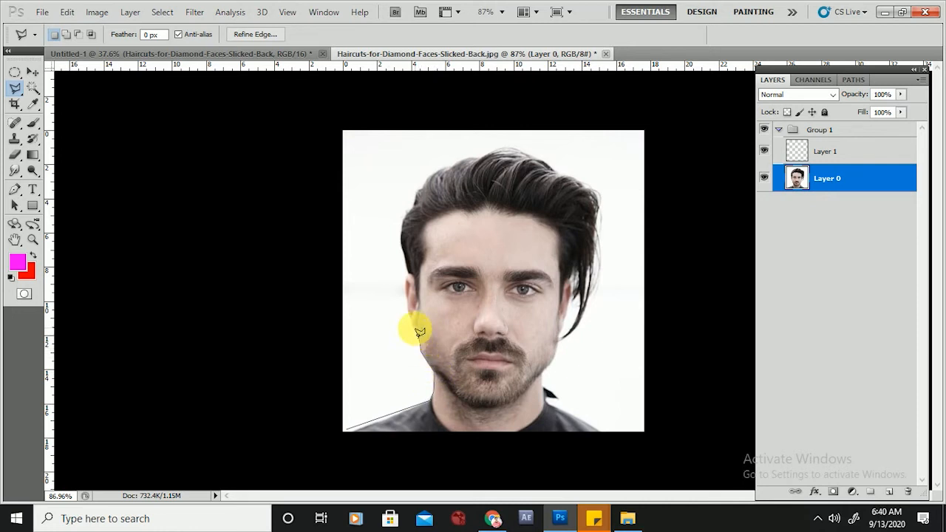
pyautogui.click(408, 281)
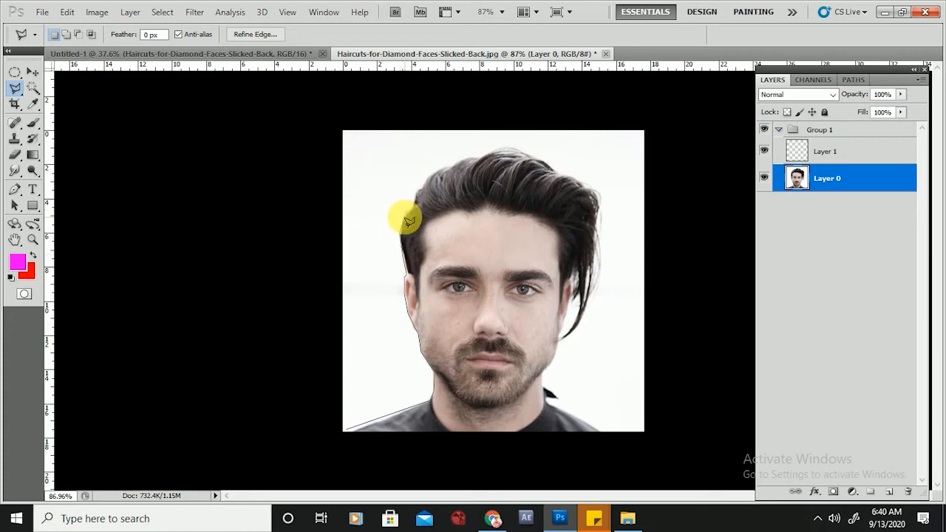
pyautogui.click(420, 189)
pyautogui.click(428, 178)
pyautogui.click(443, 168)
pyautogui.click(454, 167)
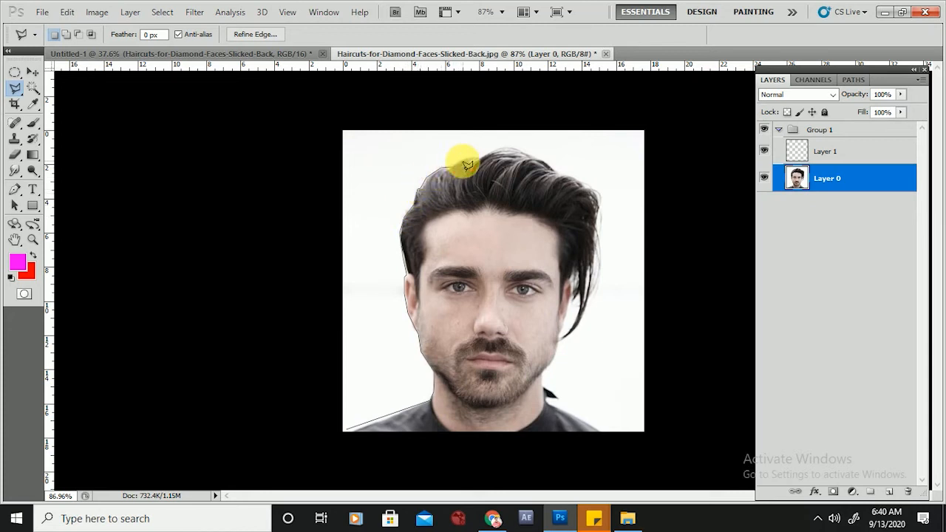
pyautogui.click(492, 153)
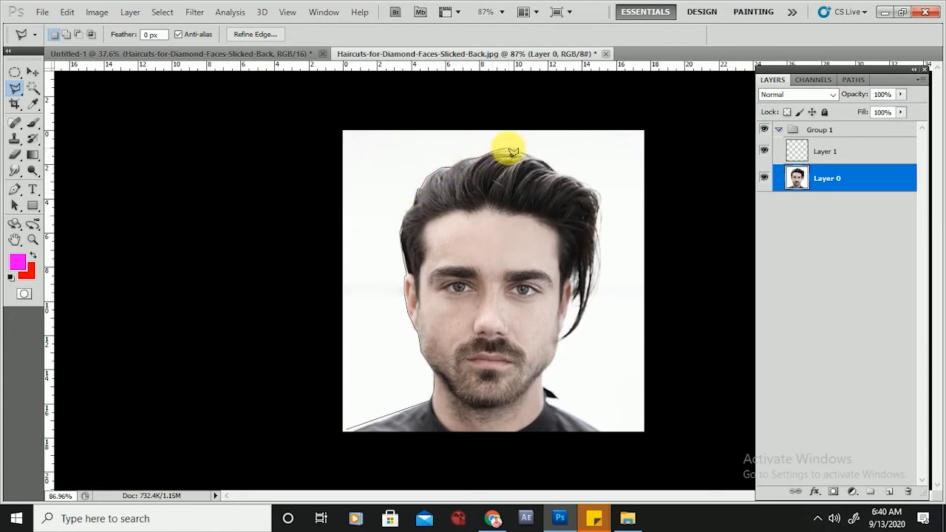
pyautogui.click(508, 148)
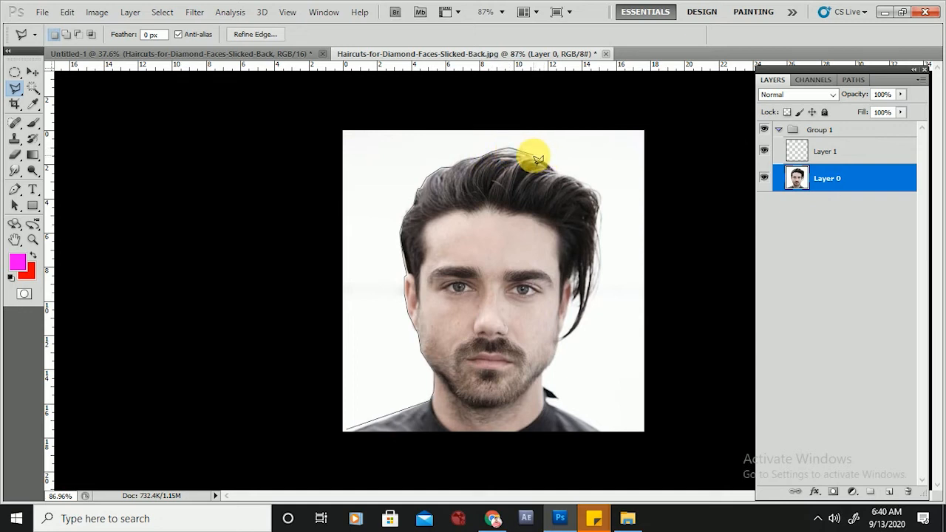
# Step: Continue the polygonal outline down the hanging hair, jaw, neck and other shoulder, and close it beneath the photo at the starting corner
pyautogui.click(590, 194)
pyautogui.click(597, 238)
pyautogui.click(592, 295)
pyautogui.click(582, 322)
pyautogui.click(566, 337)
pyautogui.click(570, 328)
pyautogui.click(580, 300)
pyautogui.click(564, 316)
pyautogui.click(559, 346)
pyautogui.click(546, 397)
pyautogui.click(606, 448)
pyautogui.click(565, 461)
pyautogui.click(416, 448)
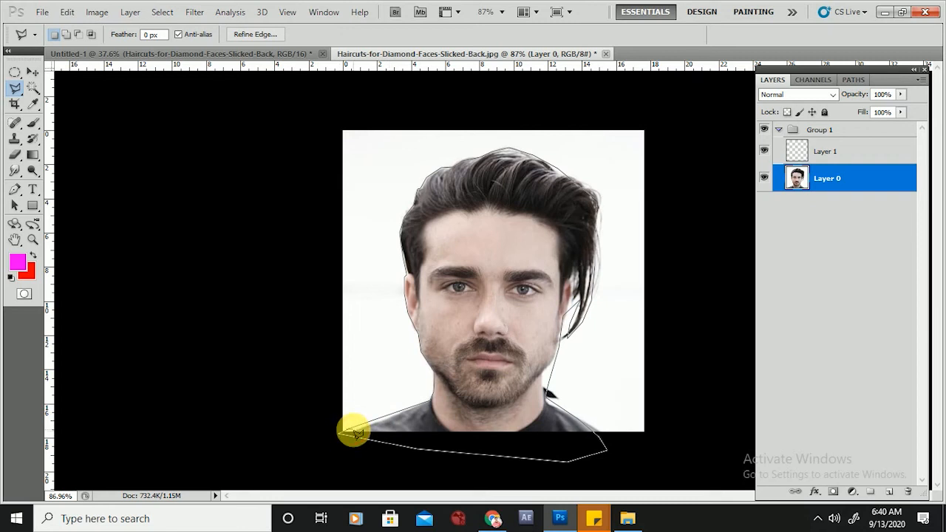
pyautogui.click(355, 433)
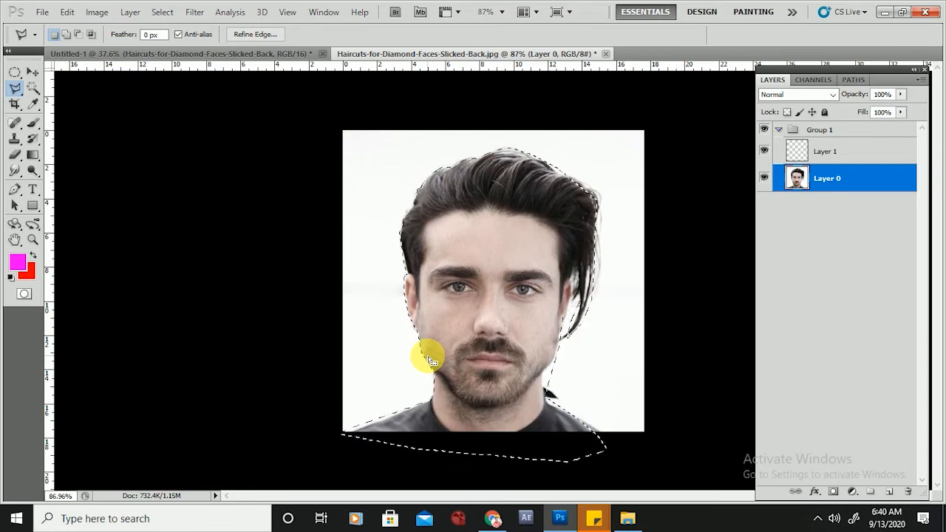
# Step: Cut the selected man from Layer 0 onto a new layer, and toggle the visibility of both layers to compare them
pyautogui.hotkey('shift', 'ctrl', 'j')
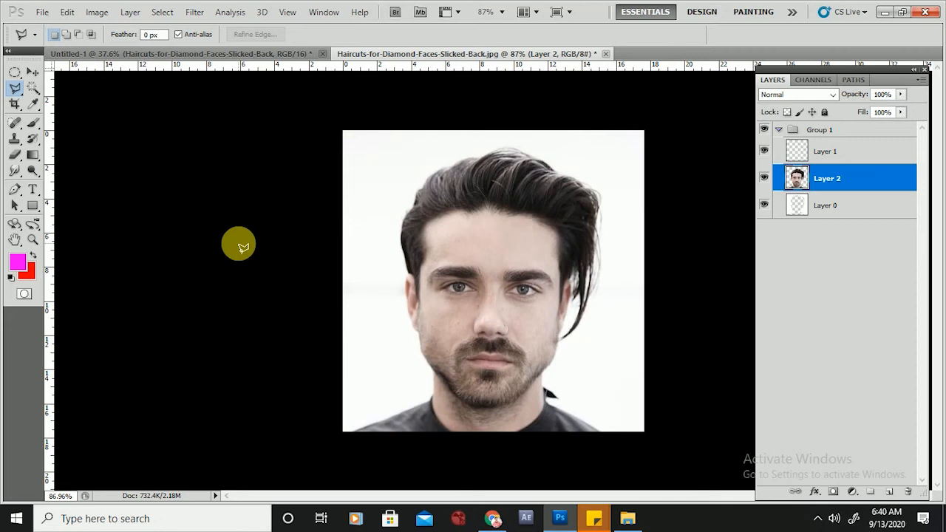
pyautogui.click(765, 178)
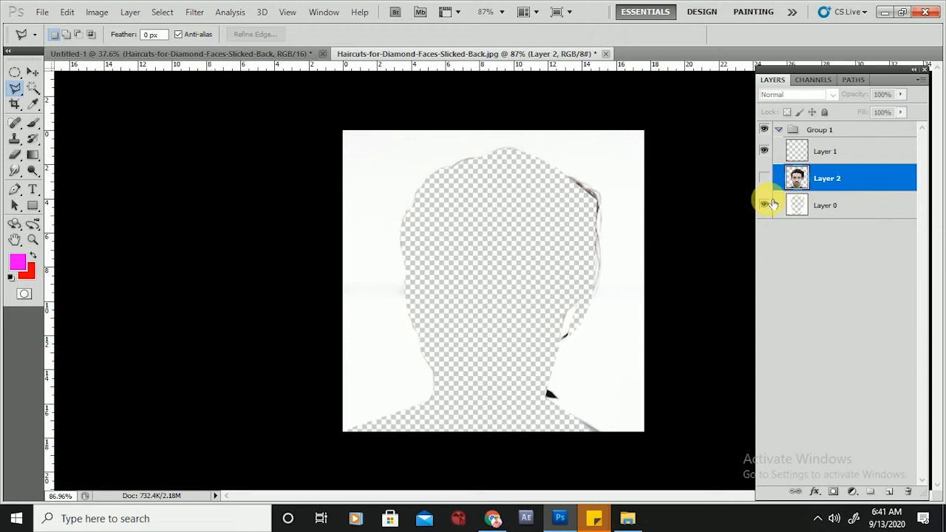
pyautogui.click(764, 205)
pyautogui.click(764, 205)
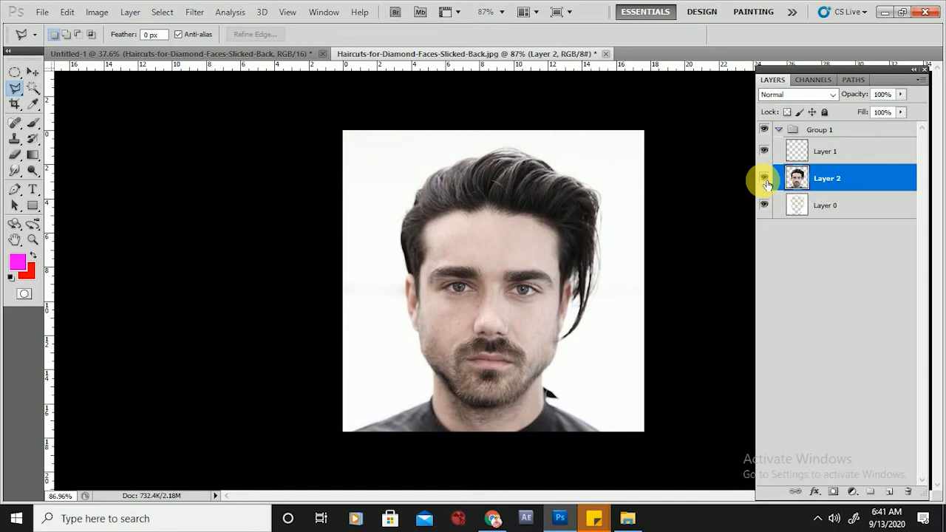
# Step: Undo the cut to a new layer, repeat it on the same selection, and undo it again
pyautogui.hotkey('ctrl', 'z')
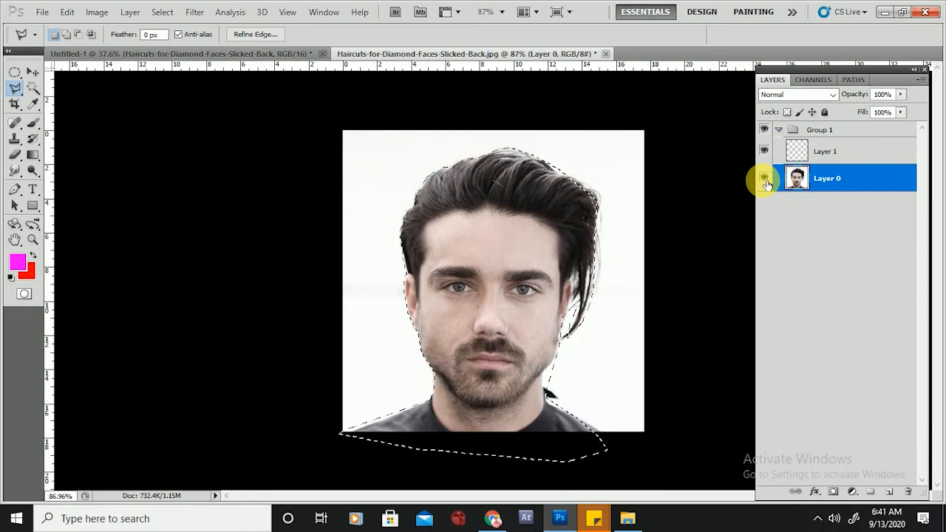
pyautogui.hotkey('ctrl', 'shift', 'j')
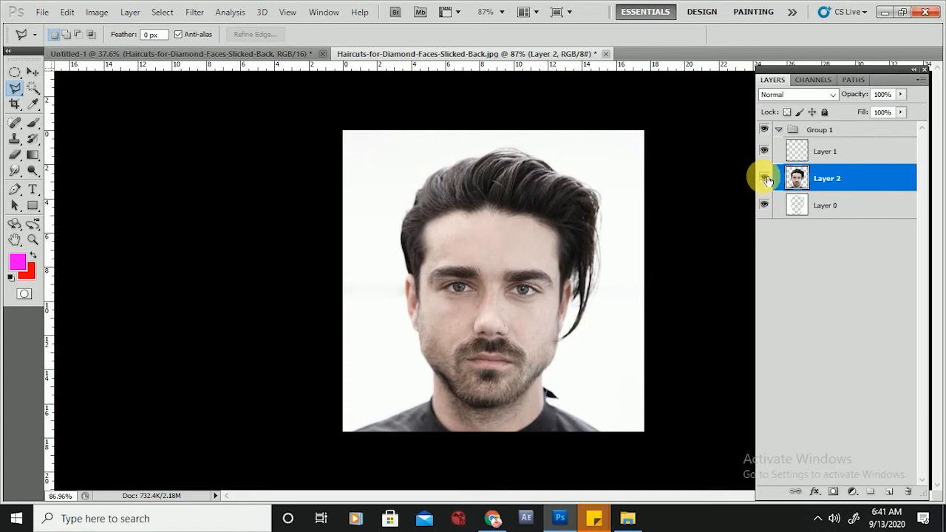
pyautogui.hotkey('ctrl', 'z')
pyautogui.click(694, 255)
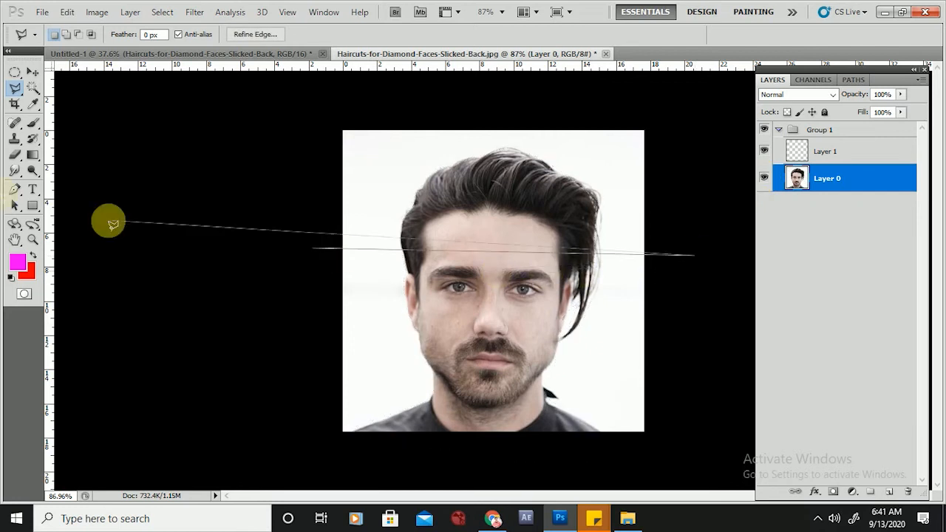
pyautogui.doubleClick(312, 176)
pyautogui.press('Return')
# Step: With the Magnetic Lasso, trace the man's outline from the lower-left shoulder around head and hair to the other shoulder, and close the selection
pyautogui.click(15, 88)
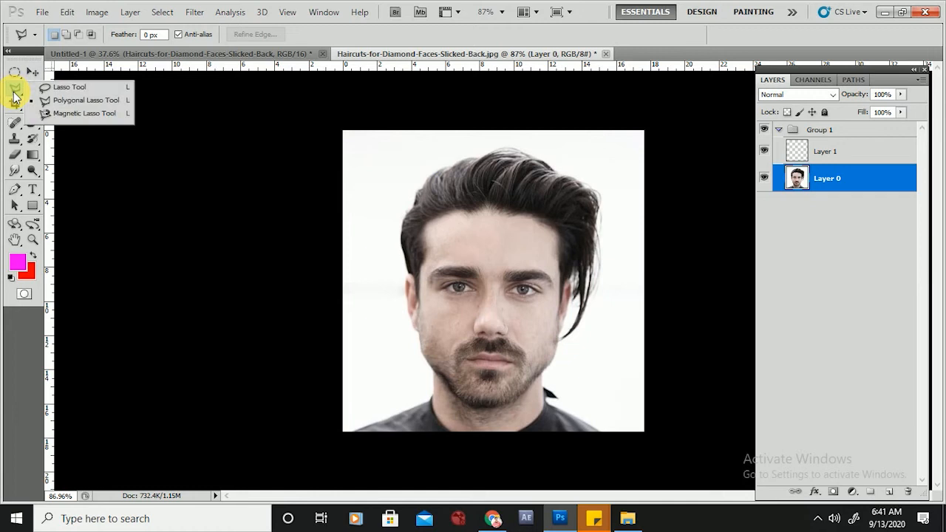
pyautogui.click(103, 122)
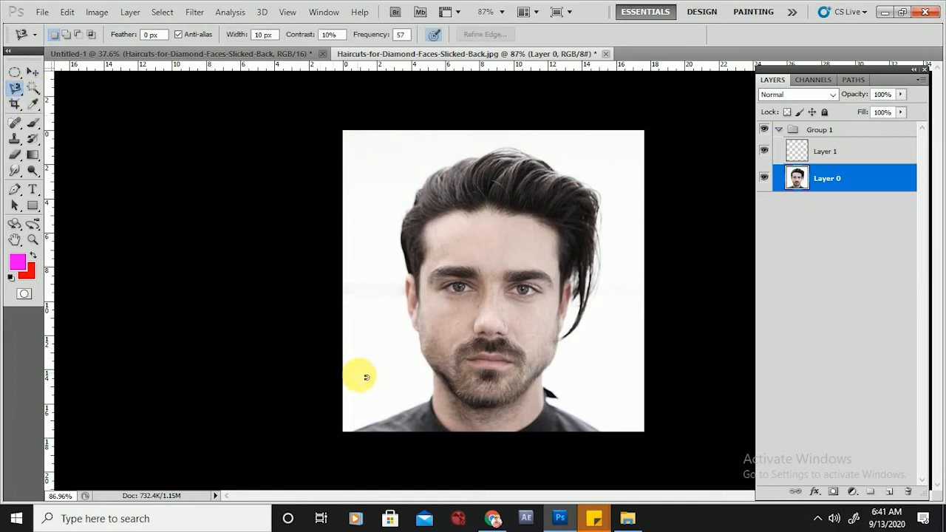
pyautogui.scroll(2, 427, 426)
pyautogui.scroll(-1, 427, 426)
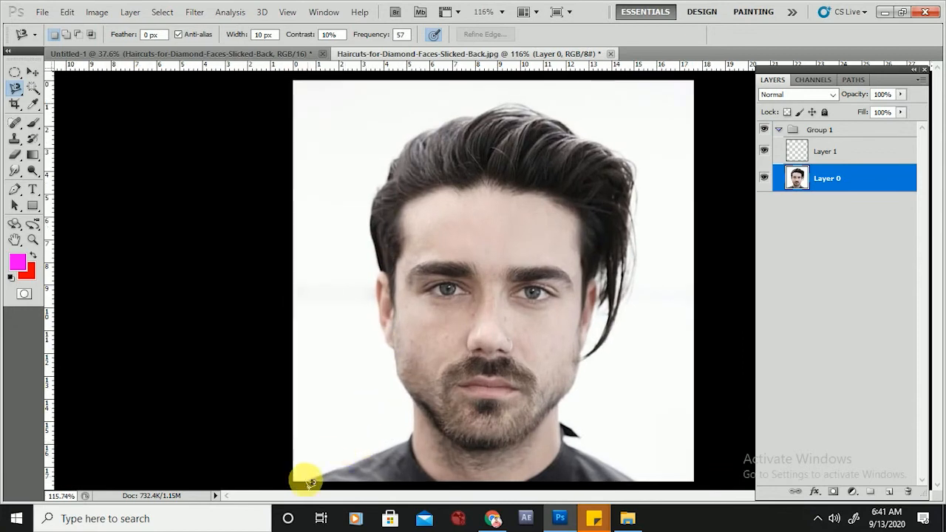
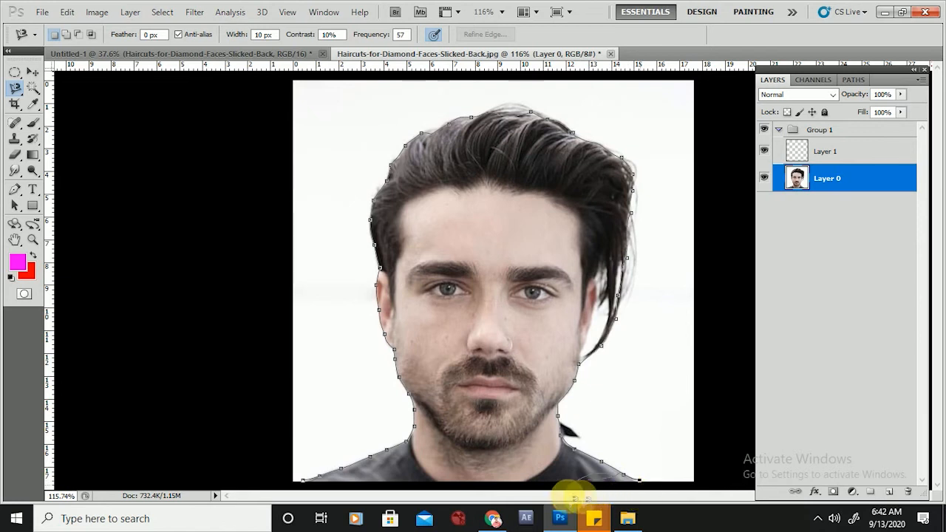
pyautogui.click(304, 482)
pyautogui.scroll(-2, 436, 210)
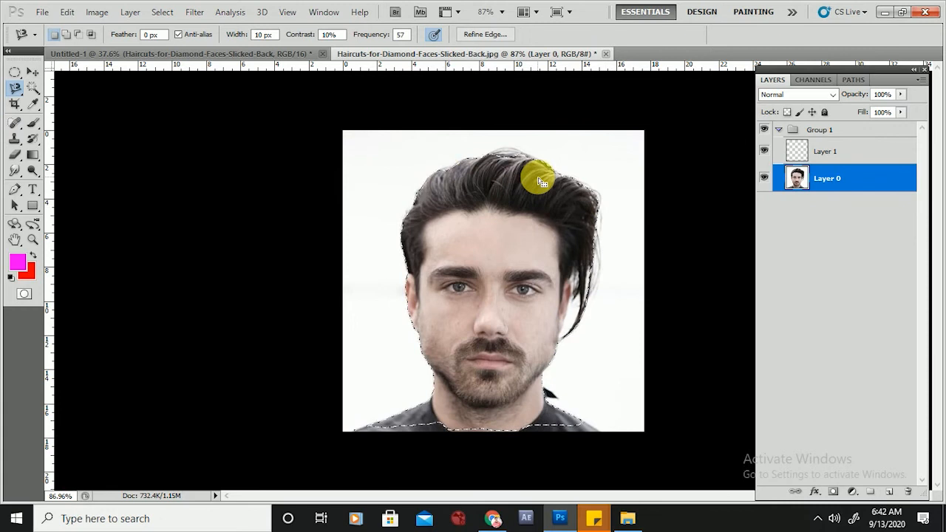
# Step: Add the missed hair strands at the crown to the existing selection with the freehand Lasso
pyautogui.scroll(5, 542, 181)
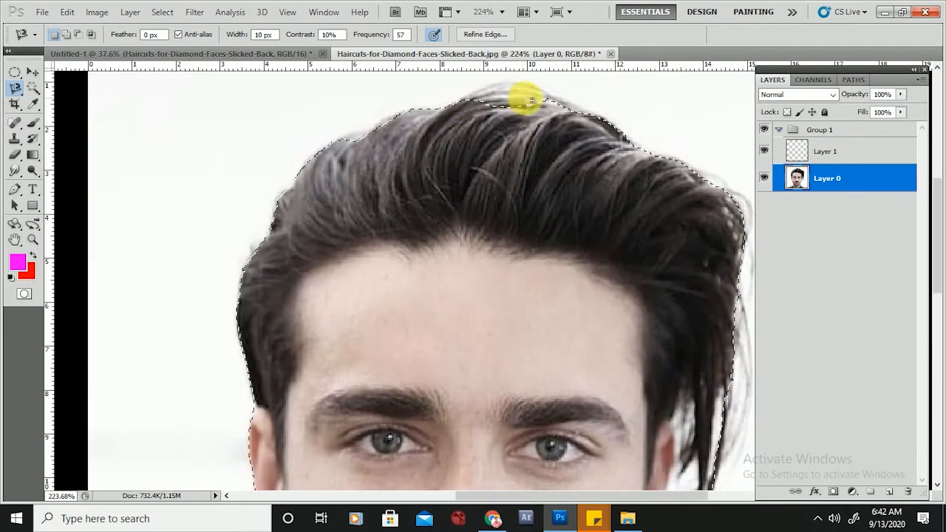
pyautogui.click(15, 87)
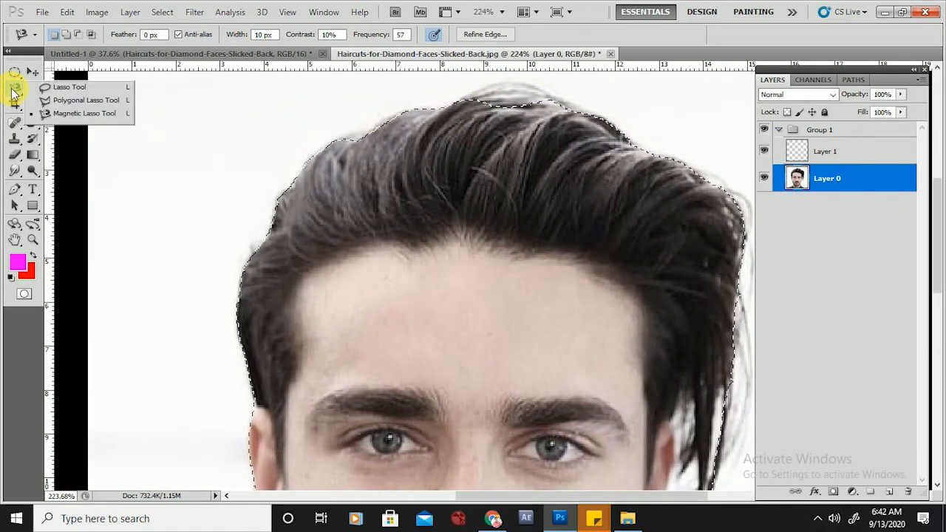
pyautogui.doubleClick(33, 88)
pyautogui.click(17, 91)
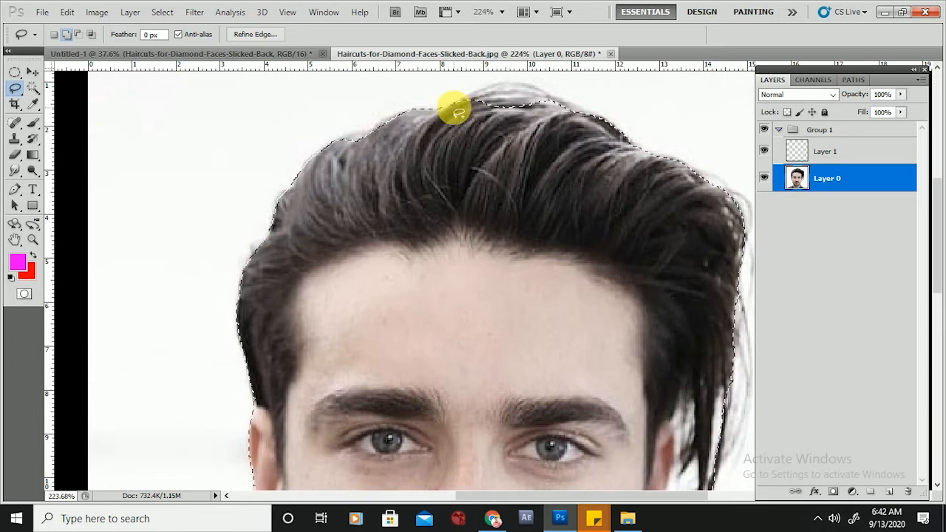
pyautogui.moveTo(546, 99)
pyautogui.mouseDown()
pyautogui.moveTo(501, 144)
pyautogui.moveTo(436, 118)
pyautogui.mouseUp()
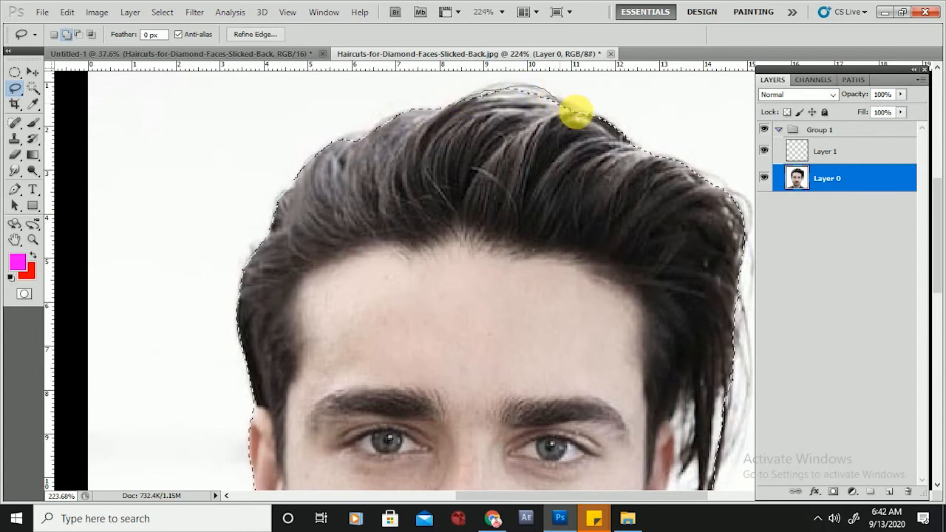
pyautogui.scroll(-5, 469, 126)
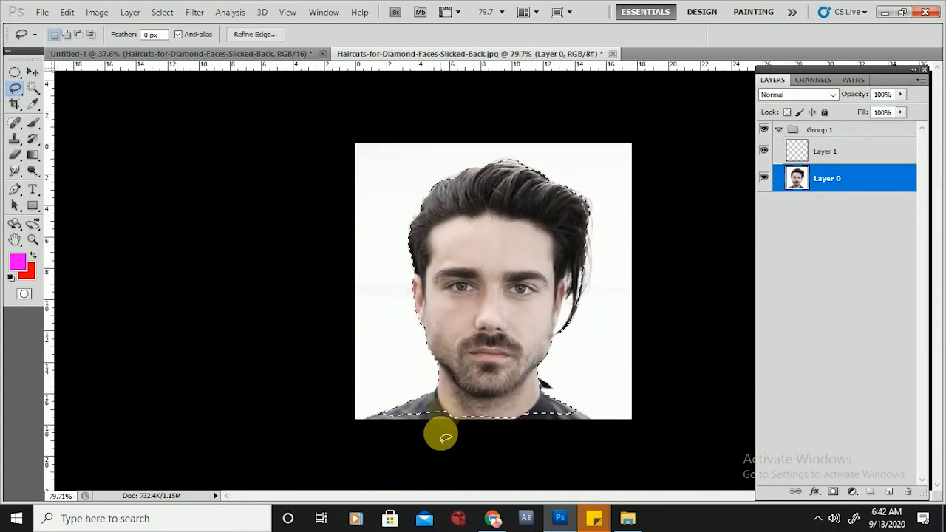
# Step: Add the missed shoulder areas along the photo's bottom edge to the man's selection with the freehand Lasso
pyautogui.scroll(5, 442, 414)
pyautogui.scroll(-2, 384, 279)
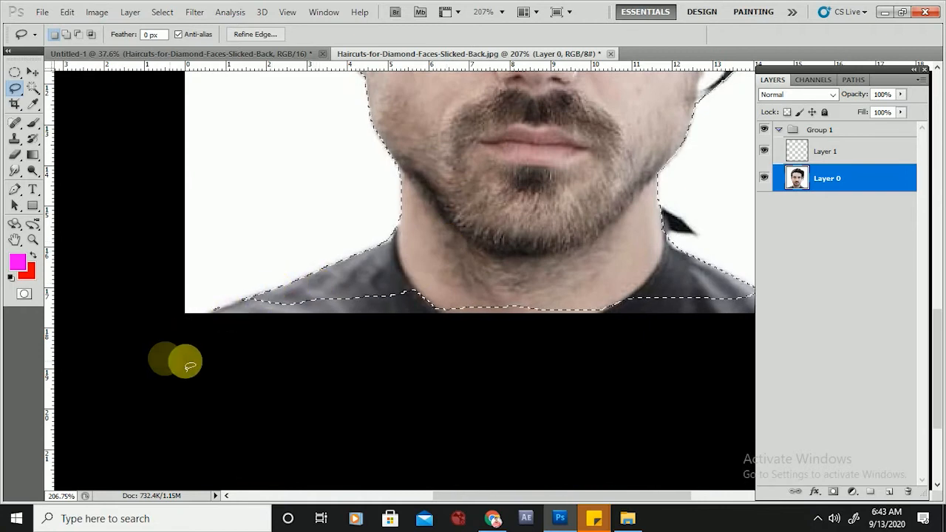
pyautogui.press('shift')
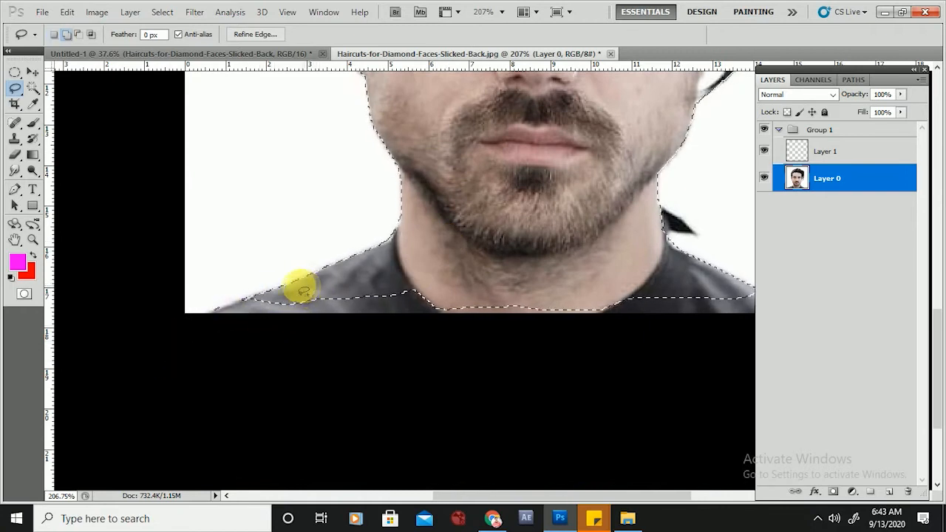
pyautogui.moveTo(214, 314)
pyautogui.mouseDown()
pyautogui.moveTo(192, 360)
pyautogui.moveTo(672, 366)
pyautogui.moveTo(721, 361)
pyautogui.moveTo(765, 323)
pyautogui.mouseUp()
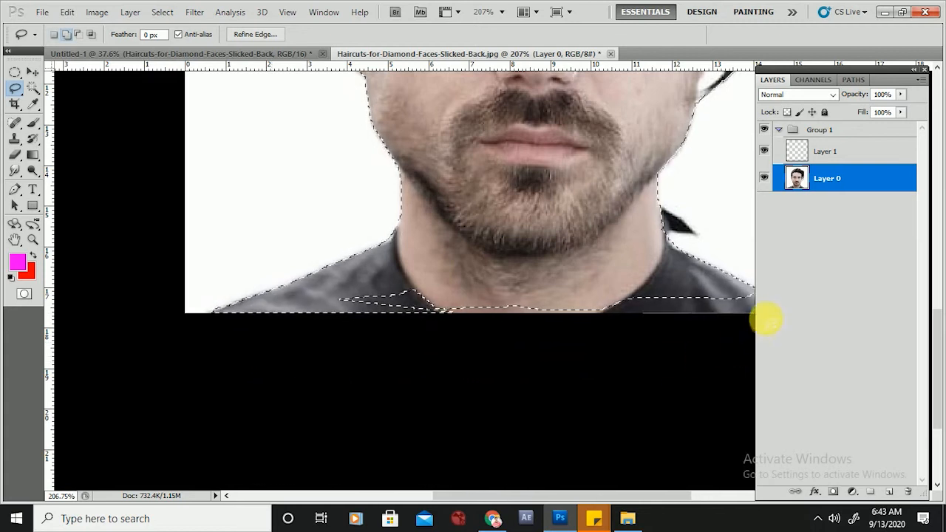
pyautogui.scroll(-2, 481, 285)
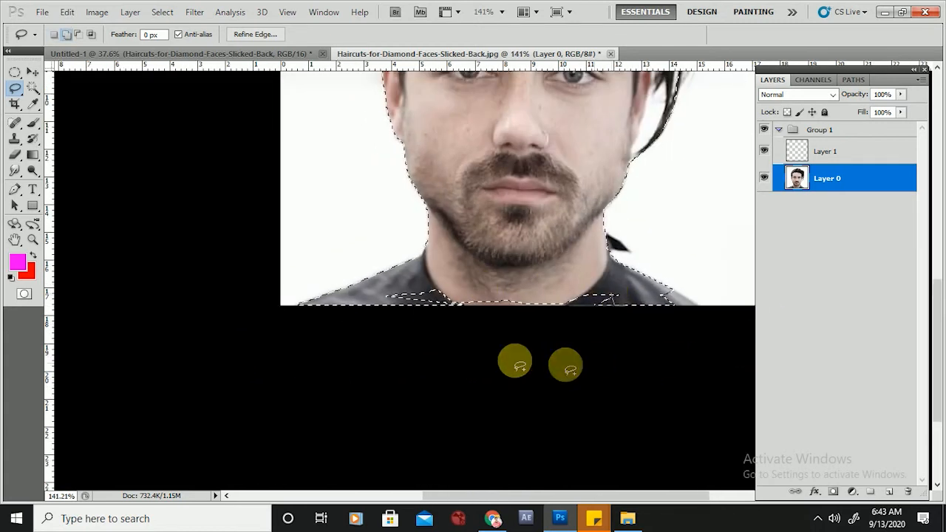
pyautogui.moveTo(650, 310)
pyautogui.mouseDown()
pyautogui.moveTo(697, 320)
pyautogui.moveTo(665, 297)
pyautogui.mouseUp()
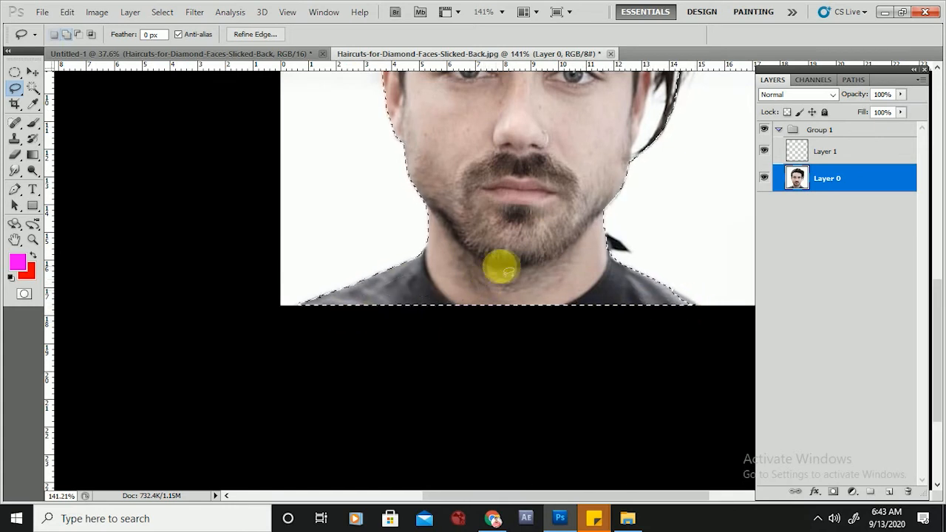
# Step: Subtract the white gap between the ear and the hanging hair strand from the selection with the Lasso
pyautogui.hotkey('ctrl', '0')
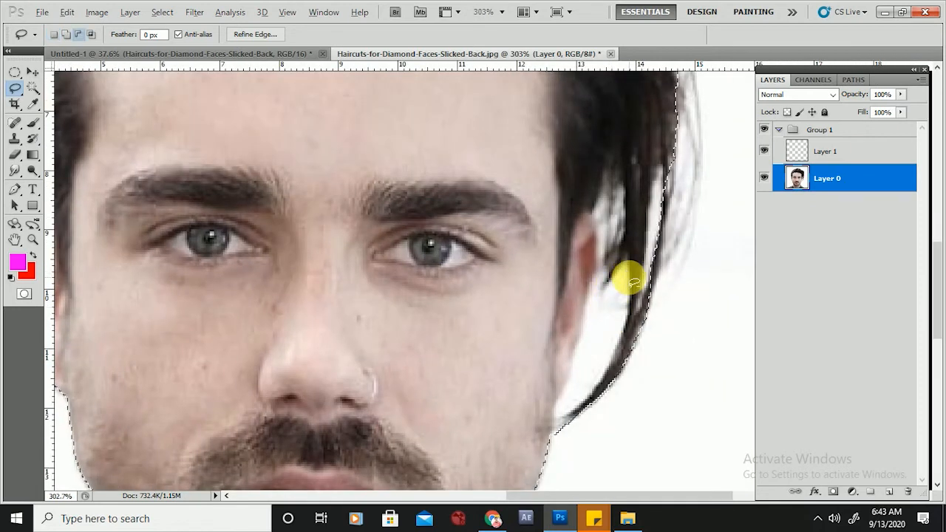
pyautogui.moveTo(624, 281)
pyautogui.mouseDown()
pyautogui.moveTo(613, 344)
pyautogui.moveTo(558, 422)
pyautogui.moveTo(555, 386)
pyautogui.moveTo(581, 310)
pyautogui.moveTo(601, 274)
pyautogui.moveTo(601, 285)
pyautogui.moveTo(629, 259)
pyautogui.mouseUp()
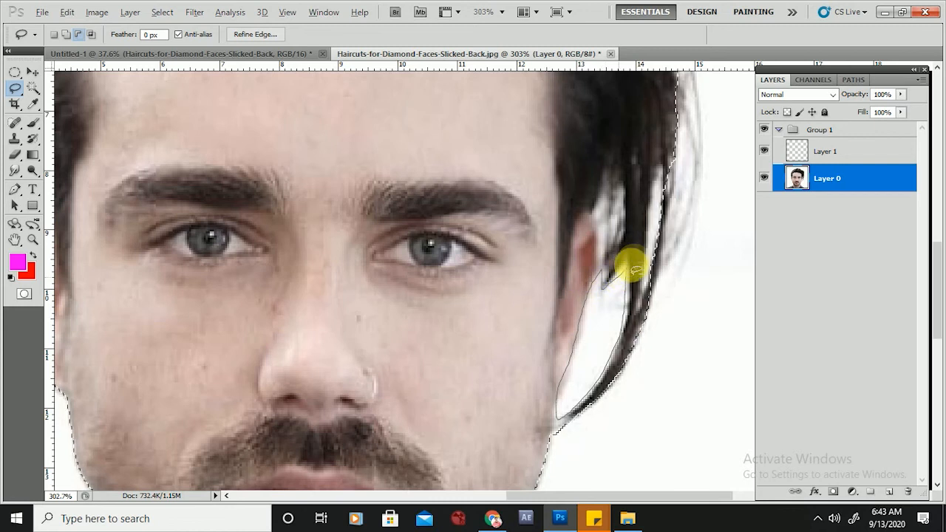
pyautogui.hotkey('ctrl', '0')
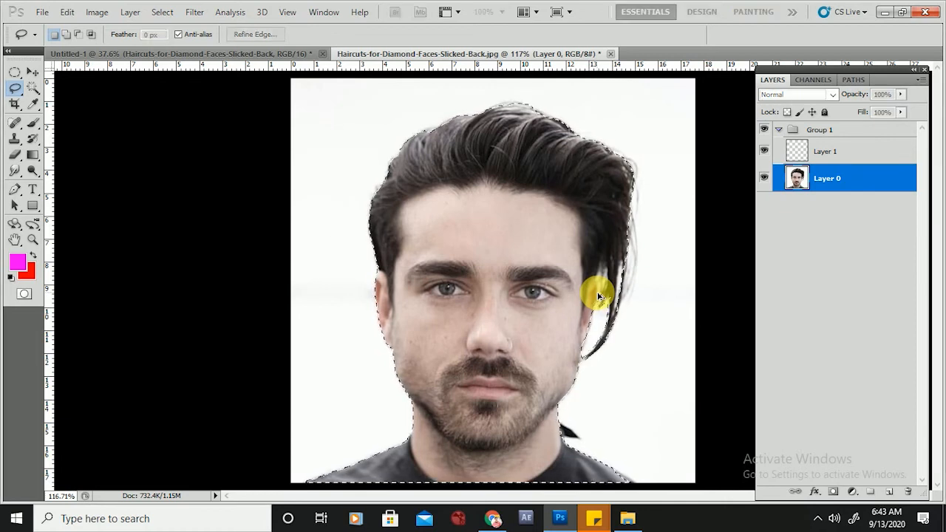
# Step: Cut the selected man from Layer 0 onto a new layer
pyautogui.hotkey('ctrl', 'shift', 'n')
pyautogui.click(583, 183)
pyautogui.hotkey('ctrl', 'shift', 'j')
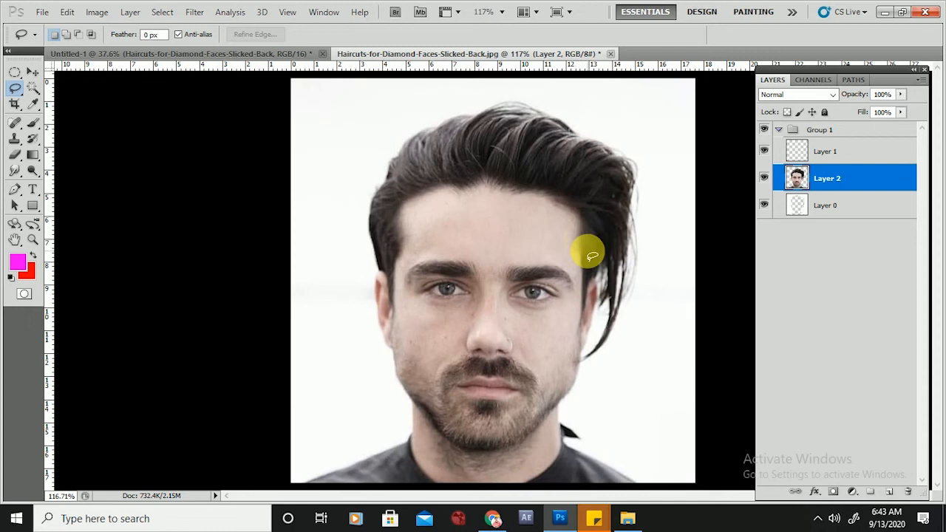
# Step: Undo the cut of the man to the new layer and clear the selection
pyautogui.hotkey('ctrl', 'z')
pyautogui.hotkey('ctrl', 'z')
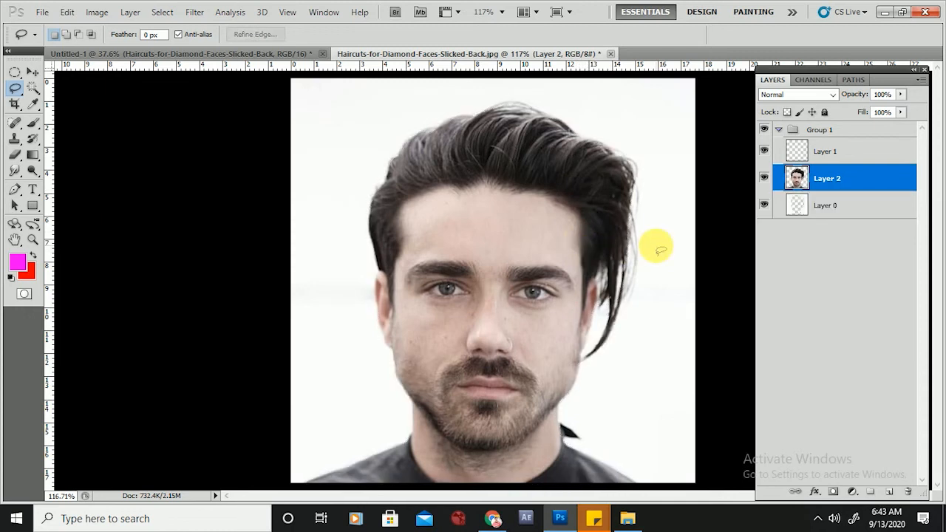
pyautogui.hotkey('ctrl', 'z')
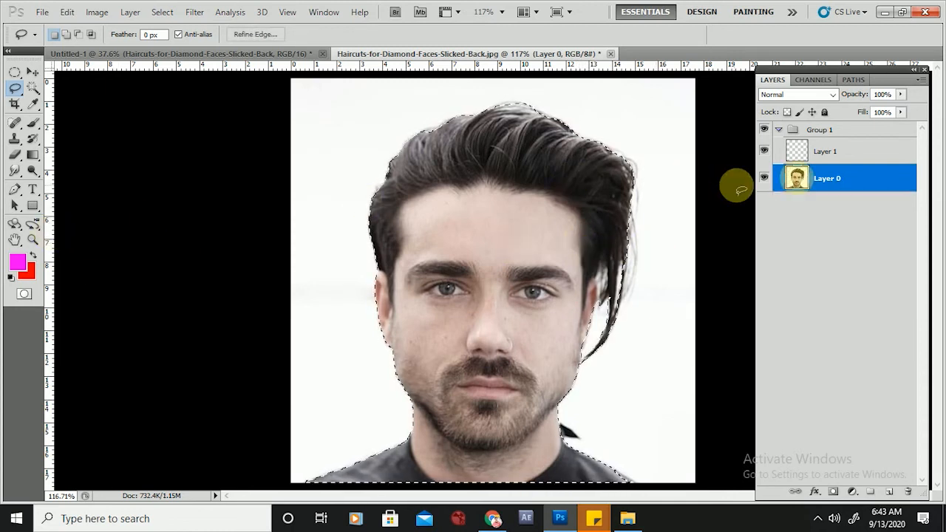
pyautogui.hotkey('ctrl', 'd')
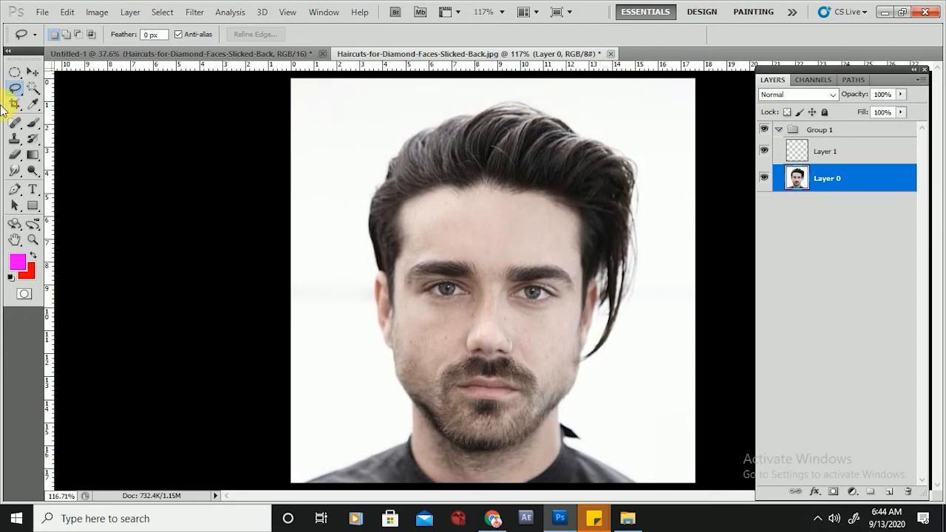
# Step: Select the white background with the Magic Wand at tolerance 32, delete it, and undo the deletion
pyautogui.click(32, 90)
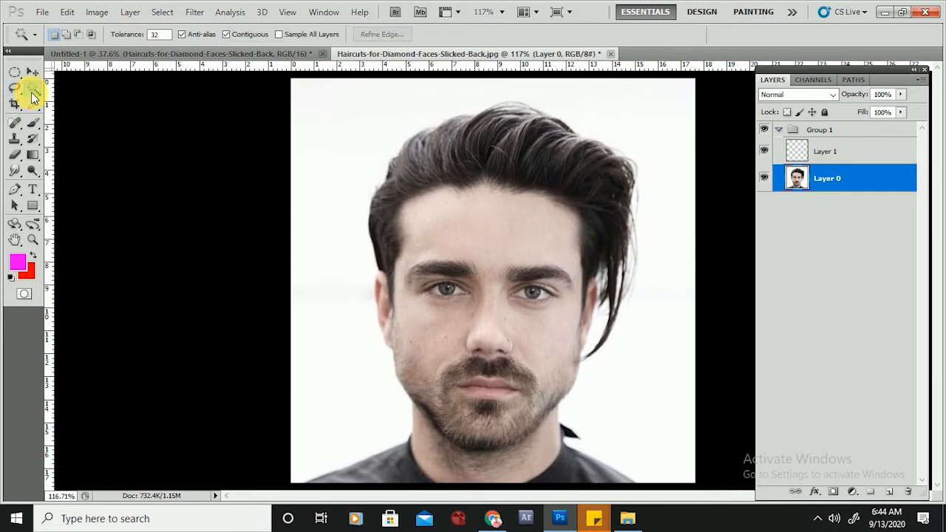
pyautogui.click(377, 111)
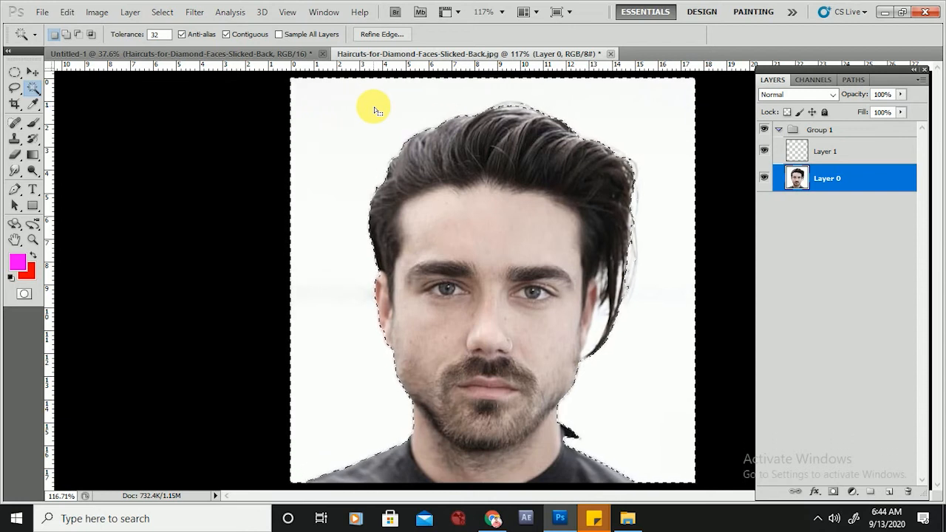
pyautogui.press('Delete')
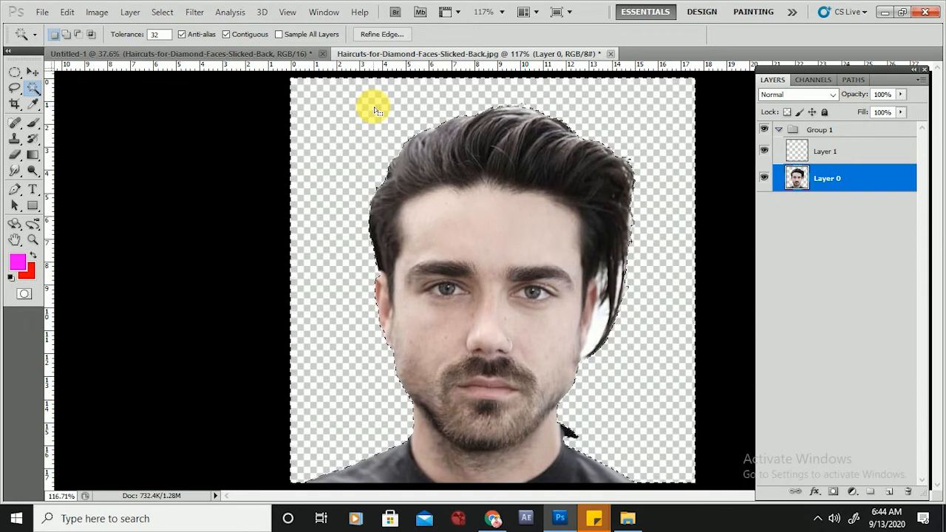
pyautogui.hotkey('ctrl', 'z')
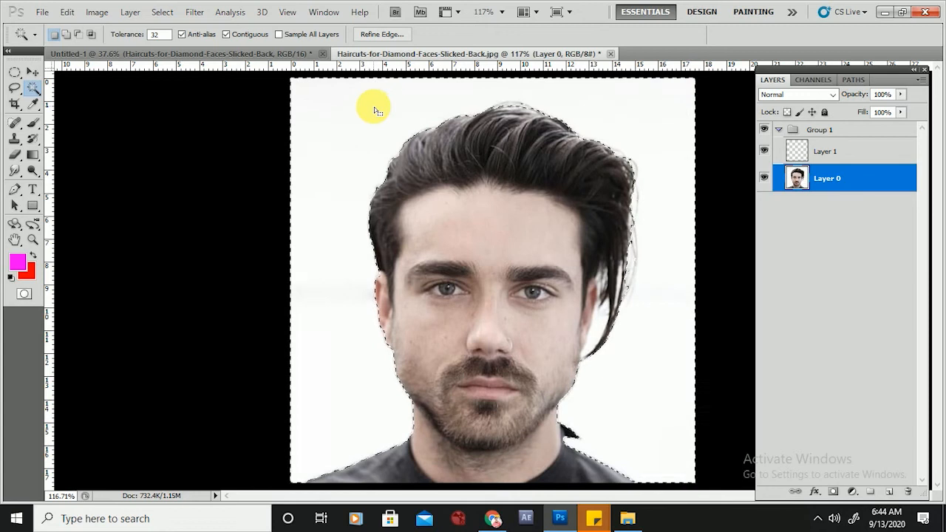
# Step: Cut the selected background onto a new layer, toggle that layer's visibility to compare, and undo the cut
pyautogui.hotkey('ctrl', 'j')
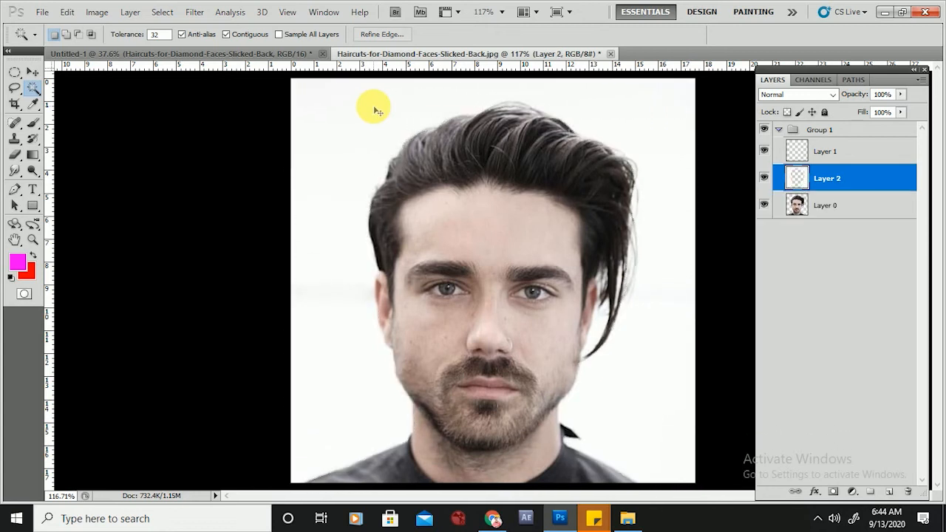
pyautogui.click(764, 180)
pyautogui.click(764, 180)
pyautogui.click(764, 180)
pyautogui.click(764, 179)
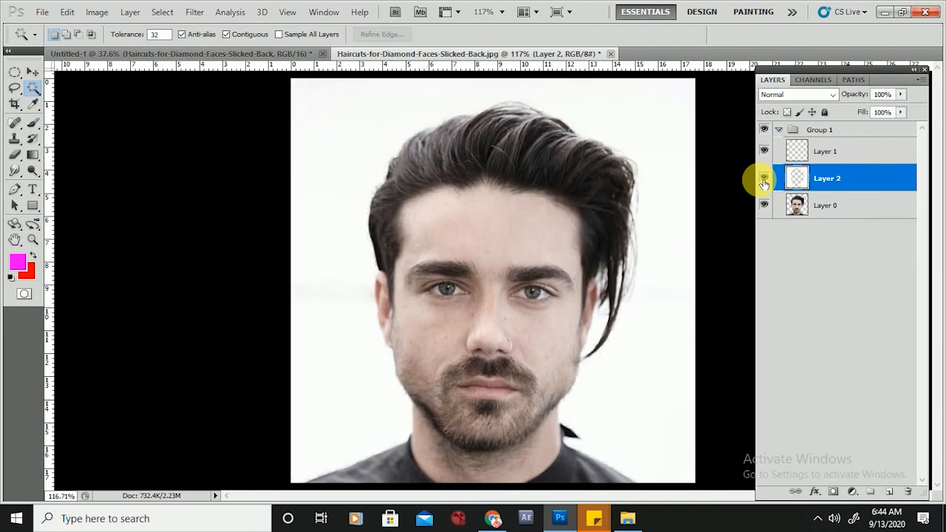
pyautogui.hotkey('ctrl', 'z')
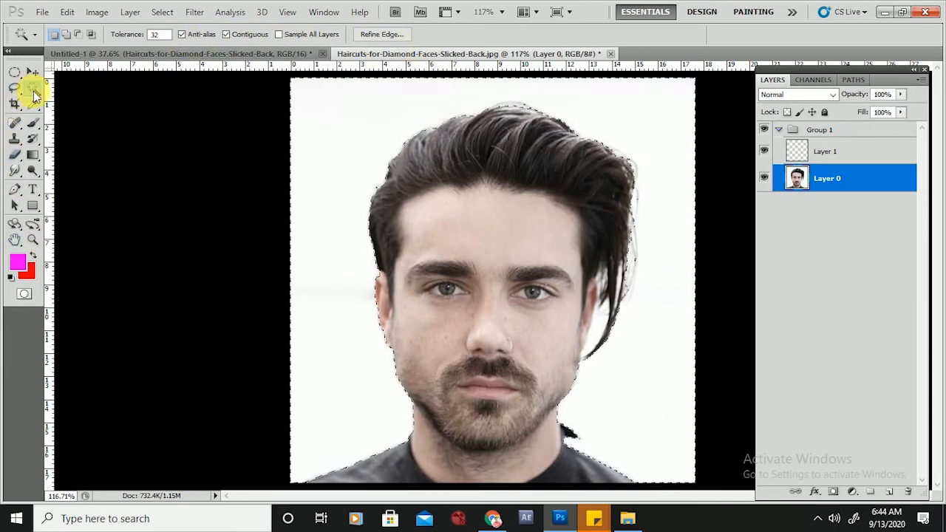
# Step: Clear the selection and reselect the white background beside the jaw with the Magic Wand at tolerance 32
pyautogui.click(159, 34)
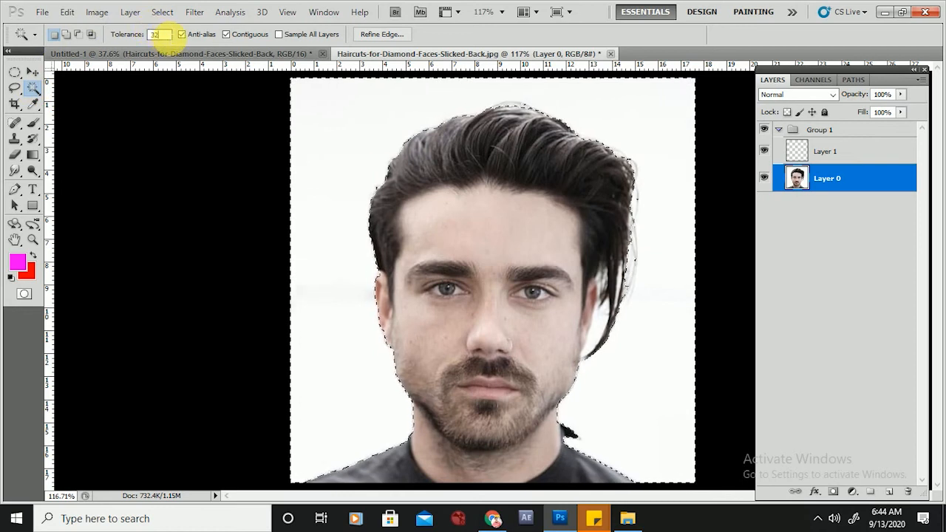
pyautogui.click(644, 317)
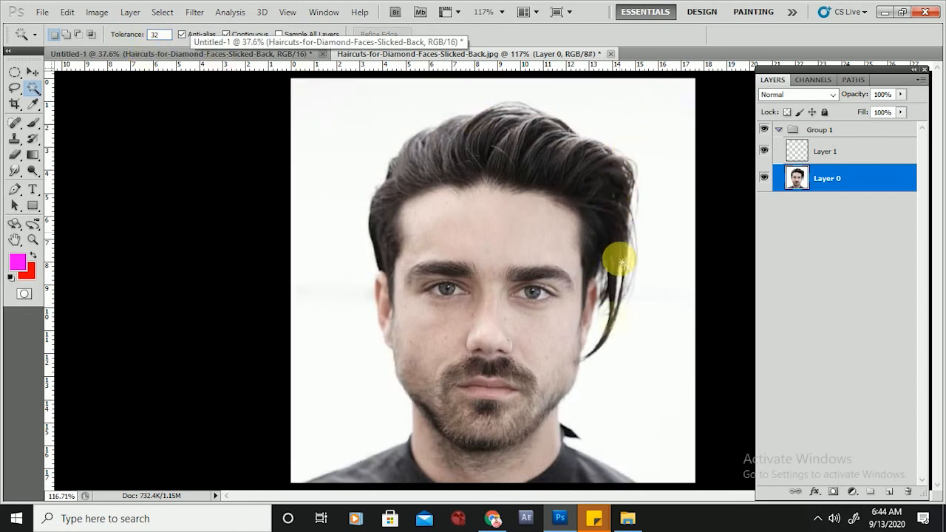
pyautogui.scroll(5, 527, 448)
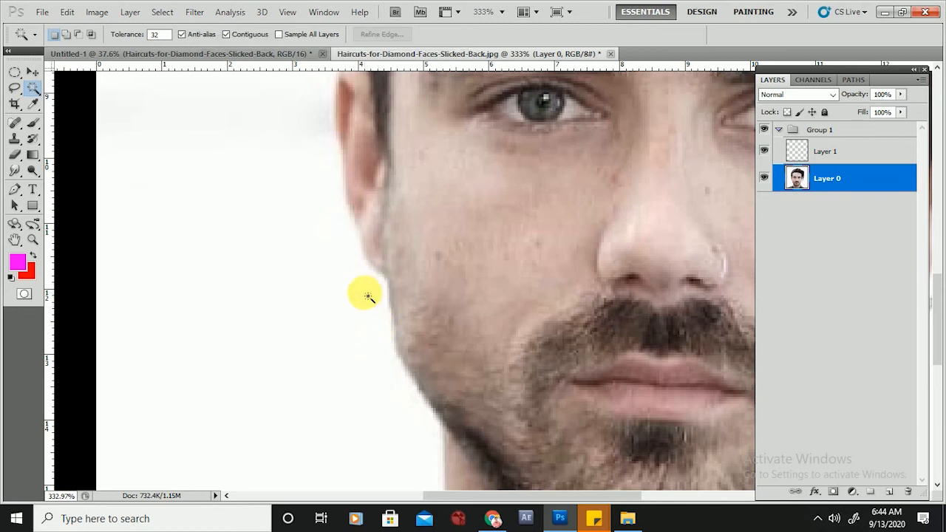
pyautogui.click(311, 297)
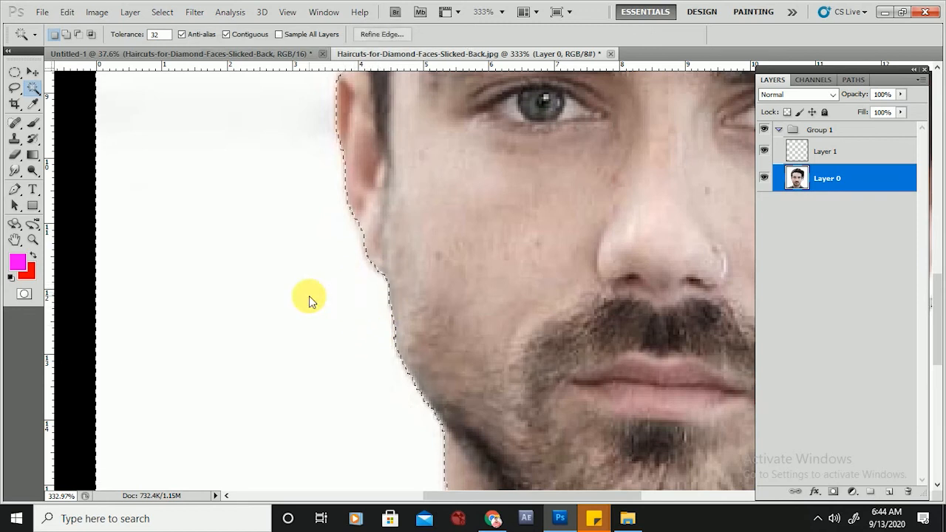
pyautogui.click(167, 37)
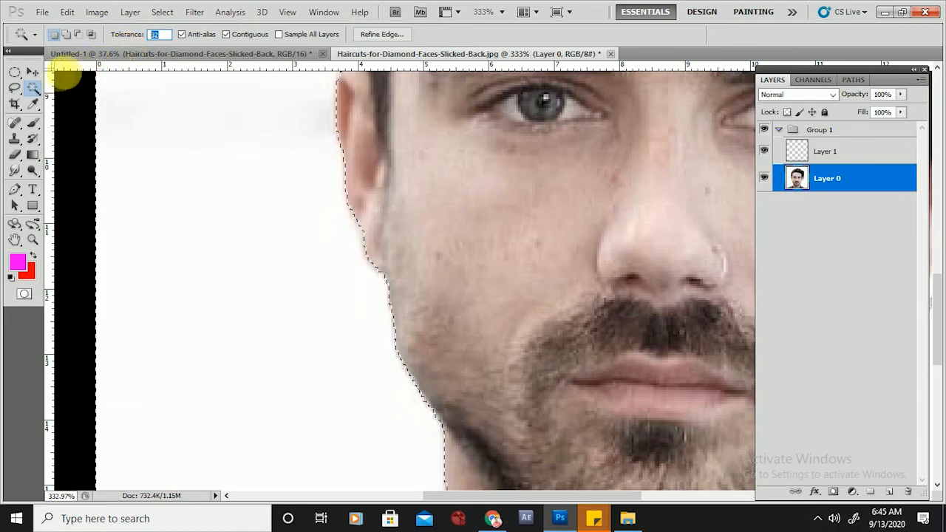
# Step: Replace the background selection with a Quick Selection of the man's cheek, lower face and neck, using a size 30 brush
pyautogui.click(35, 90)
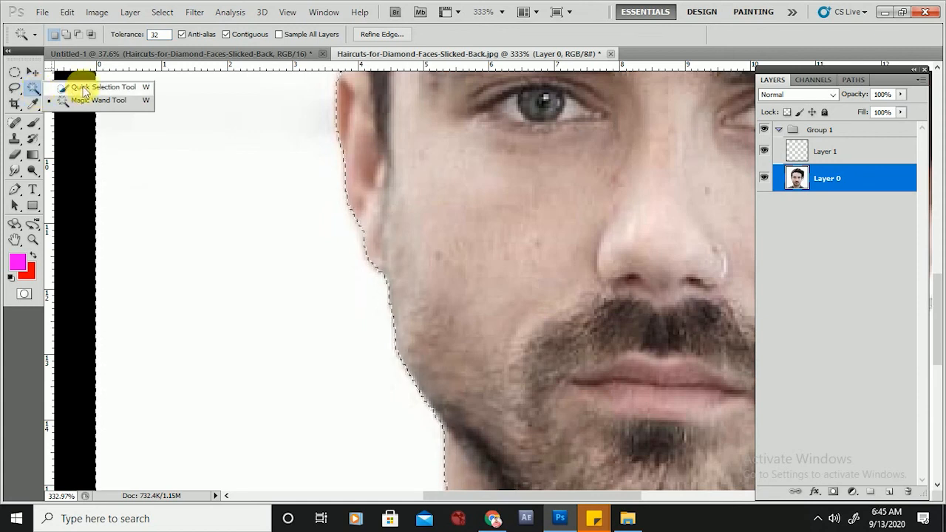
pyautogui.click(86, 86)
pyautogui.hotkey('ctrl', 'd')
pyautogui.click(429, 203)
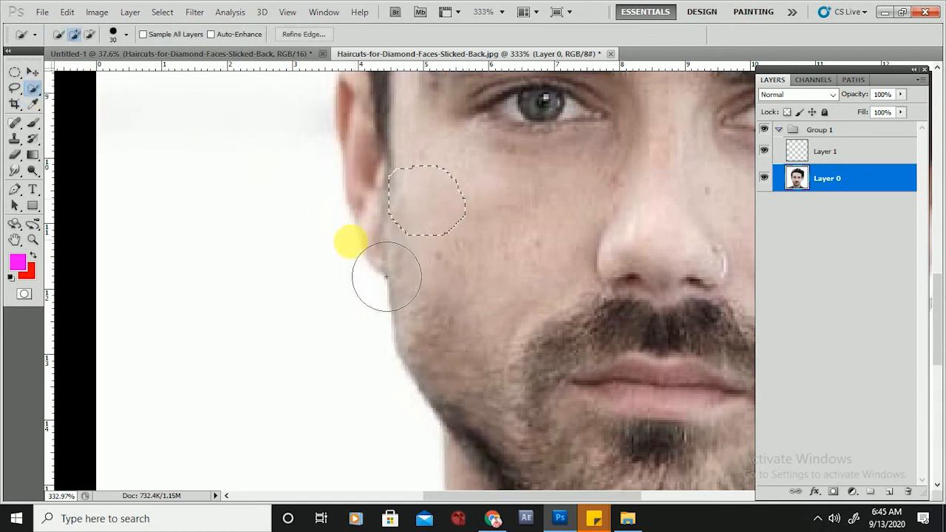
pyautogui.scroll(-3, 365, 259)
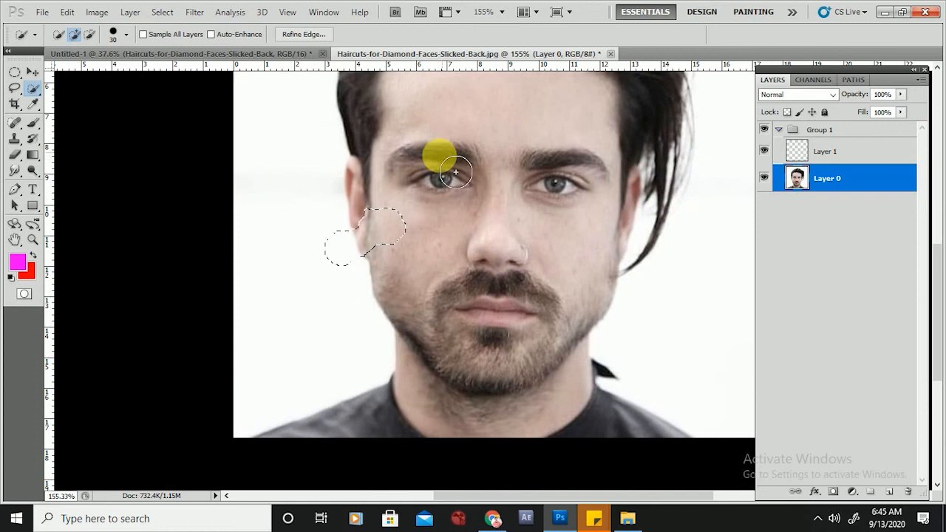
pyautogui.rightClick(438, 188)
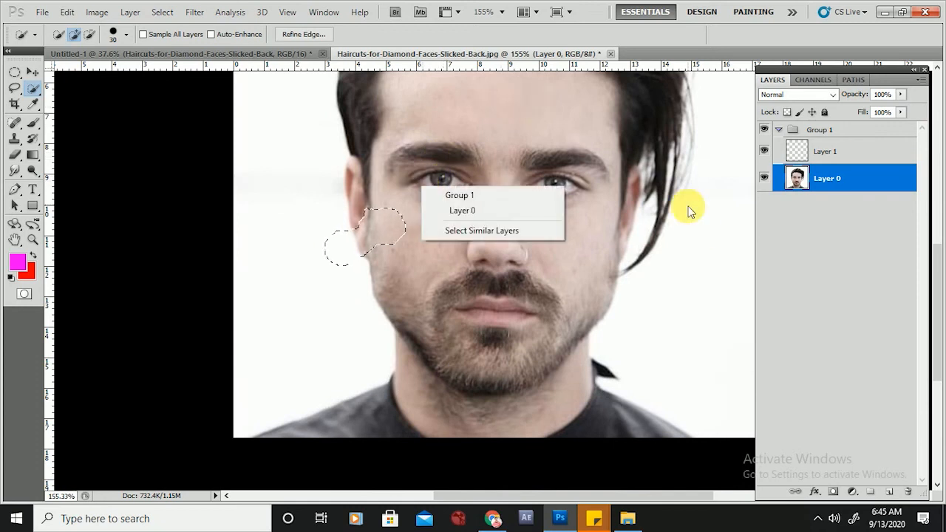
pyautogui.click(574, 236)
pyautogui.scroll(2, 462, 222)
pyautogui.moveTo(433, 160)
pyautogui.mouseDown()
pyautogui.moveTo(410, 355)
pyautogui.moveTo(441, 379)
pyautogui.moveTo(459, 421)
pyautogui.moveTo(493, 439)
pyautogui.moveTo(551, 435)
pyautogui.moveTo(595, 416)
pyautogui.moveTo(627, 377)
pyautogui.mouseUp()
pyautogui.scroll(-2, 568, 251)
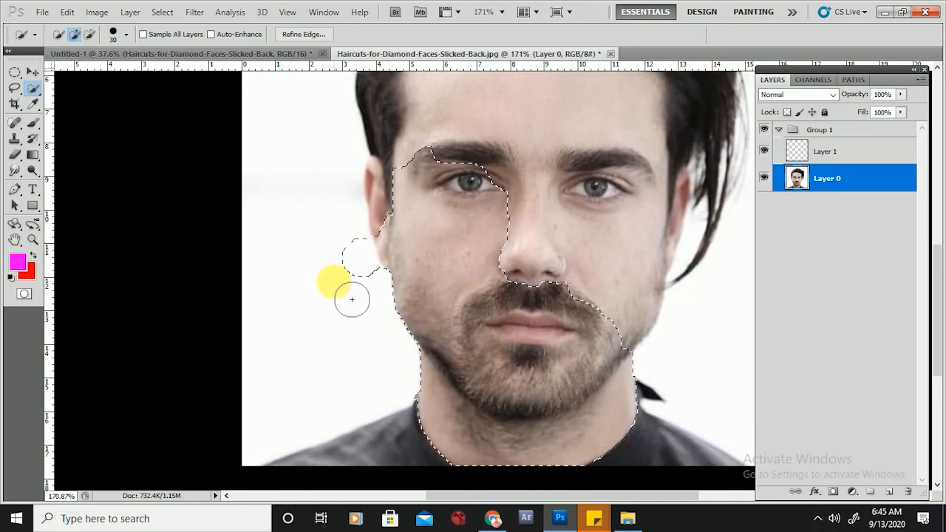
# Step: Subtract the background patch beside the ear from the selection, and extend it over the rest of the face, the forehead and that ear
pyautogui.keyDown('alt'); pyautogui.click(373, 275); pyautogui.keyUp('alt')
pyautogui.keyDown('alt'); pyautogui.click(379, 282); pyautogui.keyUp('alt')
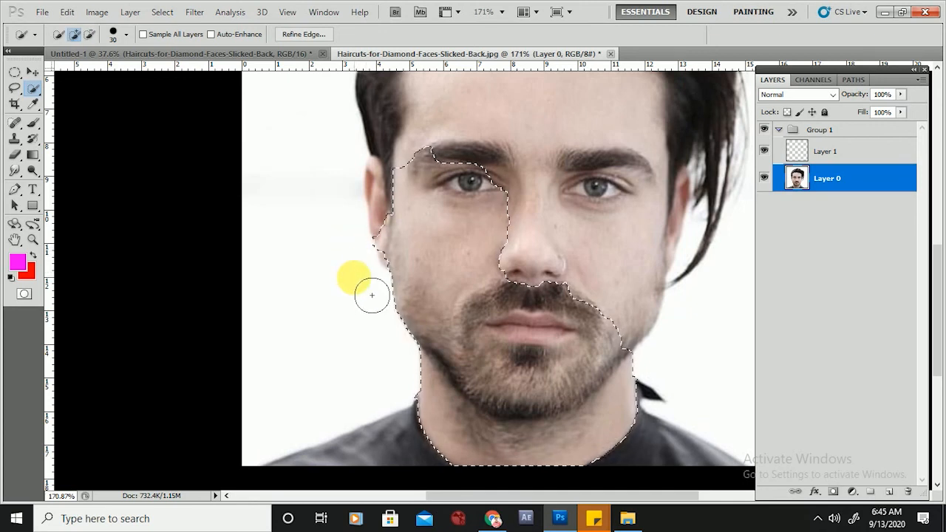
pyautogui.moveTo(468, 185)
pyautogui.mouseDown()
pyautogui.moveTo(458, 164)
pyautogui.moveTo(513, 161)
pyautogui.moveTo(511, 137)
pyautogui.moveTo(558, 199)
pyautogui.moveTo(555, 139)
pyautogui.moveTo(538, 127)
pyautogui.moveTo(538, 239)
pyautogui.mouseUp()
pyautogui.hotkey('ctrl', '0')
pyautogui.moveTo(481, 217)
pyautogui.mouseDown()
pyautogui.moveTo(453, 247)
pyautogui.moveTo(469, 213)
pyautogui.moveTo(517, 215)
pyautogui.moveTo(546, 260)
pyautogui.moveTo(541, 385)
pyautogui.moveTo(507, 268)
pyautogui.moveTo(418, 221)
pyautogui.moveTo(422, 235)
pyautogui.moveTo(433, 222)
pyautogui.moveTo(386, 207)
pyautogui.moveTo(377, 252)
pyautogui.mouseUp()
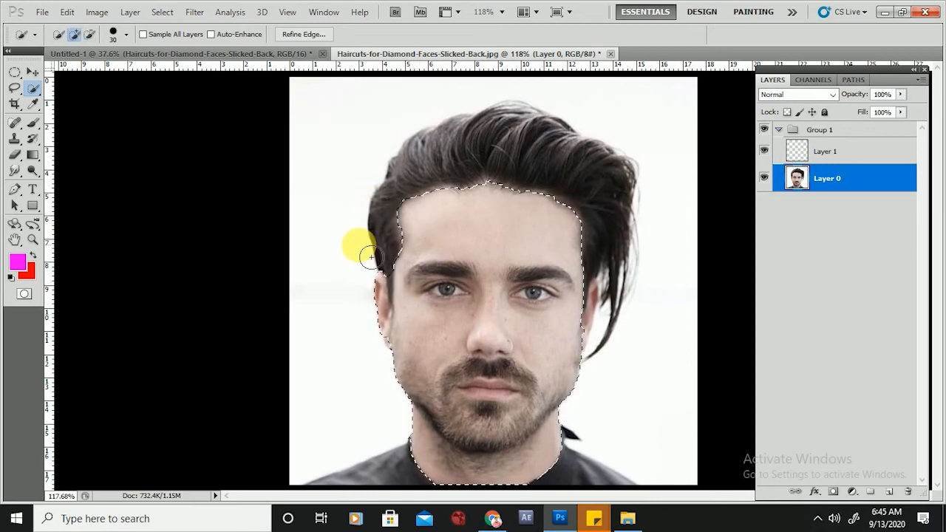
# Step: Add a Curves adjustment layer masked to the selected face and neck, and pull the curve down to darken the skin
pyautogui.scroll(-4, 422, 217)
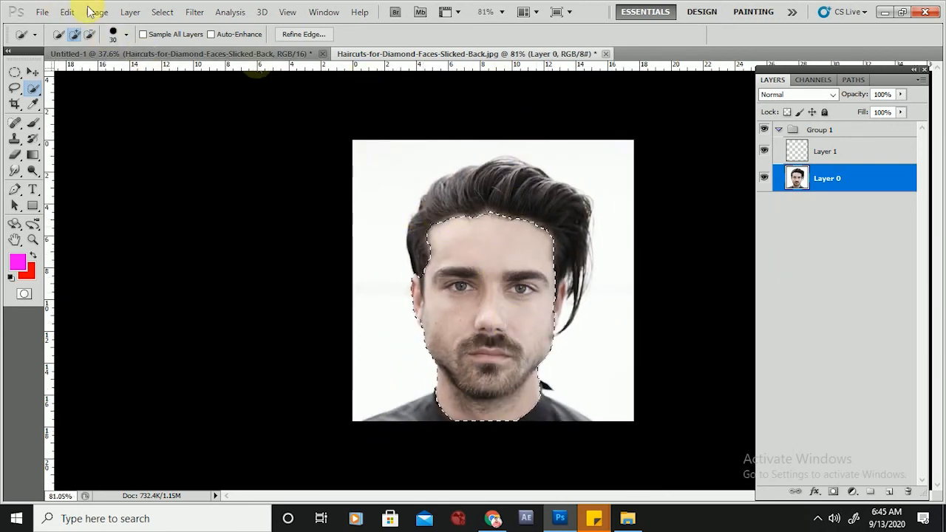
pyautogui.click(860, 494)
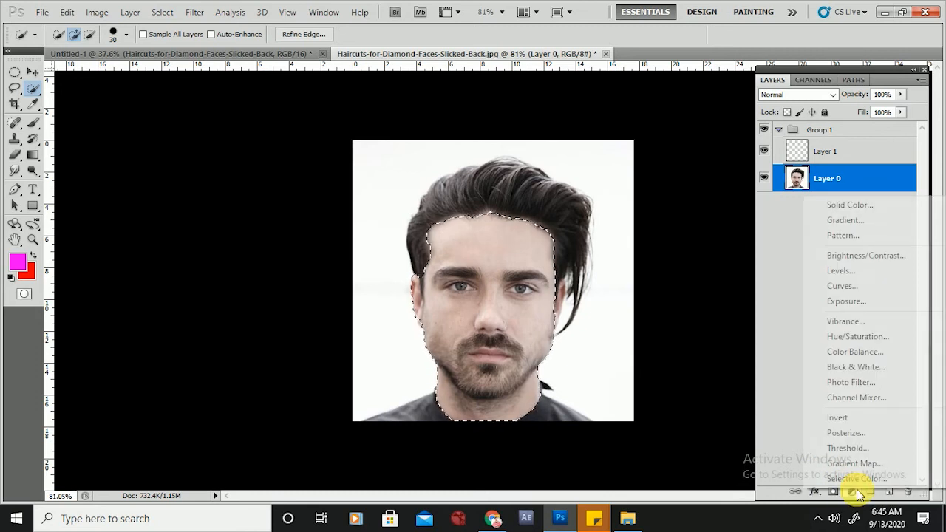
pyautogui.click(855, 284)
pyautogui.moveTo(813, 221); pyautogui.dragTo(825, 258)
pyautogui.click(850, 120)
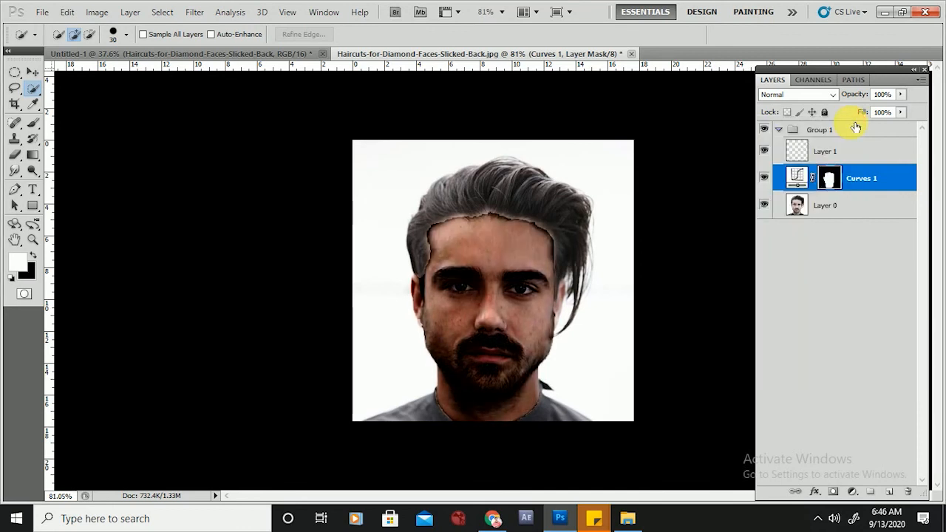
pyautogui.click(893, 190)
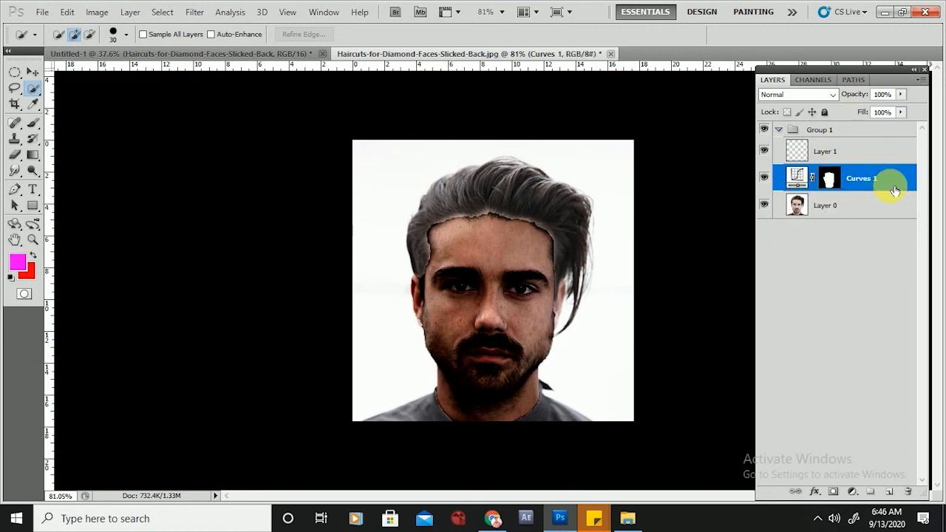
# Step: Delete the Curves 1 adjustment layer to remove the darkening from the face
pyautogui.press('Delete')
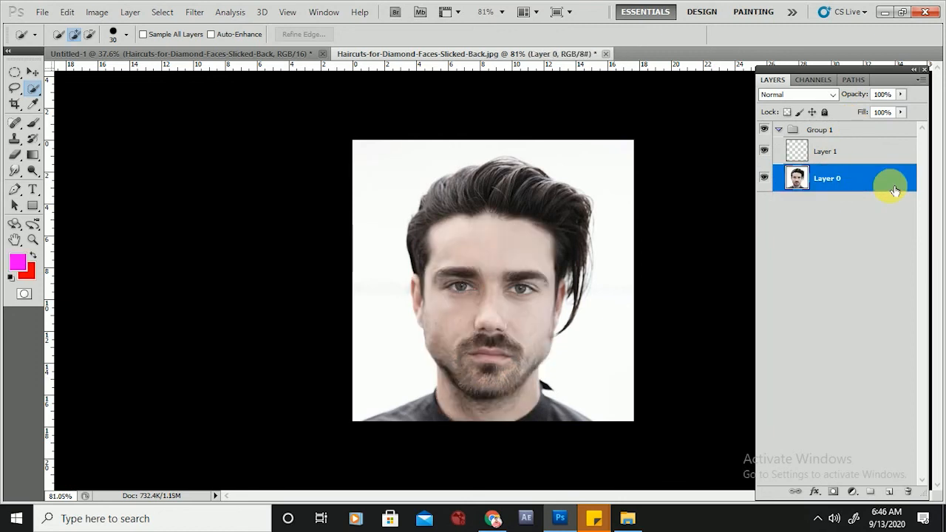
# Step: Try cropping the portrait freehand, first around the whole image and again tighter around the head, and undo the crop
pyautogui.click(16, 108)
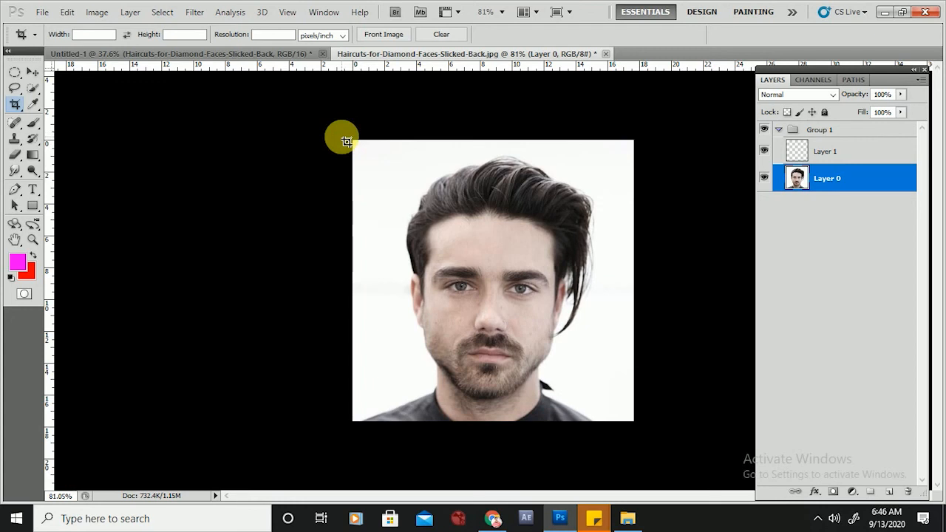
pyautogui.moveTo(347, 141); pyautogui.dragTo(654, 484)
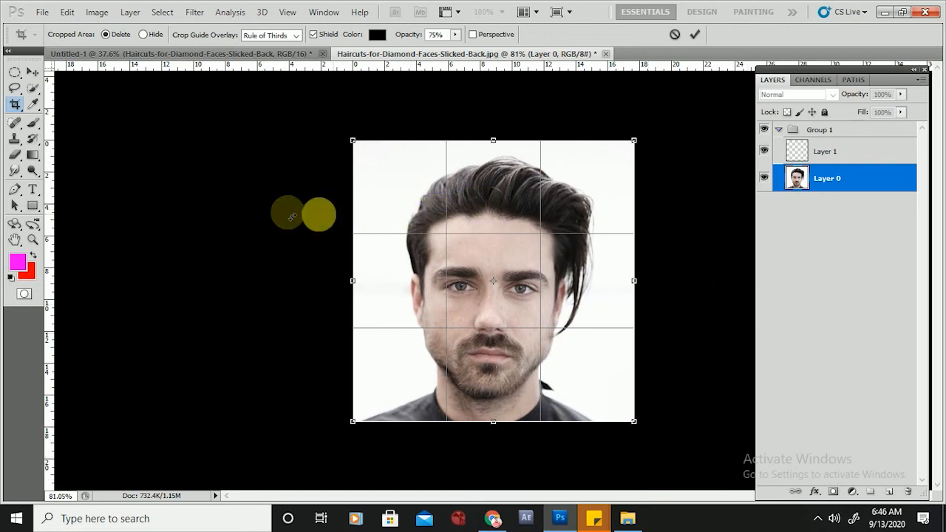
pyautogui.click(18, 106)
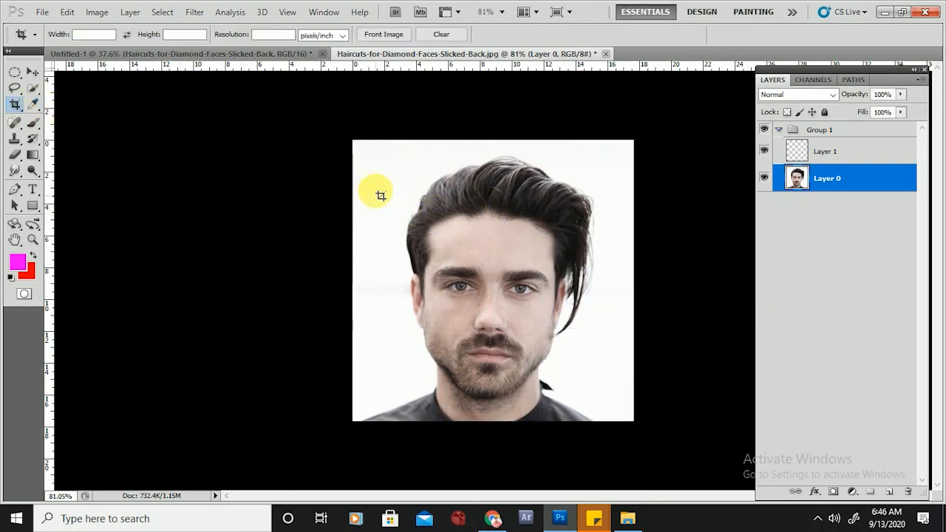
pyautogui.moveTo(374, 161); pyautogui.dragTo(607, 411)
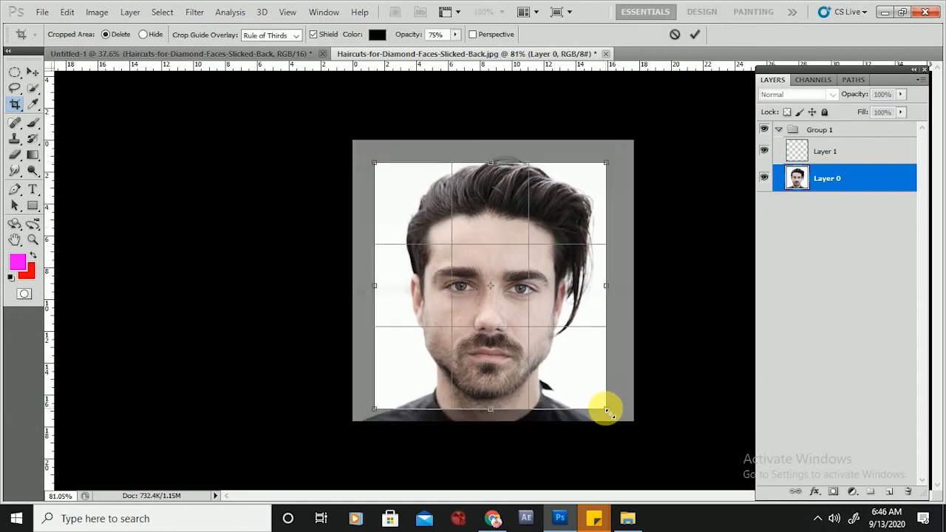
pyautogui.press('Return')
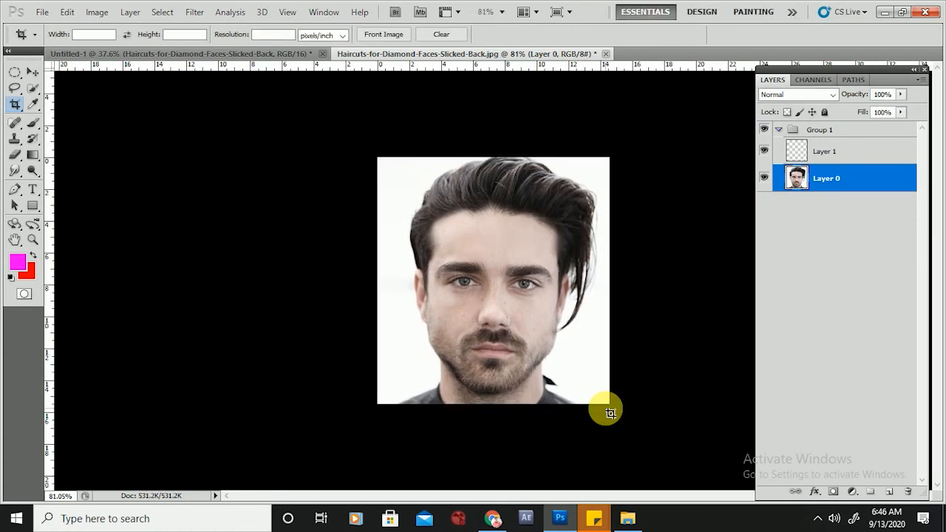
pyautogui.hotkey('ctrl', 'z')
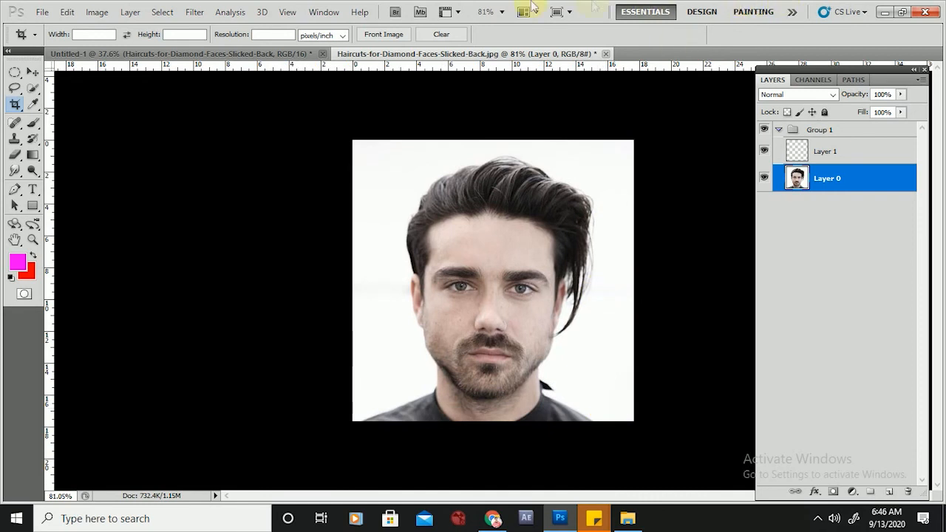
# Step: Set the Crop tool to 3.5 cm width, 4.5 cm height and a resolution of 300 pixels/inch
pyautogui.click(97, 34)
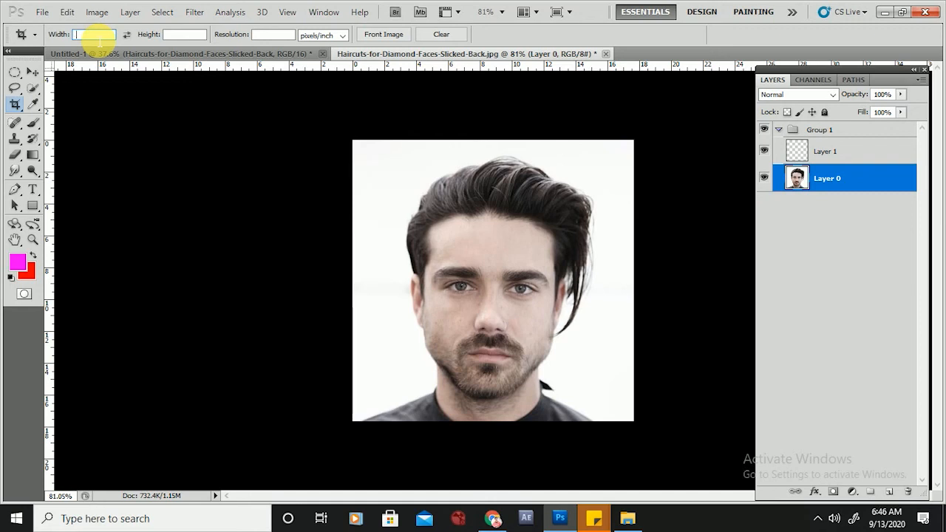
pyautogui.write('3')
pyautogui.write('.5cm')
pyautogui.write('4.5')
pyautogui.write('cm')
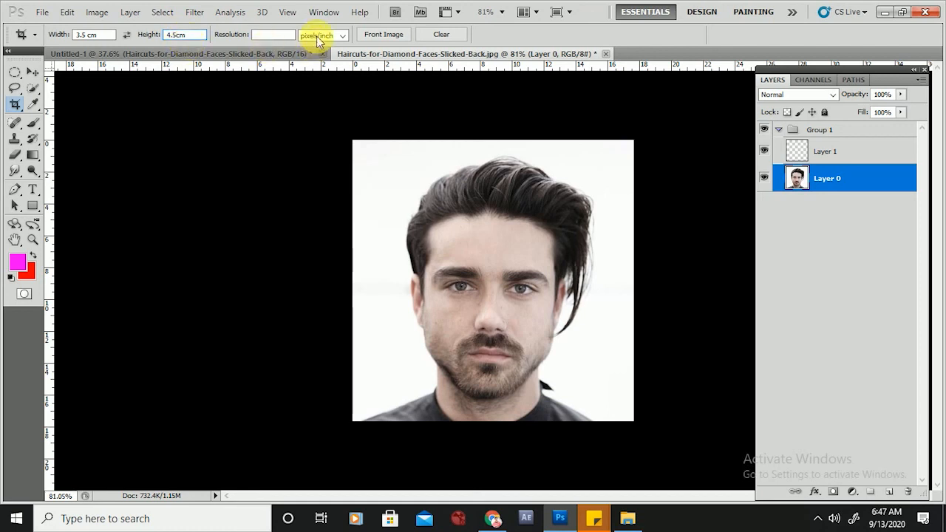
pyautogui.click(284, 37)
pyautogui.write('300')
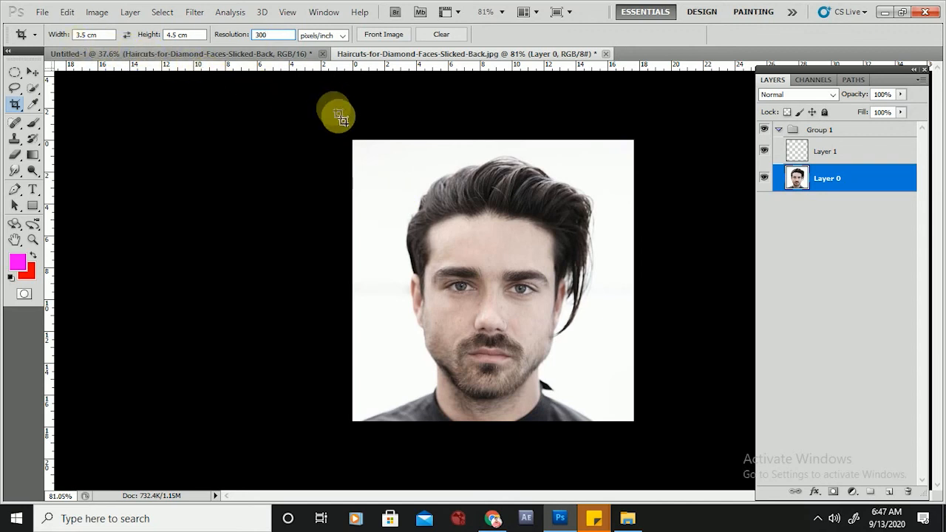
# Step: Try cropping the portrait to the fixed passport-size frame centred on the face, and undo the crop
pyautogui.moveTo(358, 146); pyautogui.dragTo(675, 439)
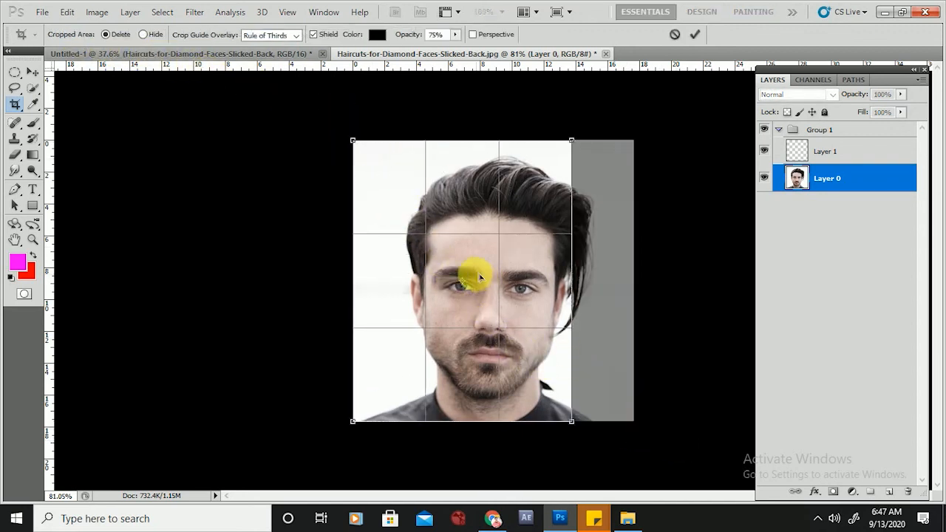
pyautogui.moveTo(444, 205); pyautogui.dragTo(508, 212)
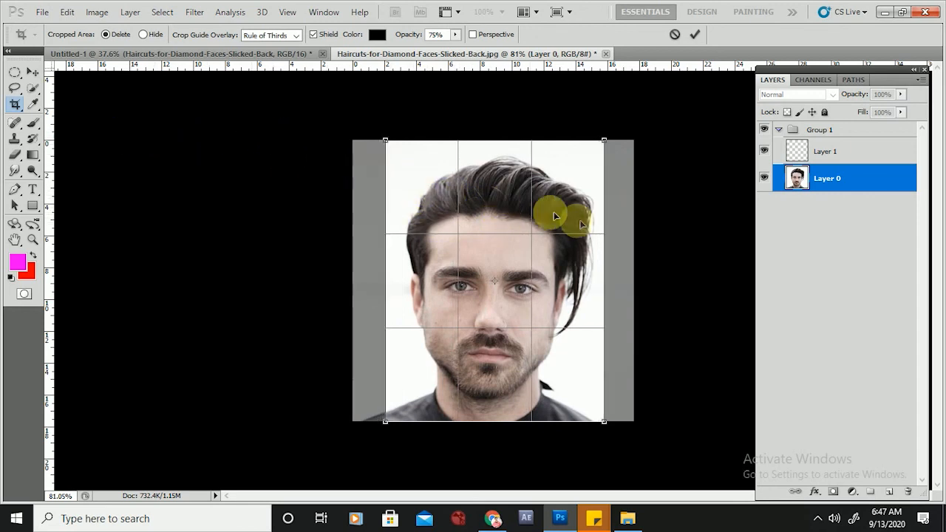
pyautogui.press('Escape')
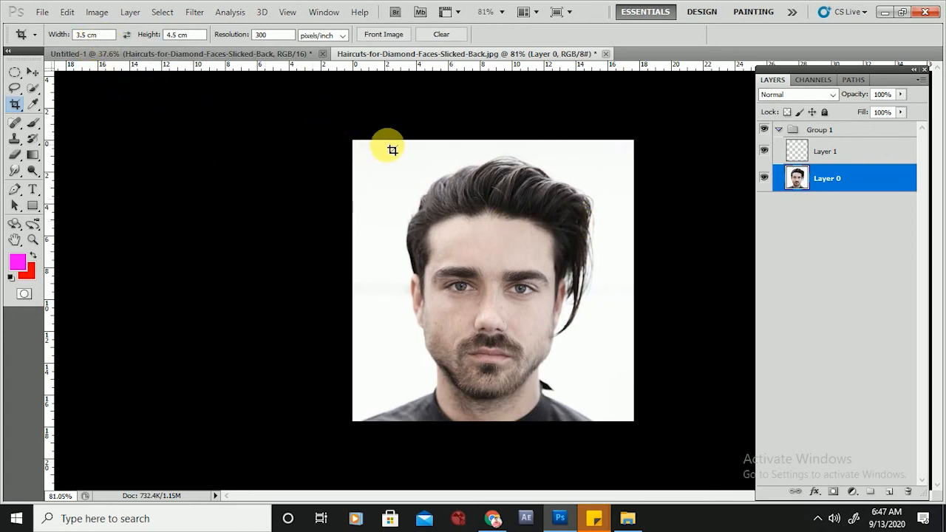
pyautogui.moveTo(385, 141); pyautogui.dragTo(653, 479)
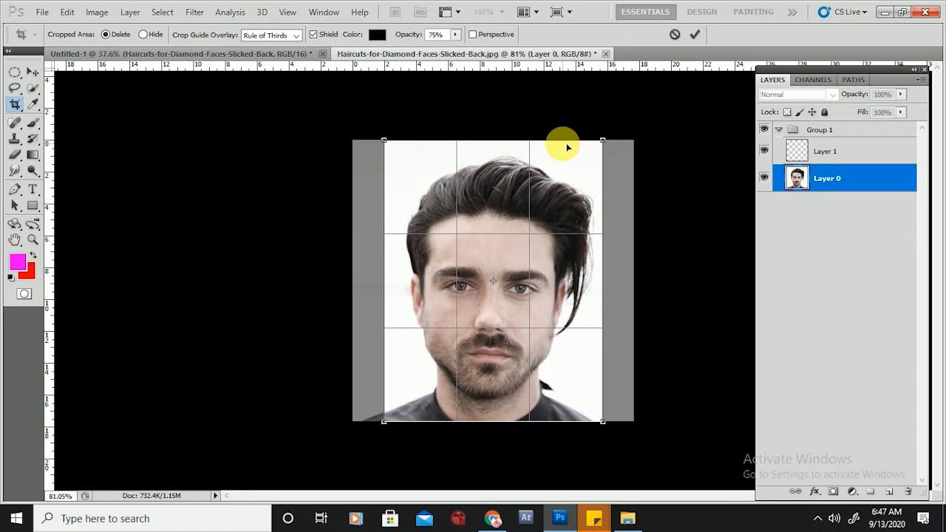
pyautogui.press('Return')
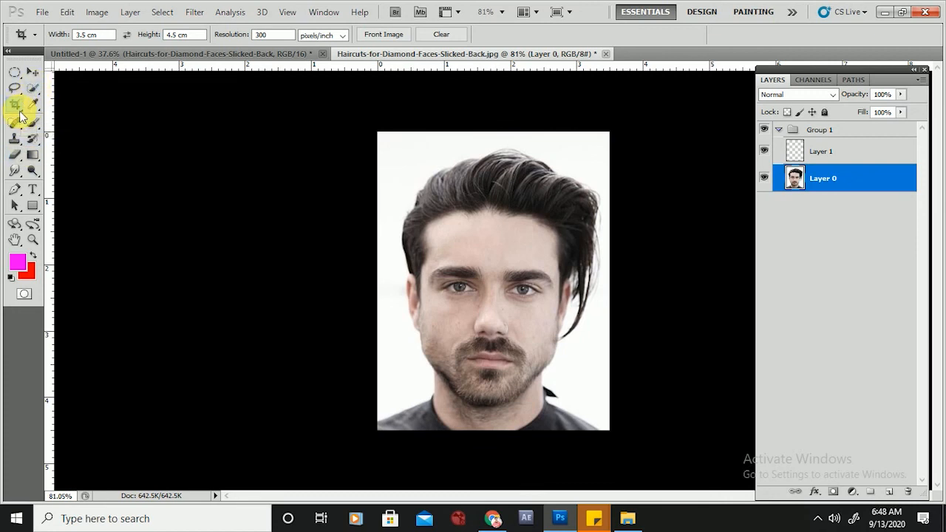
pyautogui.hotkey('ctrl', 'z')
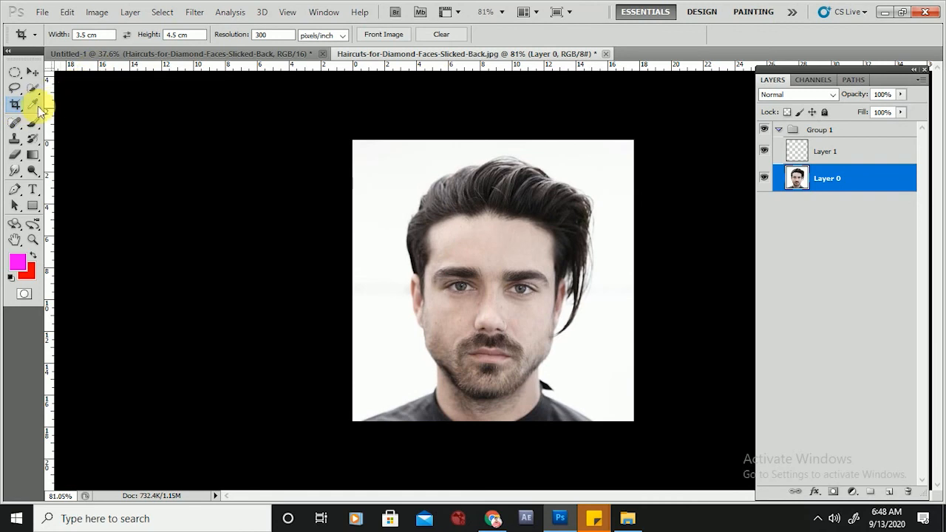
# Step: Sample the foreground colour with the Eyedropper from the white background, the forehead skin and the dark hair
pyautogui.click(38, 111)
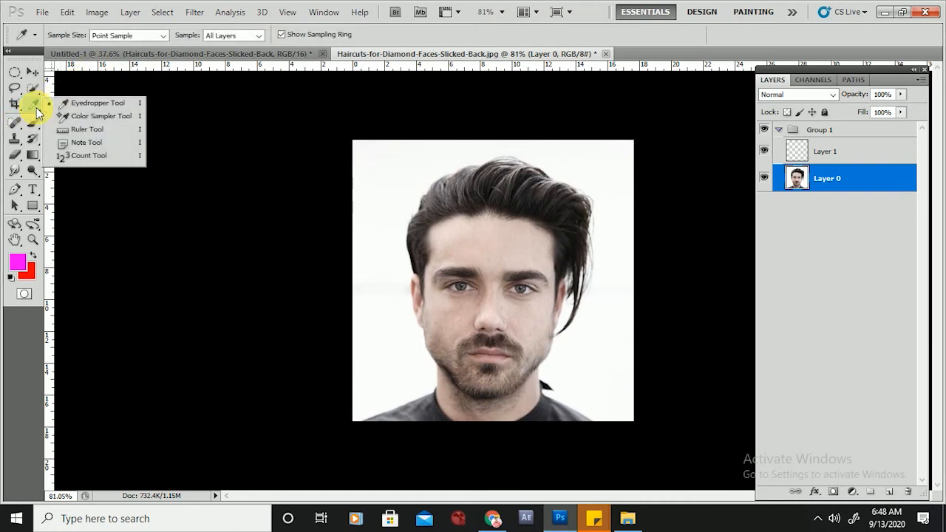
pyautogui.click(86, 107)
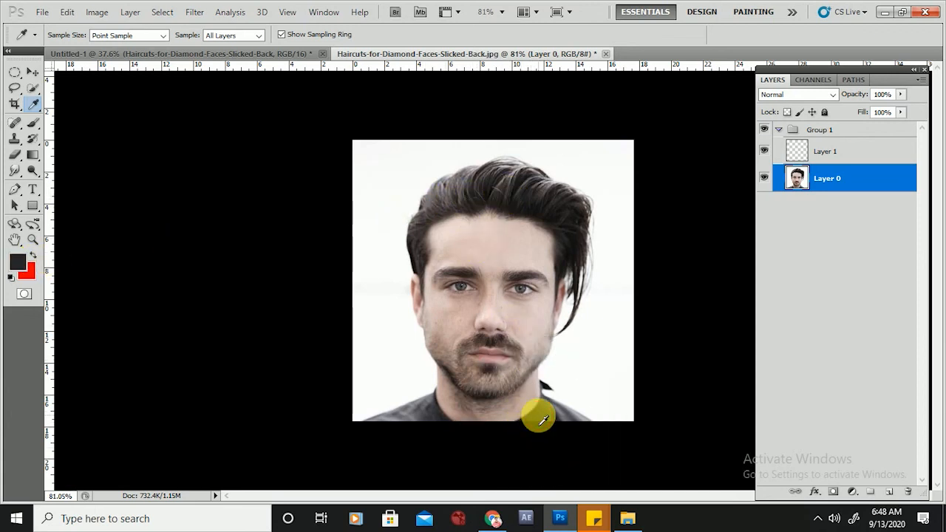
pyautogui.click(412, 328)
pyautogui.click(422, 239)
pyautogui.click(464, 224)
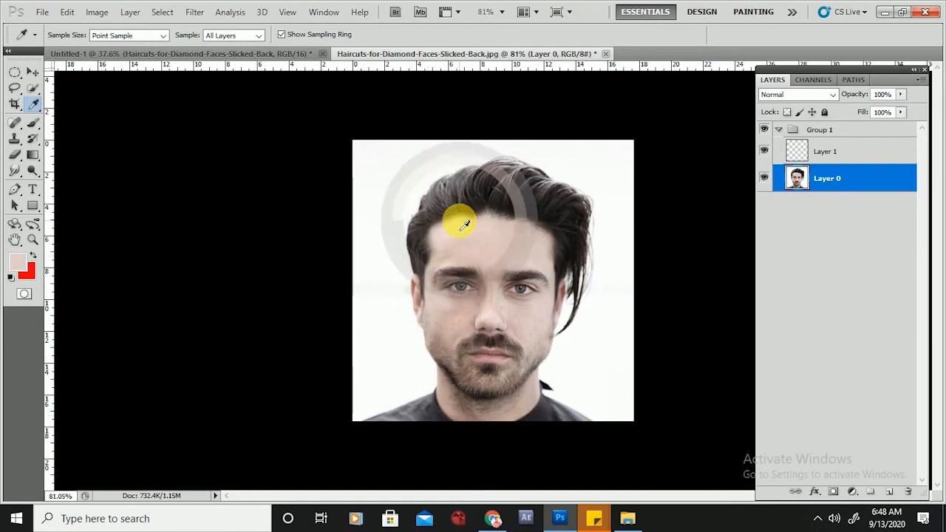
pyautogui.click(582, 245)
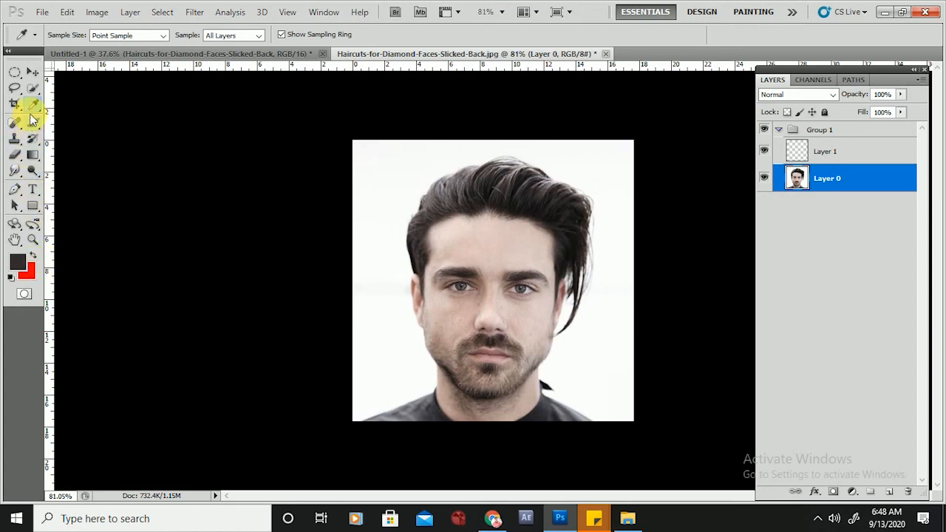
# Step: Set the Eyedropper's sample size to 11 by 11 Average and sample the skin tone from the forehead
pyautogui.click(158, 37)
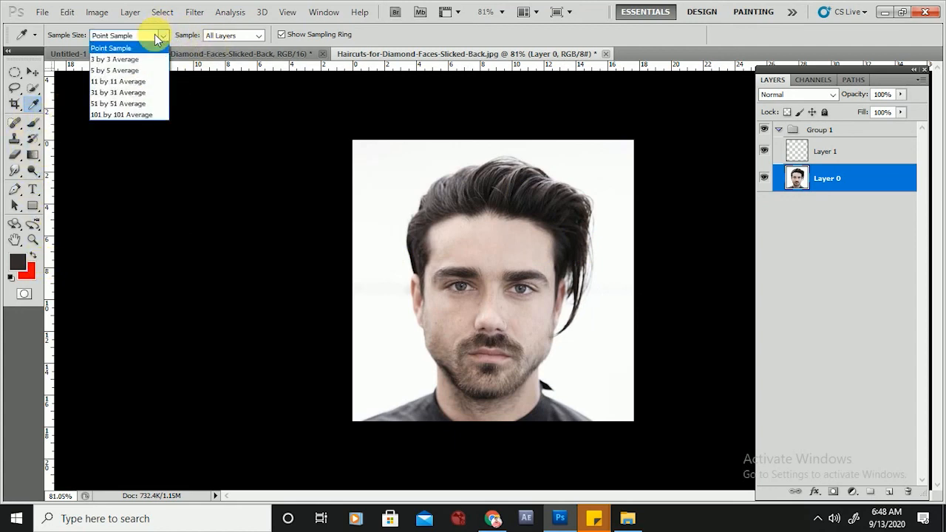
pyautogui.click(130, 81)
pyautogui.click(468, 229)
pyautogui.click(467, 229)
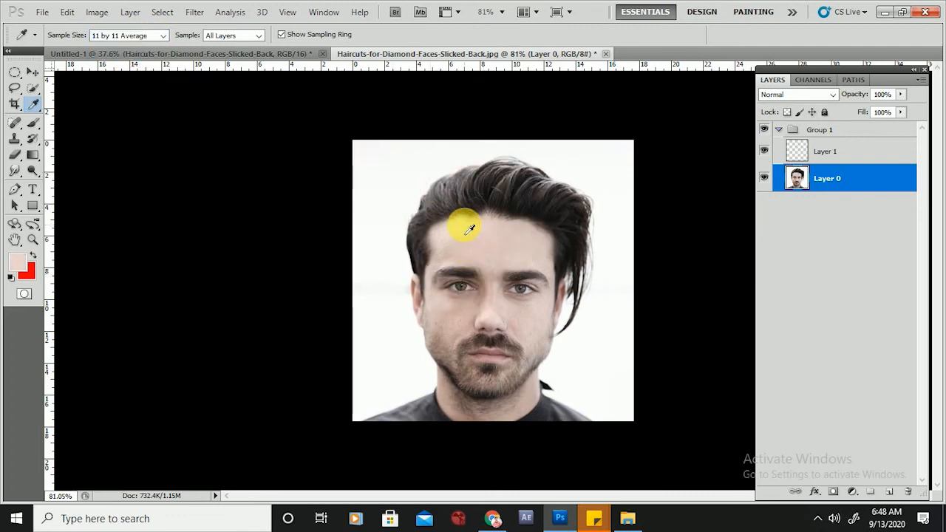
pyautogui.click(468, 229)
pyautogui.click(468, 230)
pyautogui.click(467, 229)
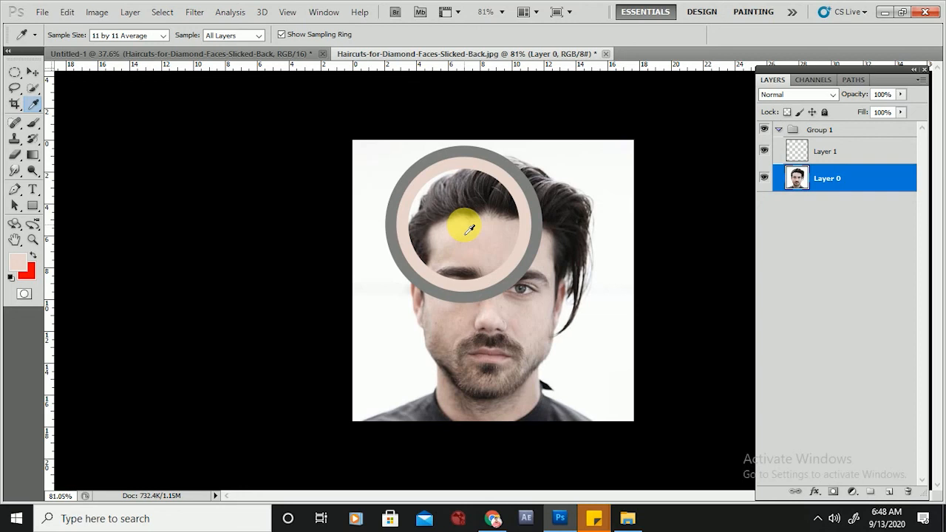
pyautogui.click(468, 230)
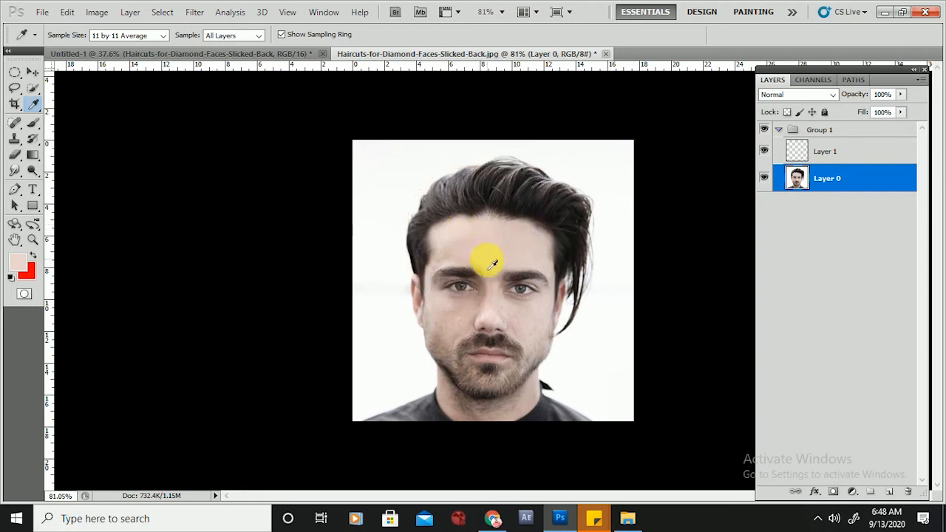
pyautogui.click(472, 247)
# Step: Set the Eyedropper's sample size to Point Sample and pick the skin colour from the middle of the forehead
pyautogui.click(149, 36)
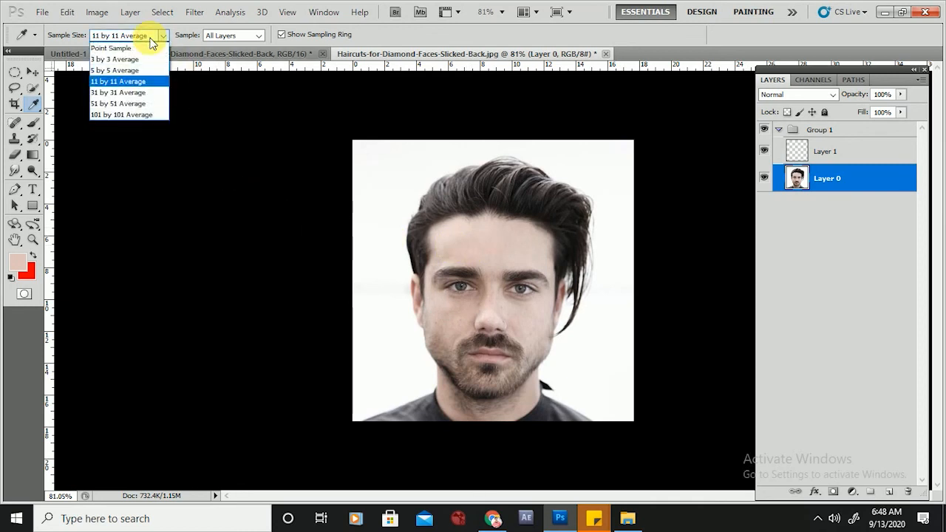
pyautogui.click(117, 48)
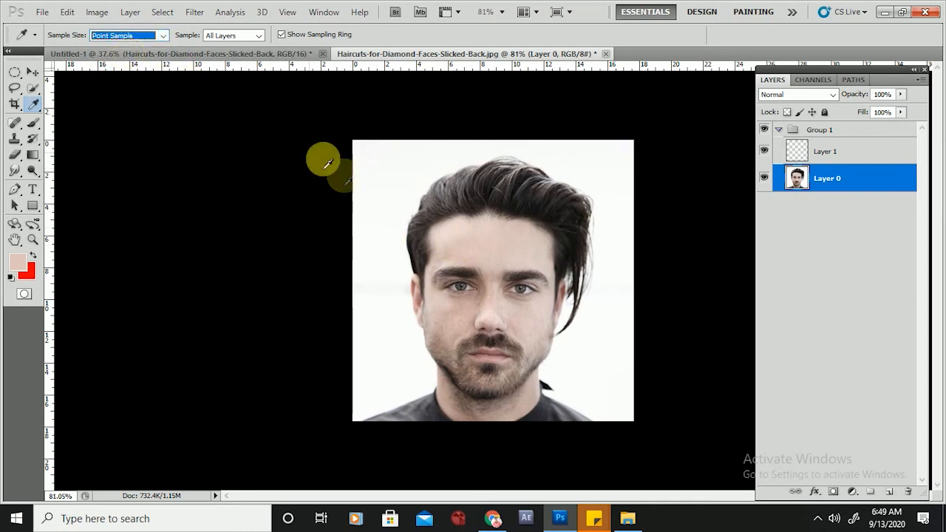
pyautogui.click(483, 237)
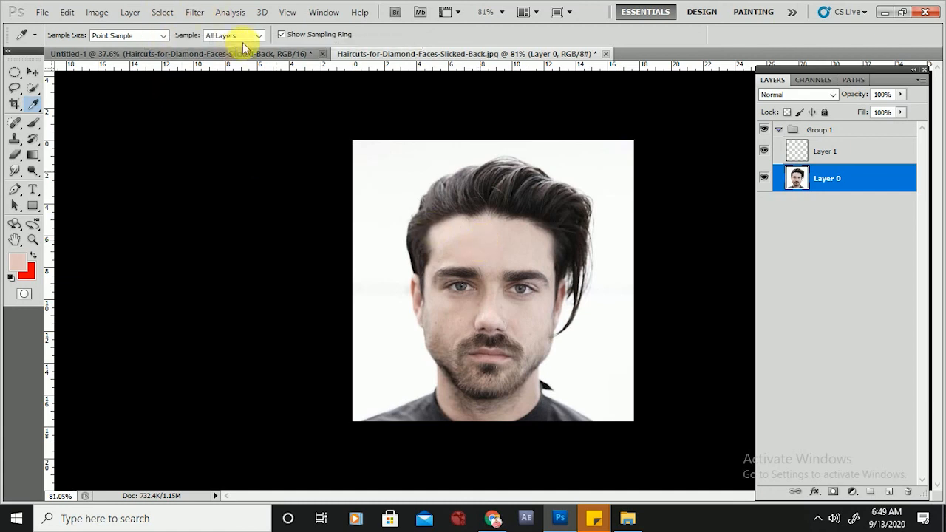
# Step: Keep the Eyedropper sampling from All Layers and make Layer 1 the active layer
pyautogui.click(250, 36)
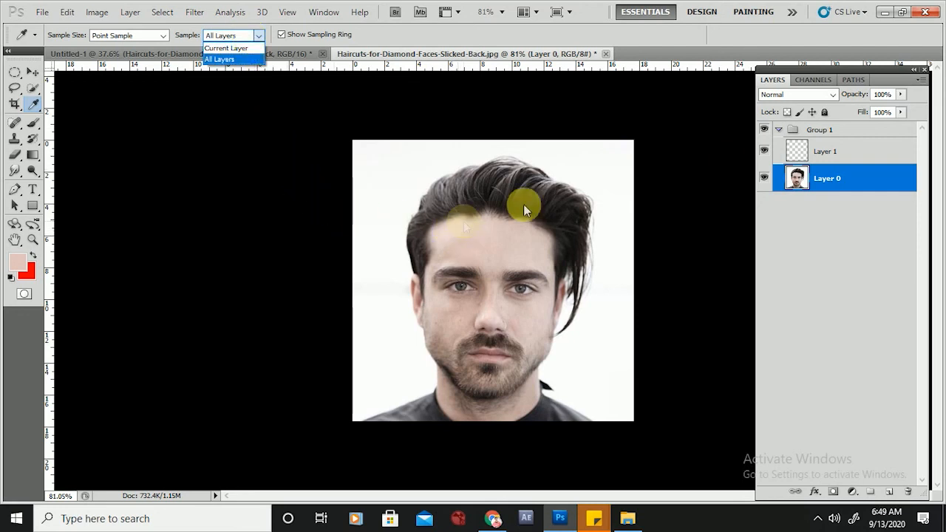
pyautogui.click(876, 154)
pyautogui.click(877, 153)
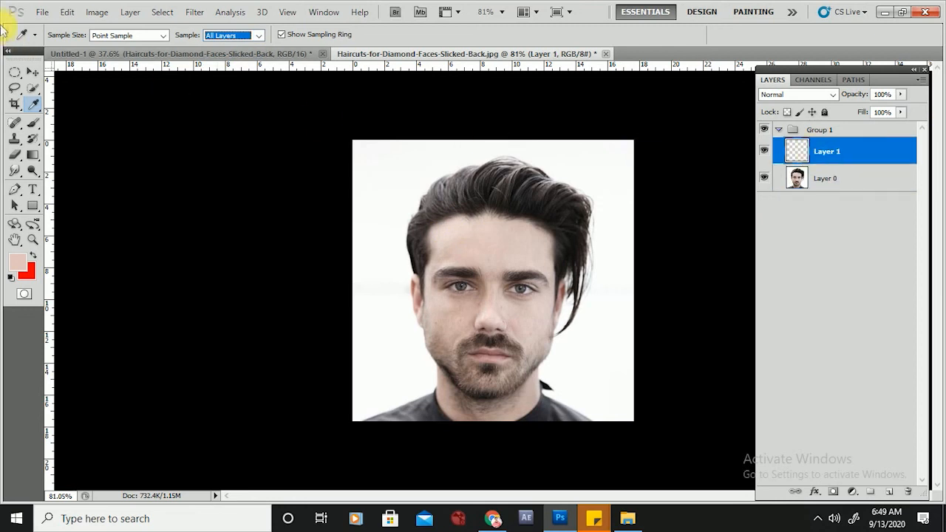
pyautogui.click(33, 71)
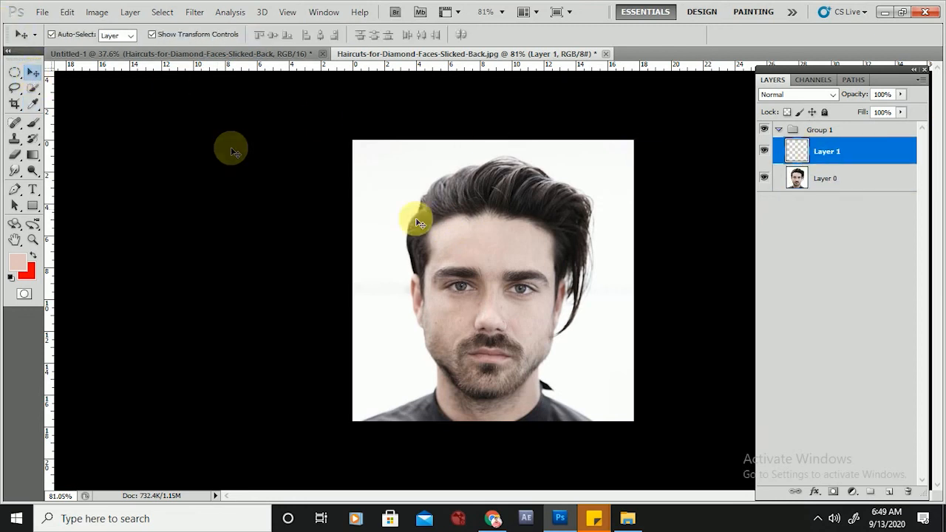
pyautogui.click(481, 219)
pyautogui.click(841, 152)
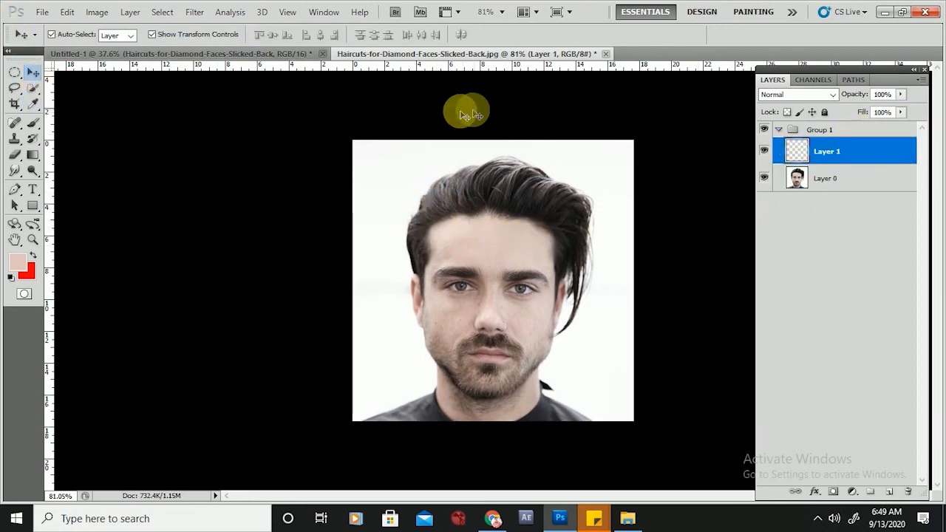
# Step: Paint a broad band over the hair above the forehead on Layer 1 with the Brush in the sampled skin colour
pyautogui.press('b')
pyautogui.moveTo(451, 206)
pyautogui.mouseDown()
pyautogui.moveTo(412, 229)
pyautogui.moveTo(467, 186)
pyautogui.mouseUp()
pyautogui.scroll(3, 440, 215)
pyautogui.scroll(4, 440, 215)
pyautogui.moveTo(543, 108); pyautogui.dragTo(376, 115)
pyautogui.moveTo(620, 113); pyautogui.dragTo(506, 96)
pyautogui.scroll(2, 667, 185)
pyautogui.scroll(2, 589, 205)
pyautogui.scroll(1, 589, 206)
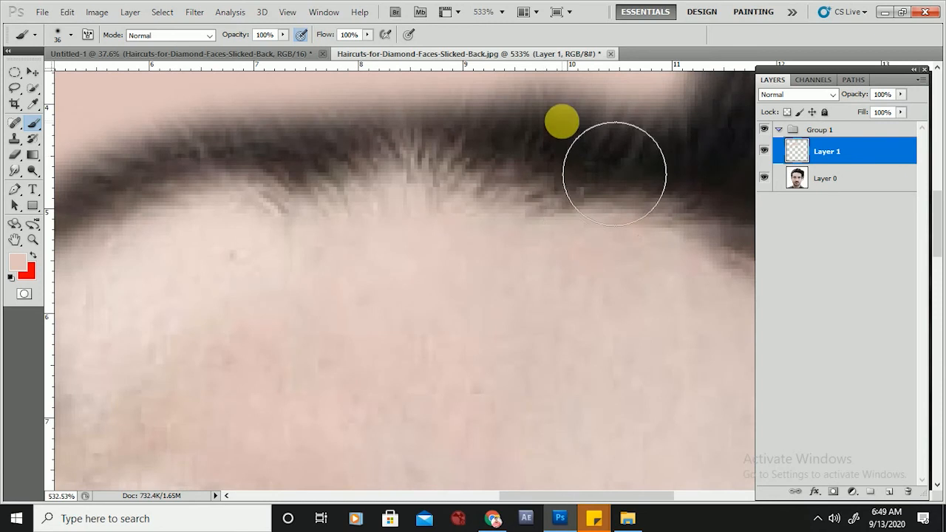
pyautogui.scroll(-1, 617, 193)
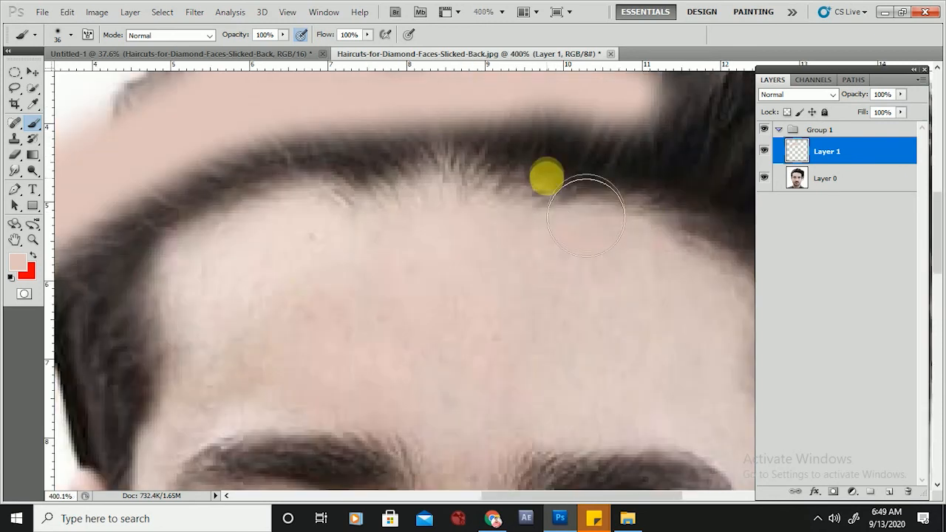
# Step: Return to the Eyedropper, and hide and show Layer 1 to compare the painted band with the portrait beneath
pyautogui.click(32, 104)
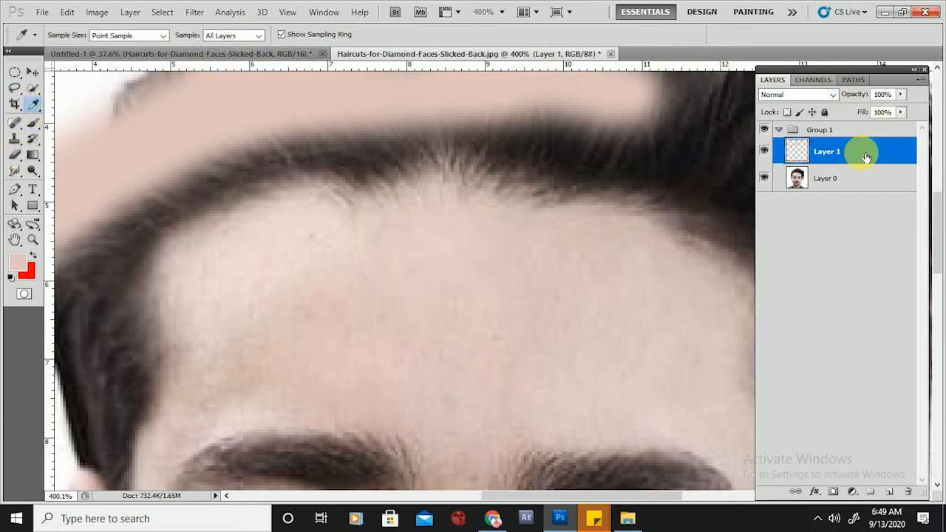
pyautogui.click(765, 151)
pyautogui.click(764, 152)
pyautogui.click(764, 152)
pyautogui.click(764, 152)
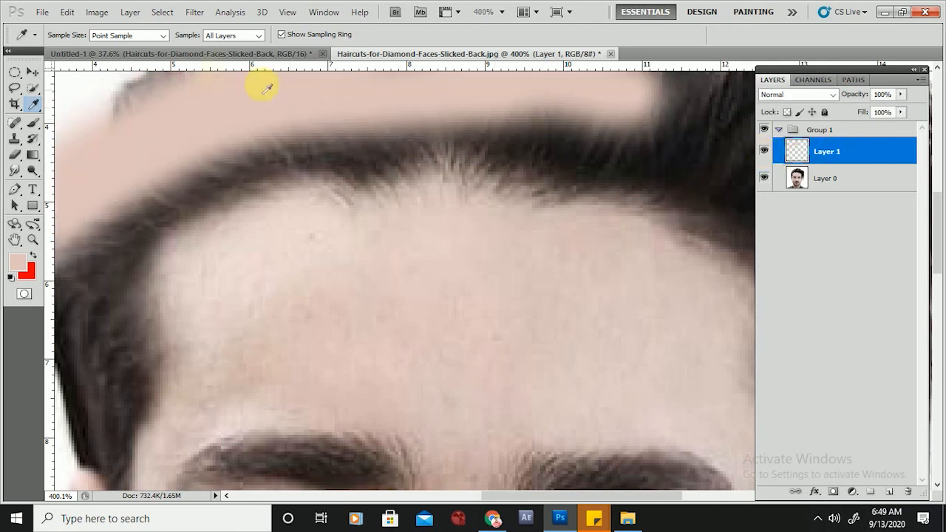
# Step: Set the Eyedropper to sample from Current Layer and try sampling the dark hair beside the painted band
pyautogui.click(240, 35)
pyautogui.click(225, 48)
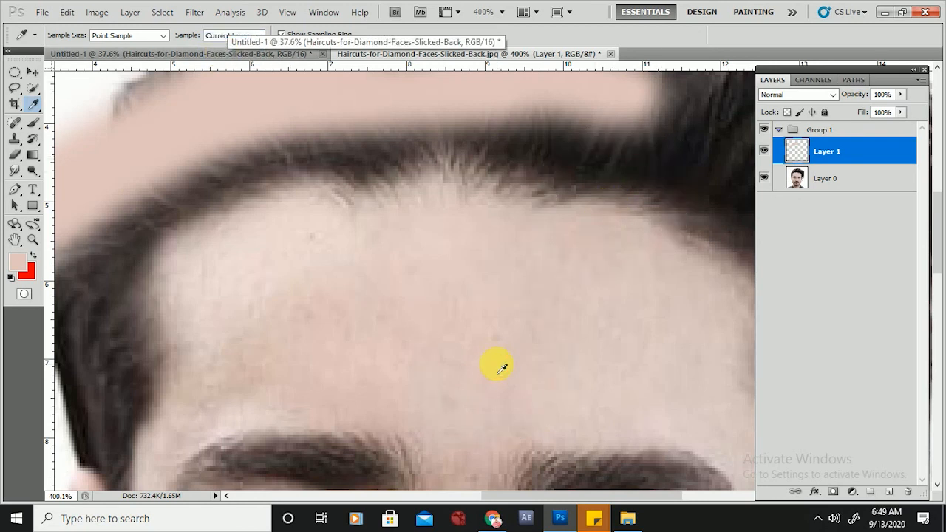
pyautogui.moveTo(695, 131); pyautogui.dragTo(710, 170)
pyautogui.scroll(-5, 508, 241)
pyautogui.moveTo(667, 194); pyautogui.dragTo(657, 190)
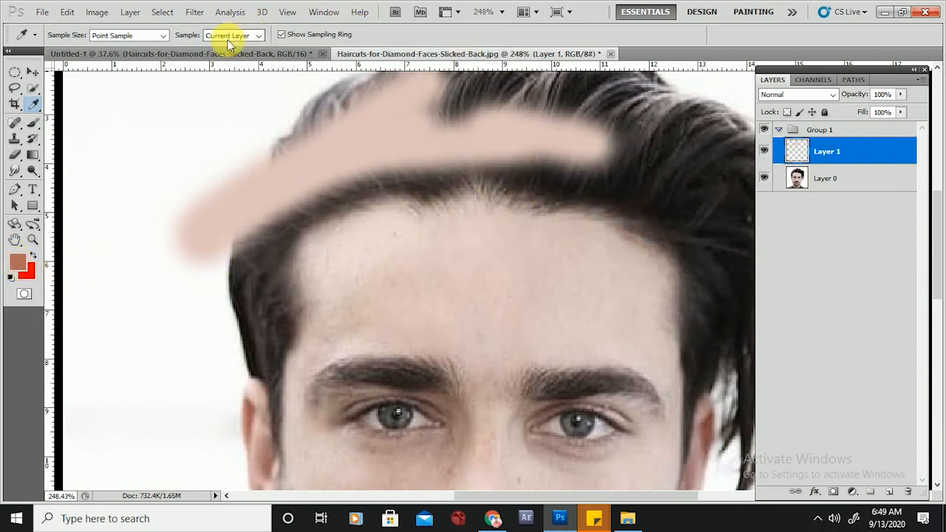
# Step: Hide and show Layer 1 repeatedly to check which pixels belong to the current layer
pyautogui.click(765, 151)
pyautogui.click(765, 152)
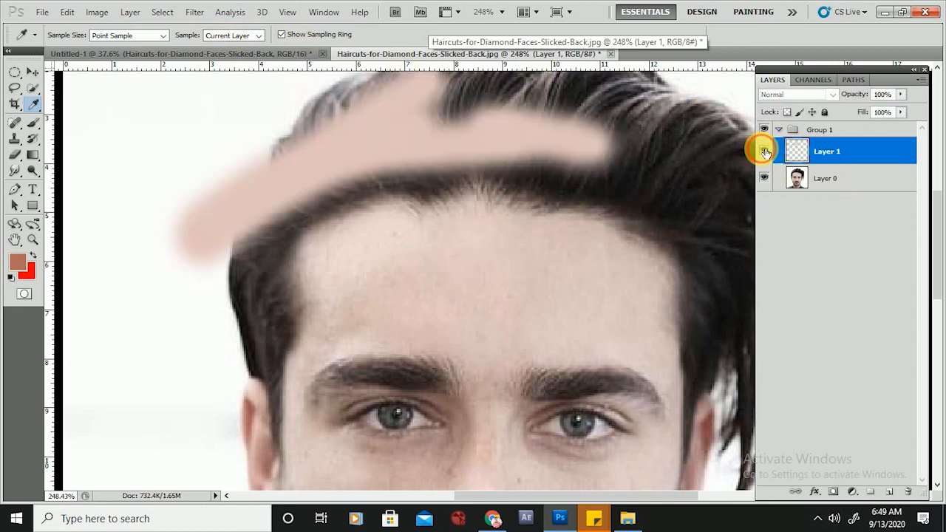
pyautogui.click(765, 151)
pyautogui.click(765, 152)
pyautogui.click(764, 152)
pyautogui.click(765, 152)
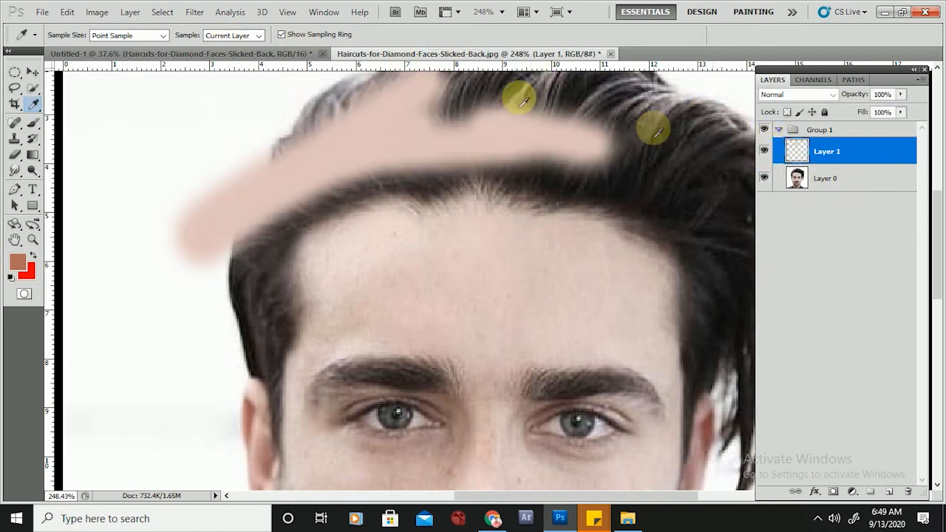
# Step: Set the Eyedropper back to sampling from All Layers, and toggle Layer 1's visibility to compare both layers
pyautogui.click(234, 35)
pyautogui.click(223, 60)
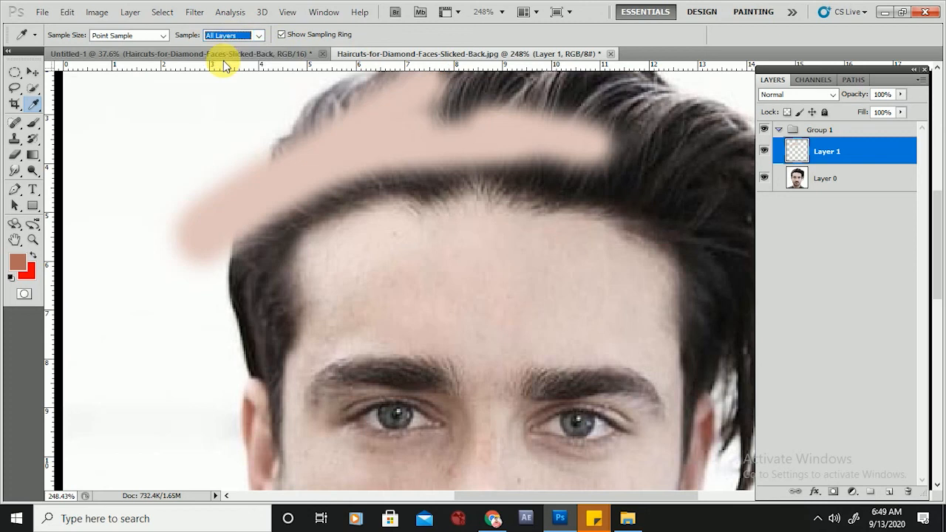
pyautogui.click(764, 151)
pyautogui.click(765, 151)
pyautogui.click(765, 151)
pyautogui.click(764, 152)
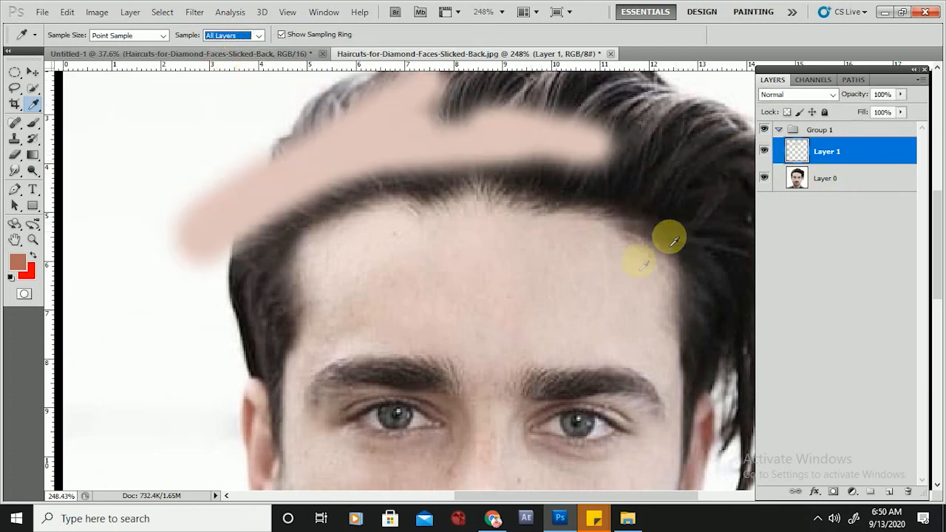
# Step: Sample colours in turn from the forehead skin, the dark hair and the lower edge of the painted band
pyautogui.click(613, 302)
pyautogui.click(655, 215)
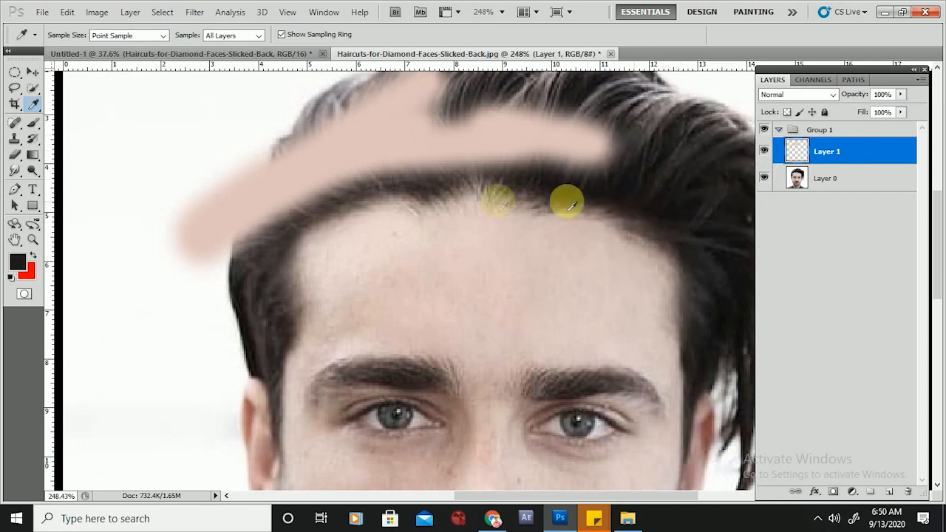
pyautogui.click(460, 269)
pyautogui.click(628, 184)
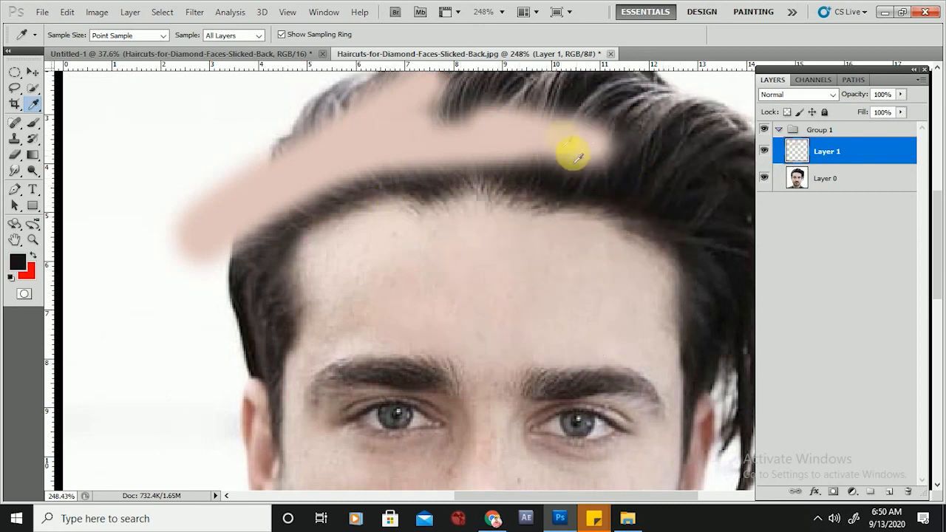
pyautogui.click(584, 169)
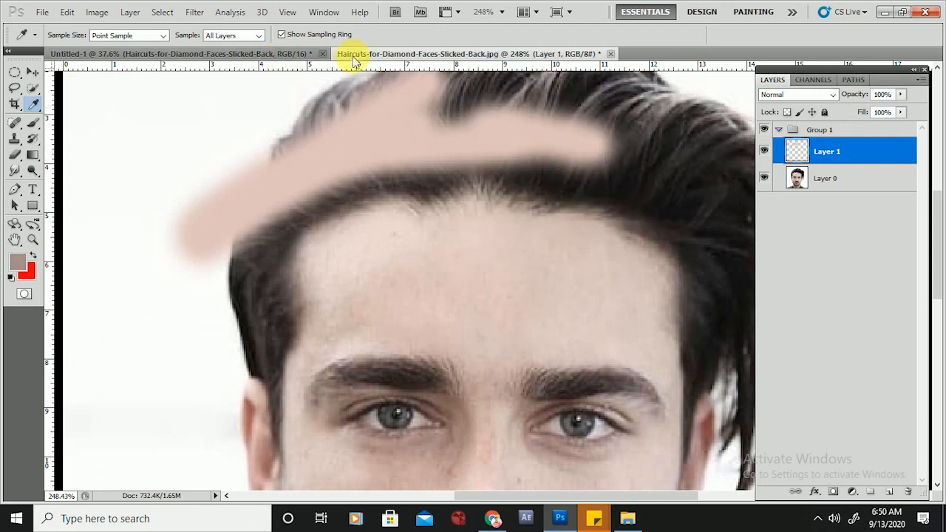
# Step: Keep the Eyedropper on All Layers and pick the skin colour from the painted band
pyautogui.click(224, 43)
pyautogui.click(223, 58)
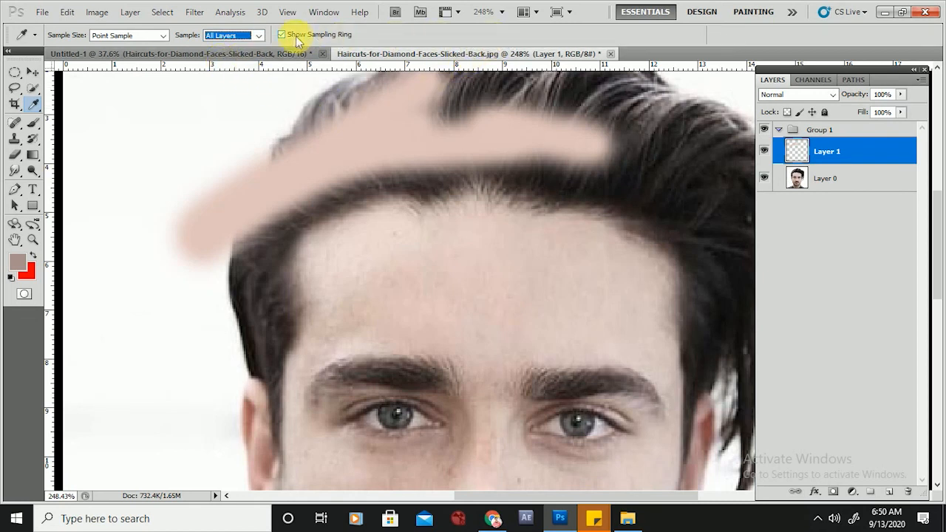
pyautogui.click(396, 97)
# Step: Sample the forehead skin with the Eyedropper's sampling ring turned off, and again with the ring turned back on
pyautogui.click(283, 38)
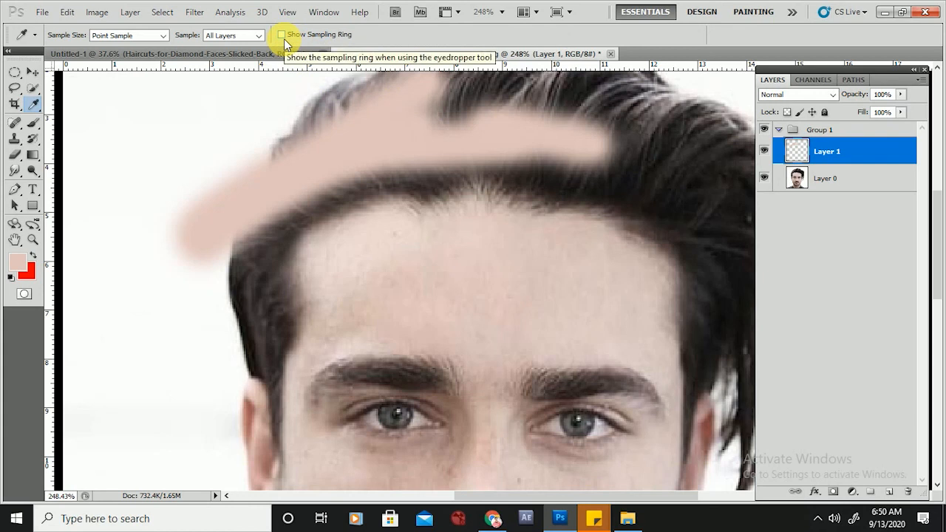
pyautogui.click(504, 216)
pyautogui.click(461, 256)
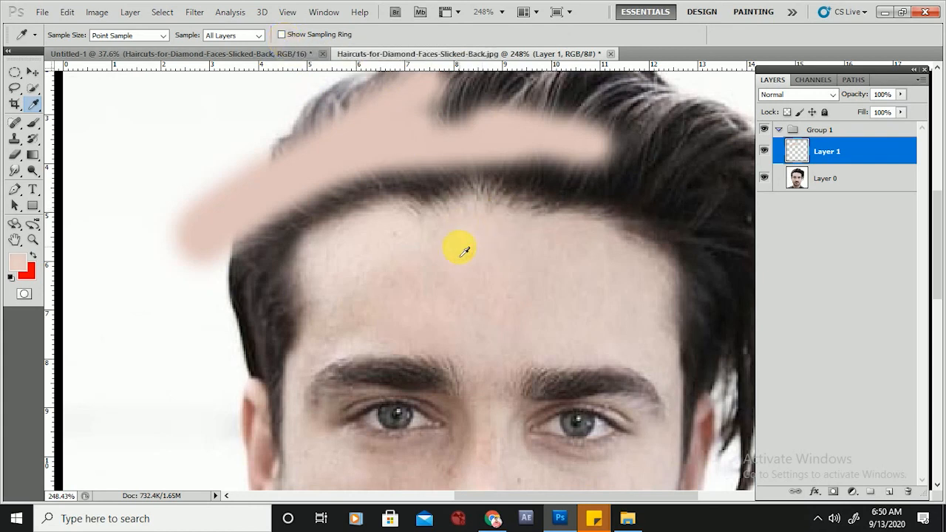
pyautogui.click(281, 35)
pyautogui.click(441, 242)
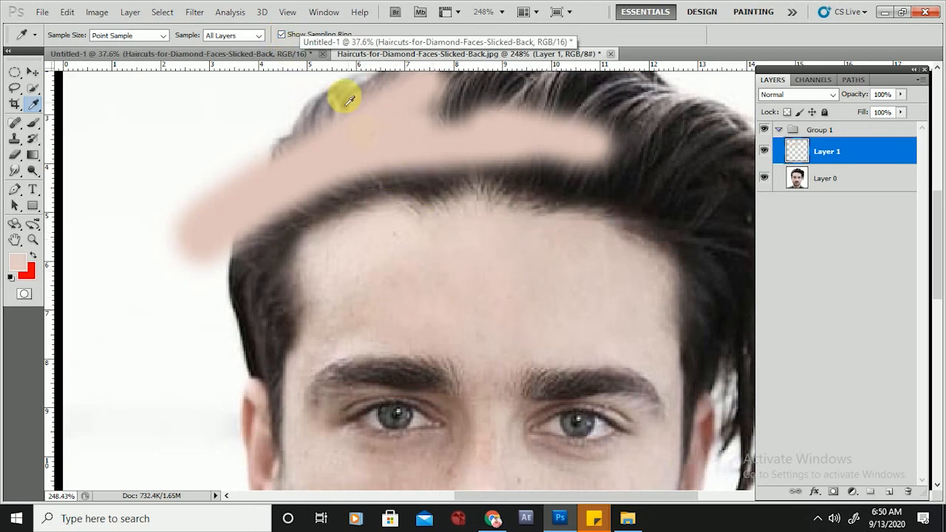